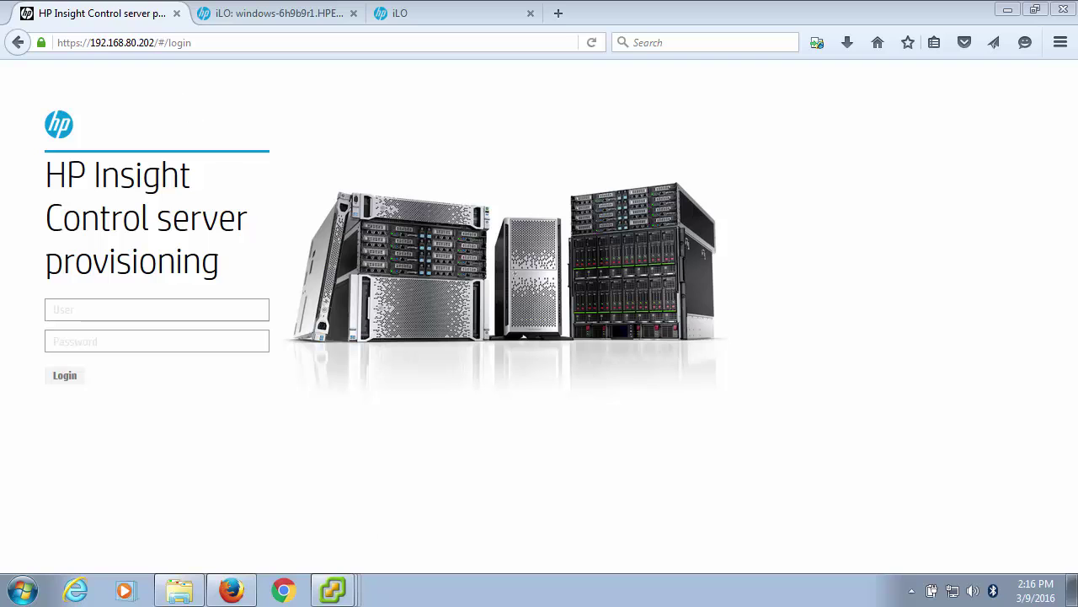
Switch to the vcenter.hpeast.sc vSphere Client and select the Insight Control Media Server W2K12 R2 VM.
{"action": "left_click", "coordinate": [337, 587]}
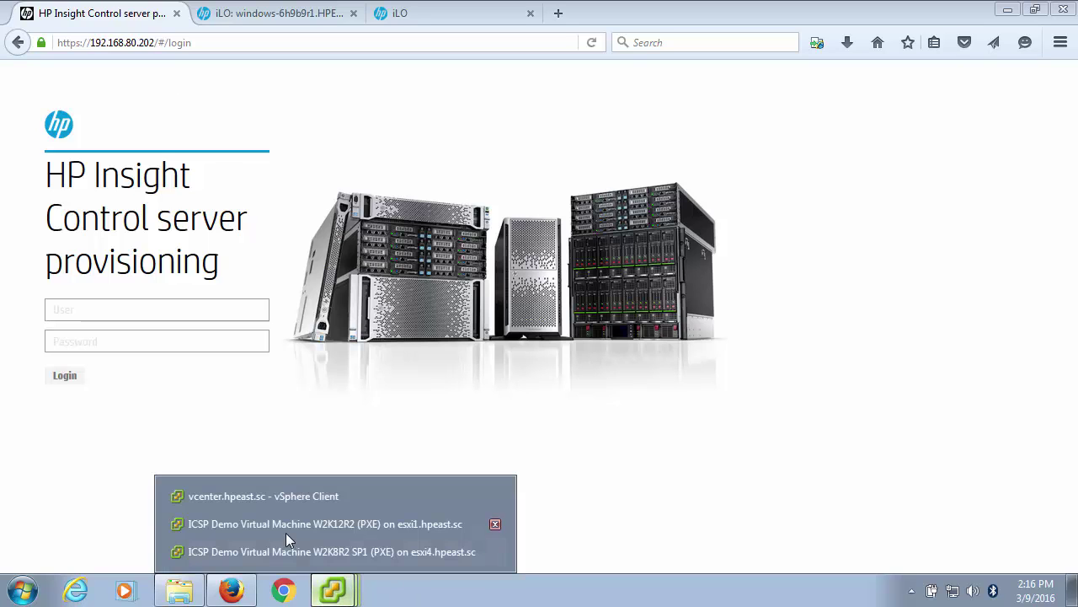
{"action": "left_click", "coordinate": [246, 496]}
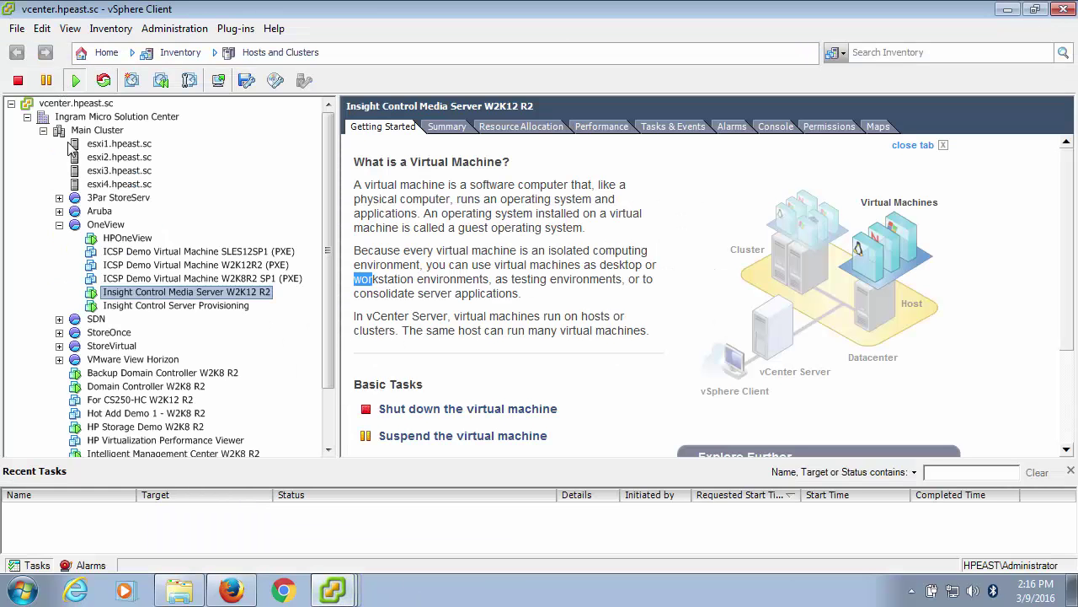
{"action": "left_click", "coordinate": [145, 307]}
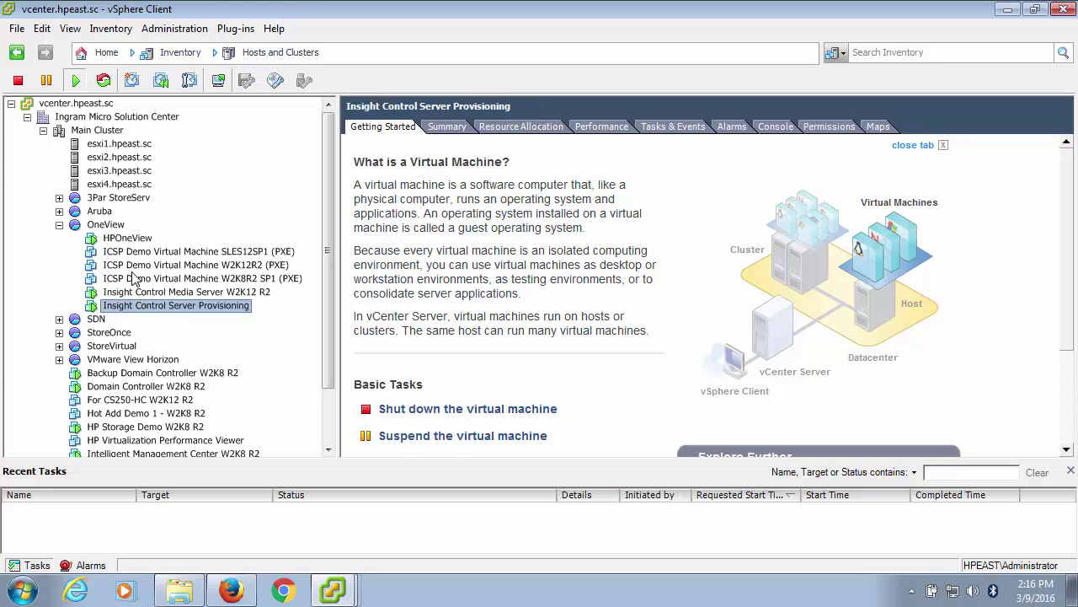
{"action": "left_click", "coordinate": [15, 30]}
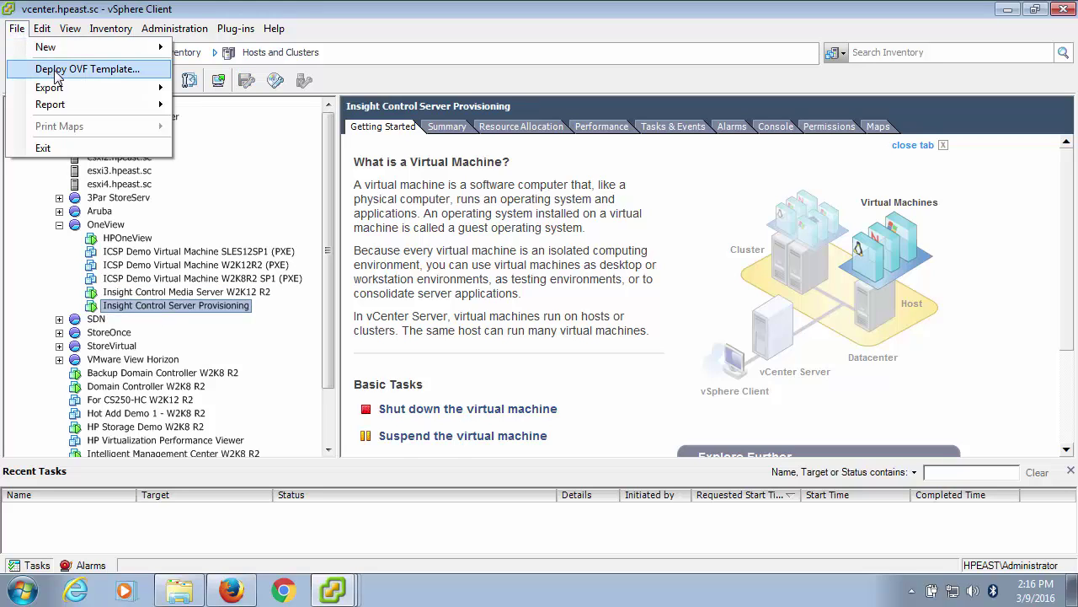
{"action": "left_click", "coordinate": [185, 308]}
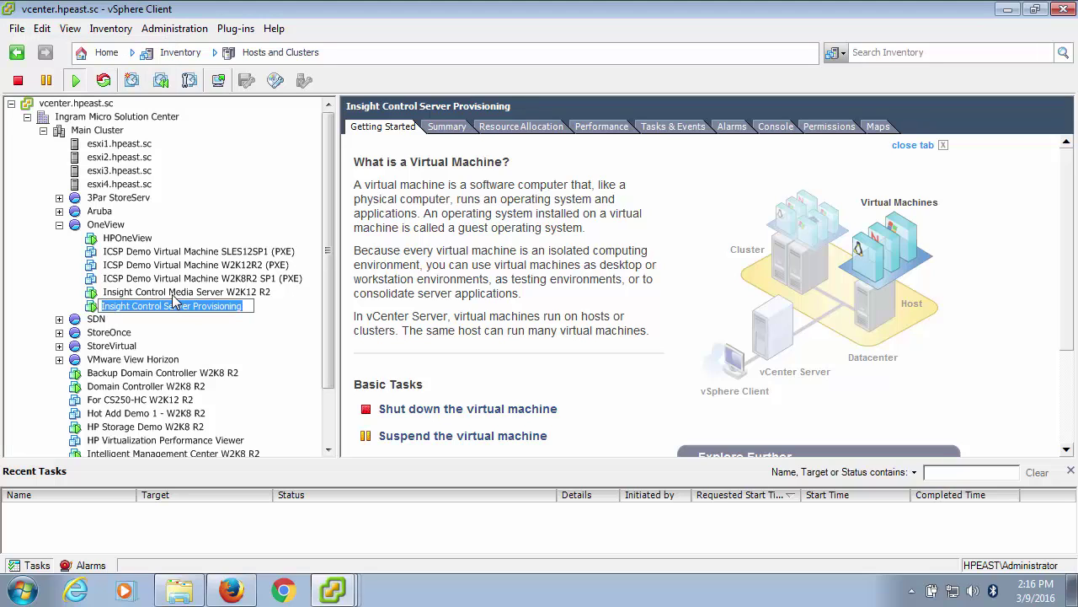
{"action": "left_click", "coordinate": [176, 293]}
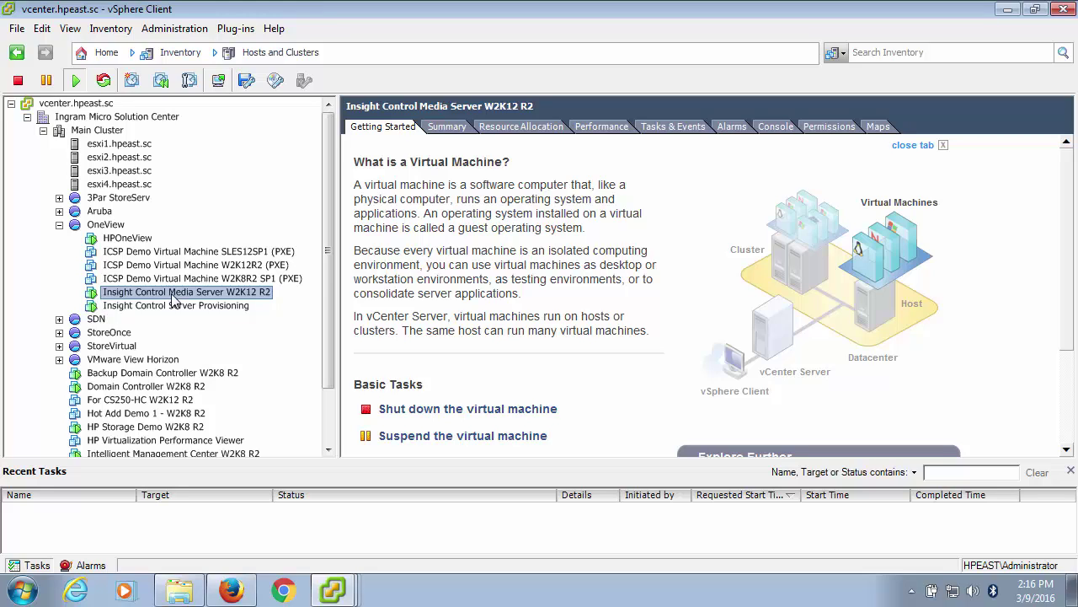
Open the Media Server VM's console and move its window up and left.
{"action": "right_click", "coordinate": [174, 300]}
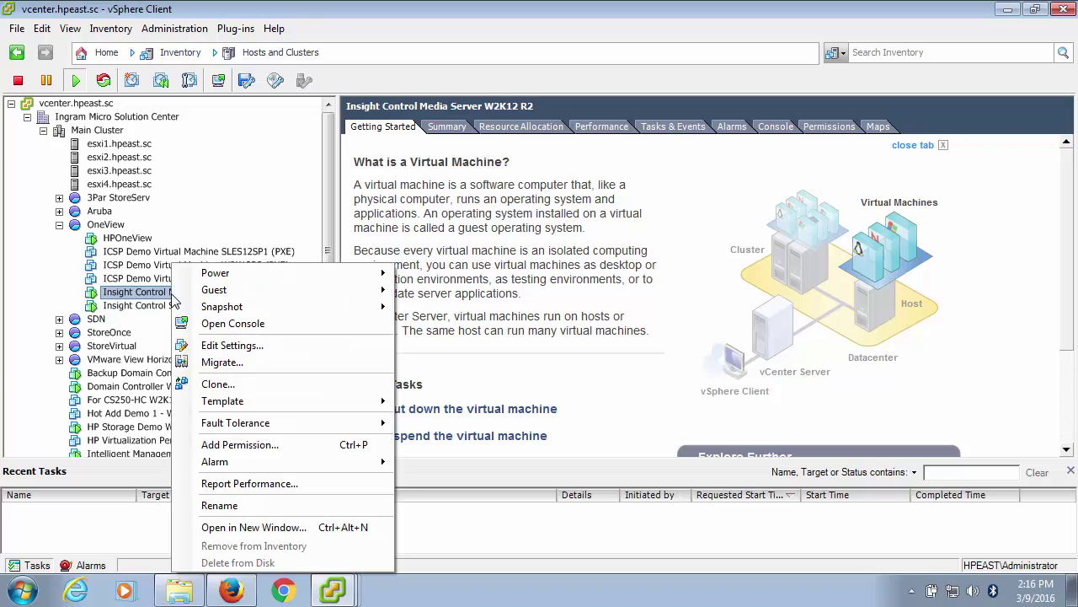
{"action": "left_click", "coordinate": [232, 326]}
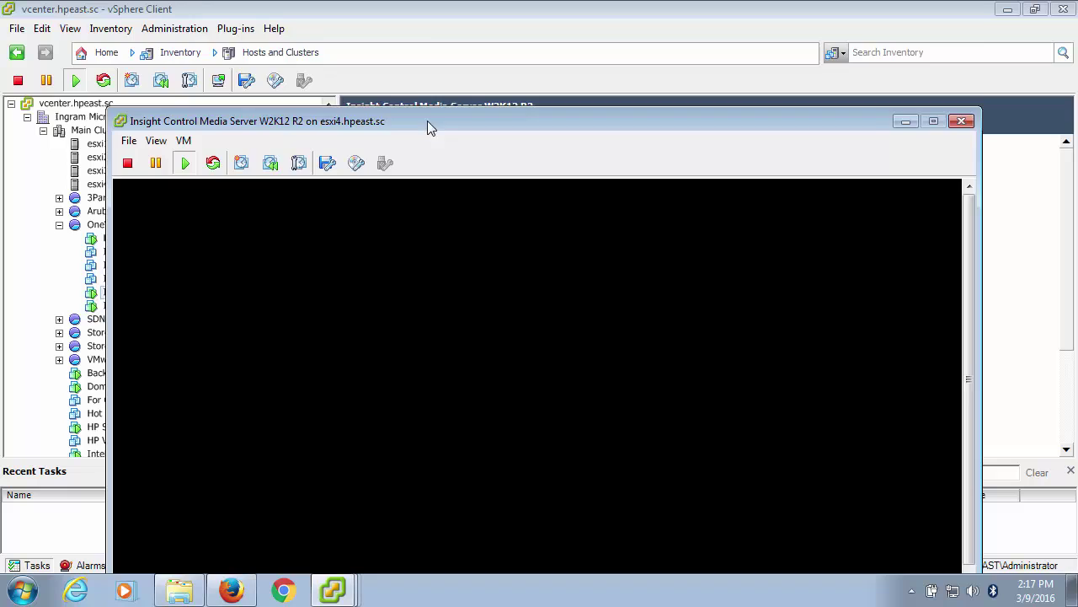
{"action": "left_click_drag", "start_coordinate": [427, 121], "coordinate": [384, 22]}
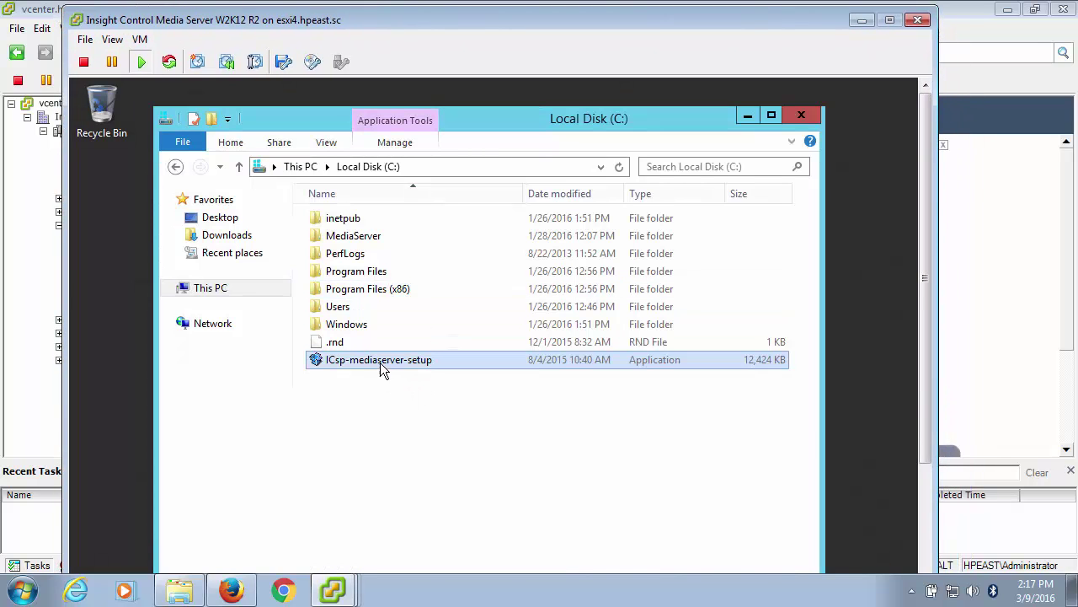
Launch the ICsp-mediaserver-setup installer and run it.
{"action": "left_click", "coordinate": [379, 362]}
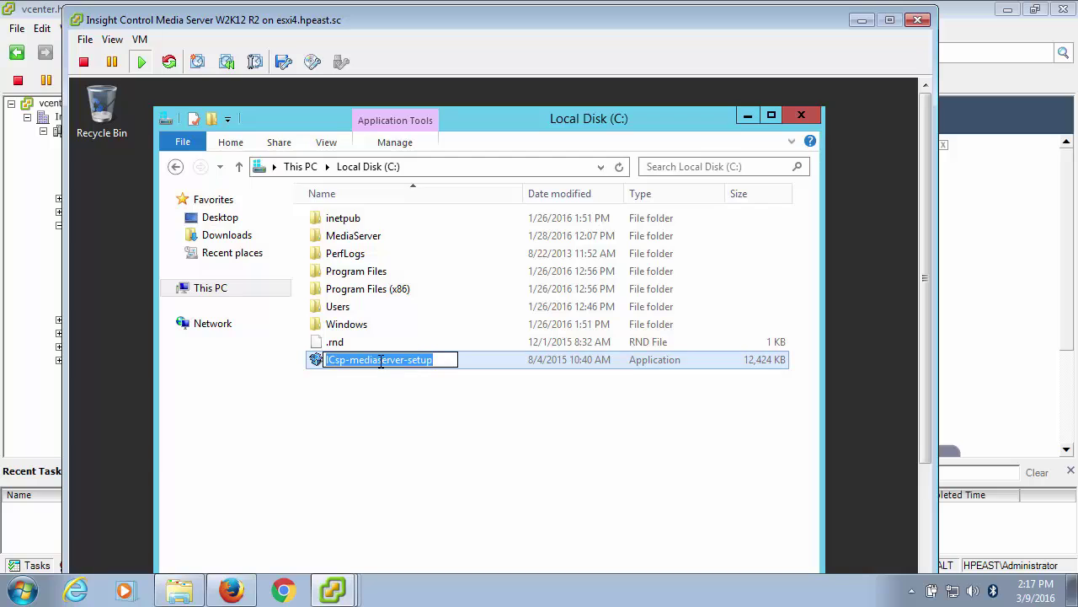
{"action": "left_click", "coordinate": [317, 362]}
{"action": "double_click", "coordinate": [319, 363]}
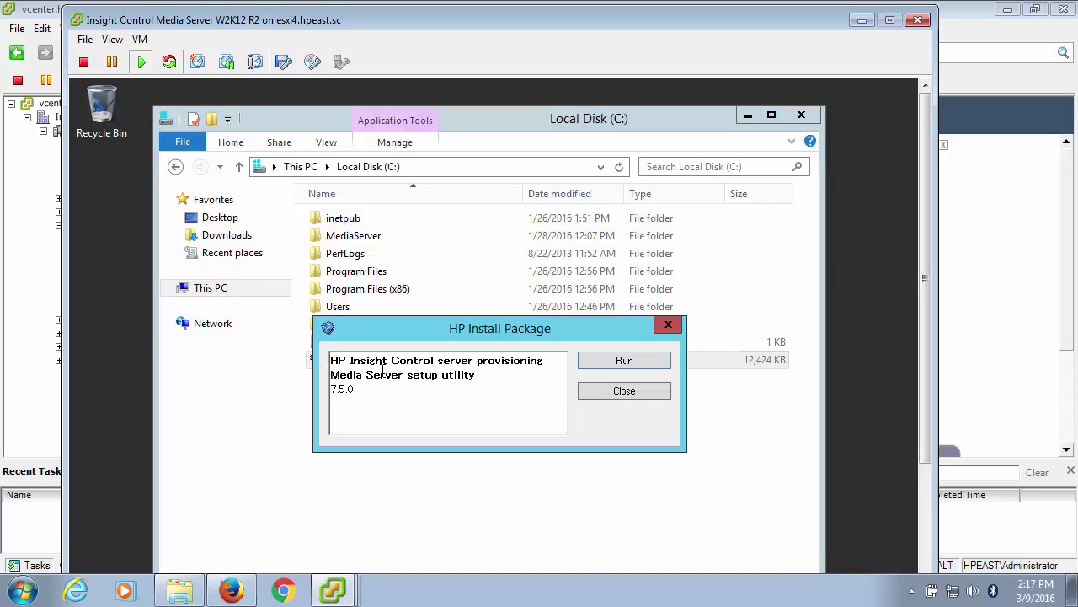
{"action": "left_click", "coordinate": [635, 359]}
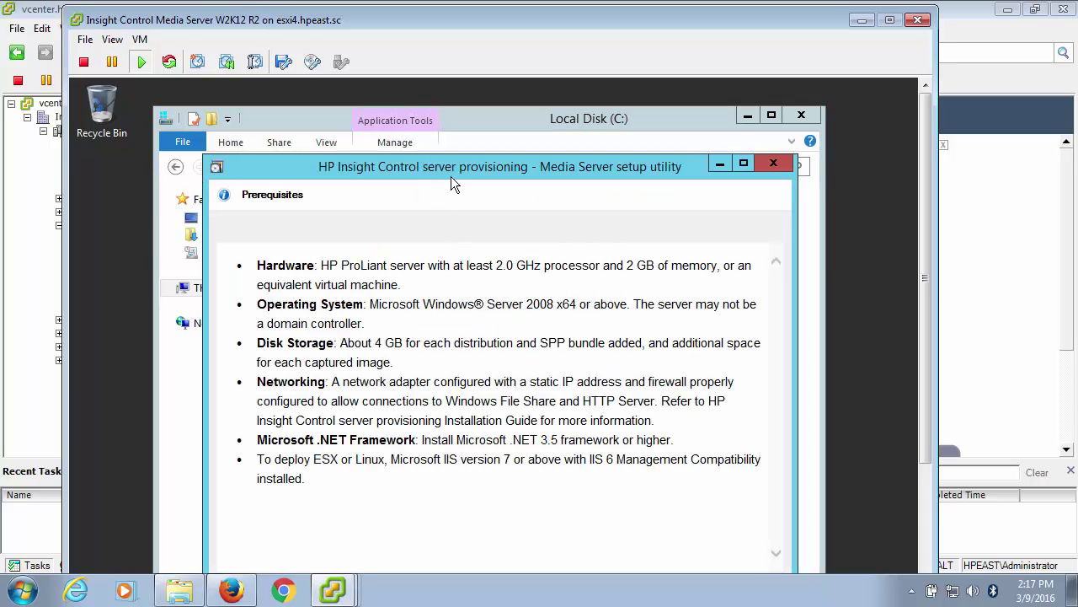
Continue past the prerequisites page and expand the MediaServer folder on C: as the location.
{"action": "scroll", "coordinate": [926, 201], "scroll_direction": "down", "scroll_amount": 2}
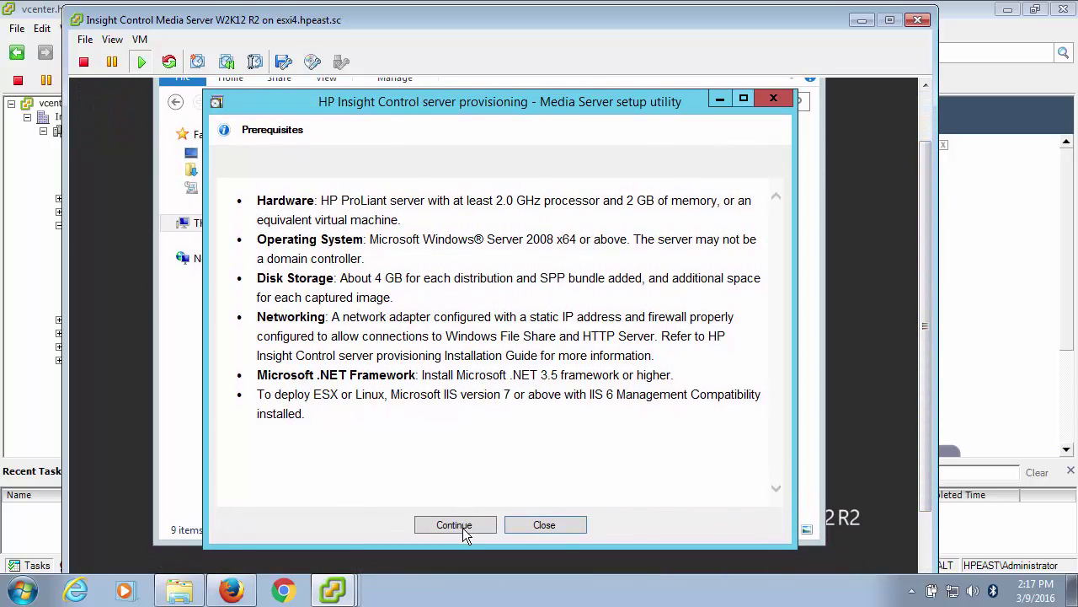
{"action": "left_click", "coordinate": [463, 528]}
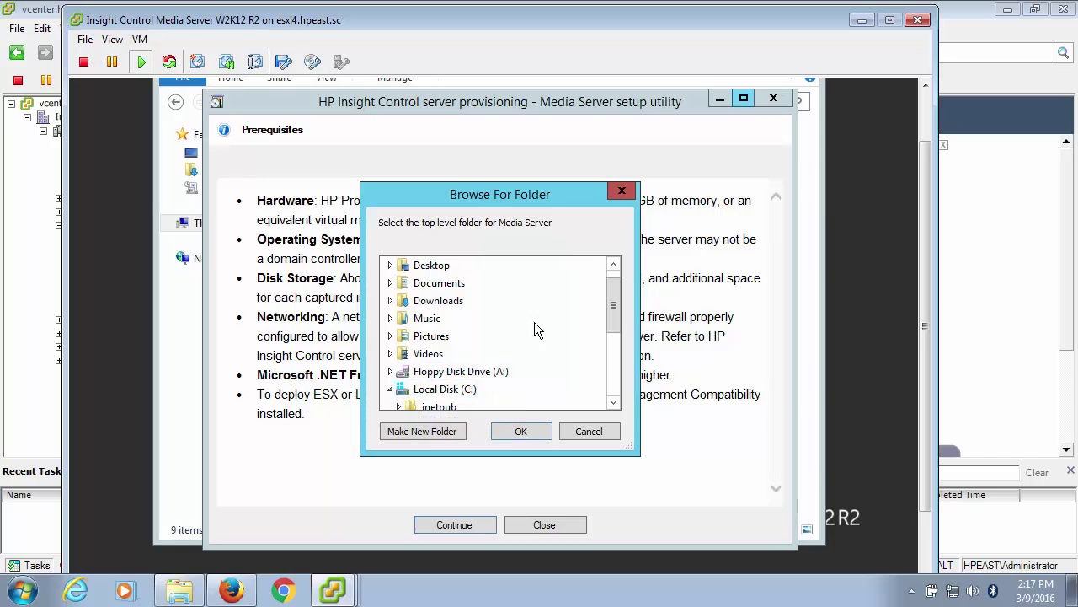
{"action": "left_click_drag", "start_coordinate": [613, 314], "coordinate": [613, 354]}
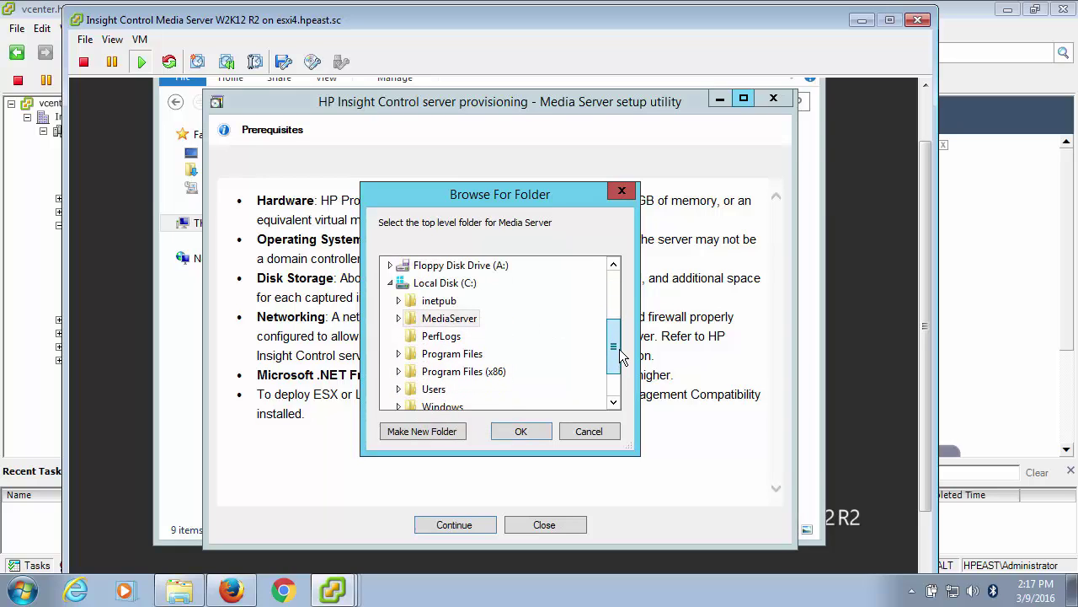
{"action": "double_click", "coordinate": [452, 321]}
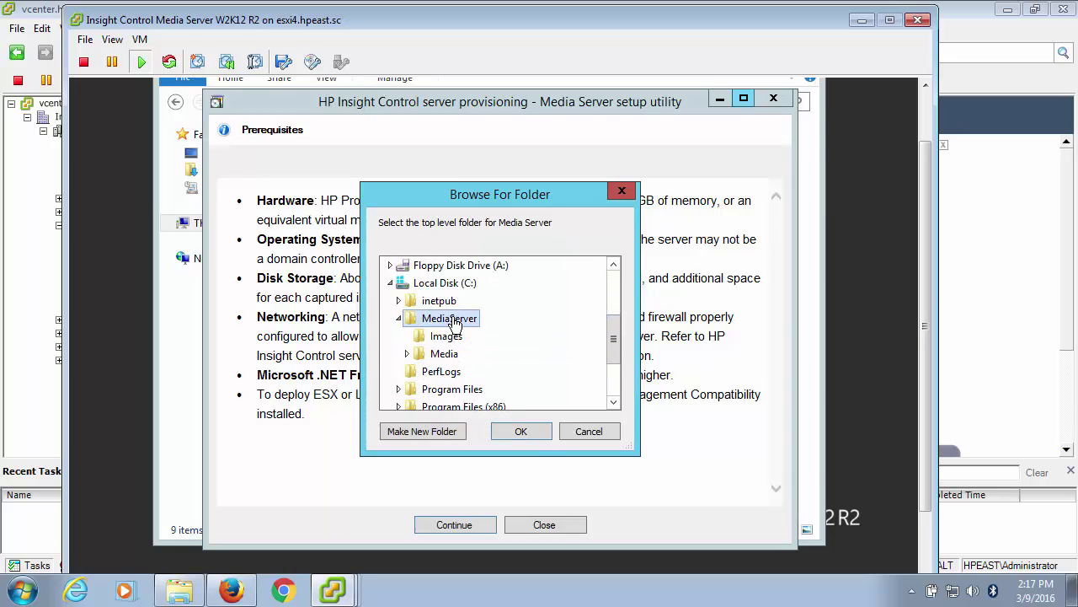
Confirm the MediaServer folder, then select only HP Service Pack for ProLiant, Windows 2012 R2 x64 (EN-US) and ESXi 6.0.
{"action": "left_click", "coordinate": [526, 433]}
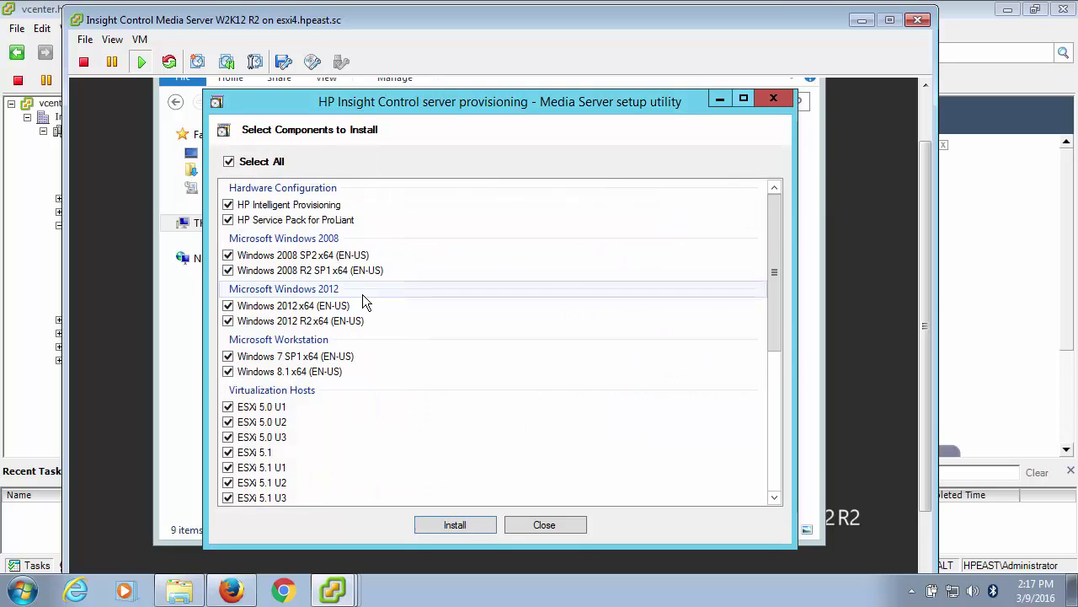
{"action": "left_click", "coordinate": [228, 162]}
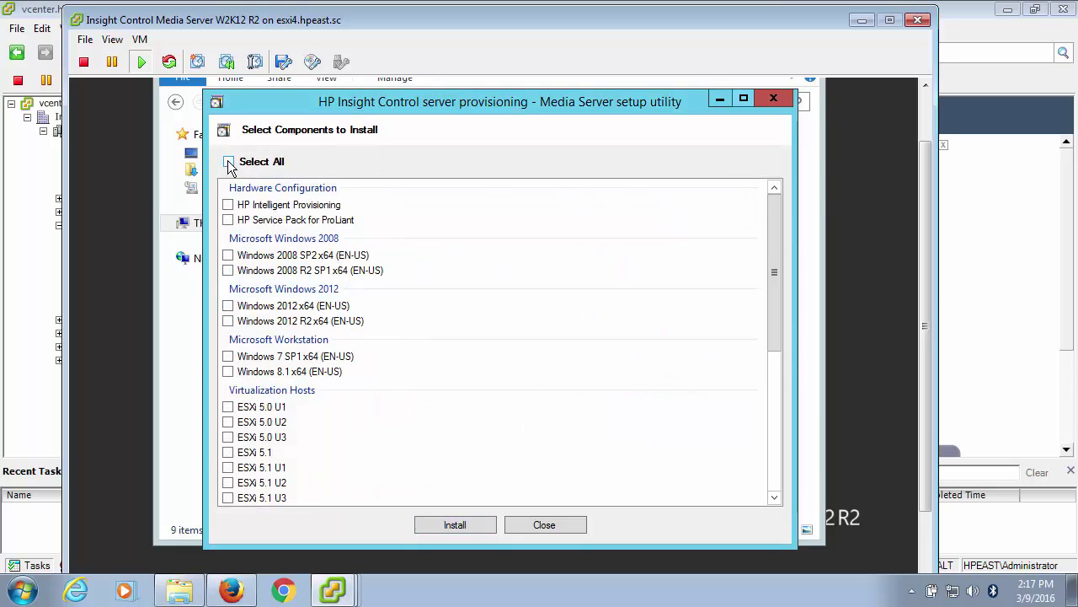
{"action": "left_click", "coordinate": [229, 220]}
{"action": "left_click", "coordinate": [228, 321]}
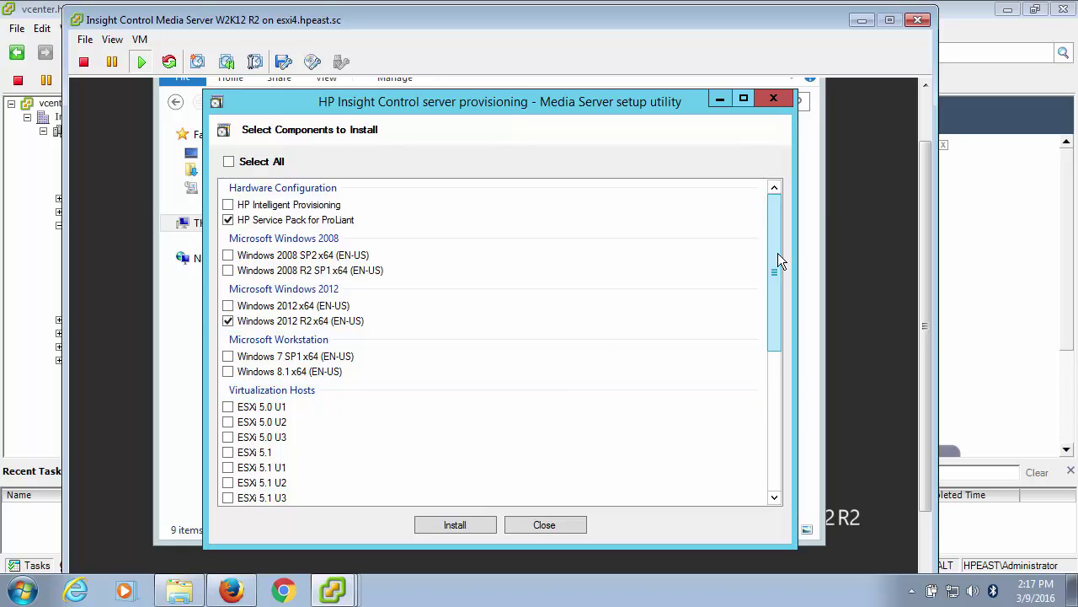
{"action": "left_click_drag", "start_coordinate": [777, 252], "coordinate": [781, 327]}
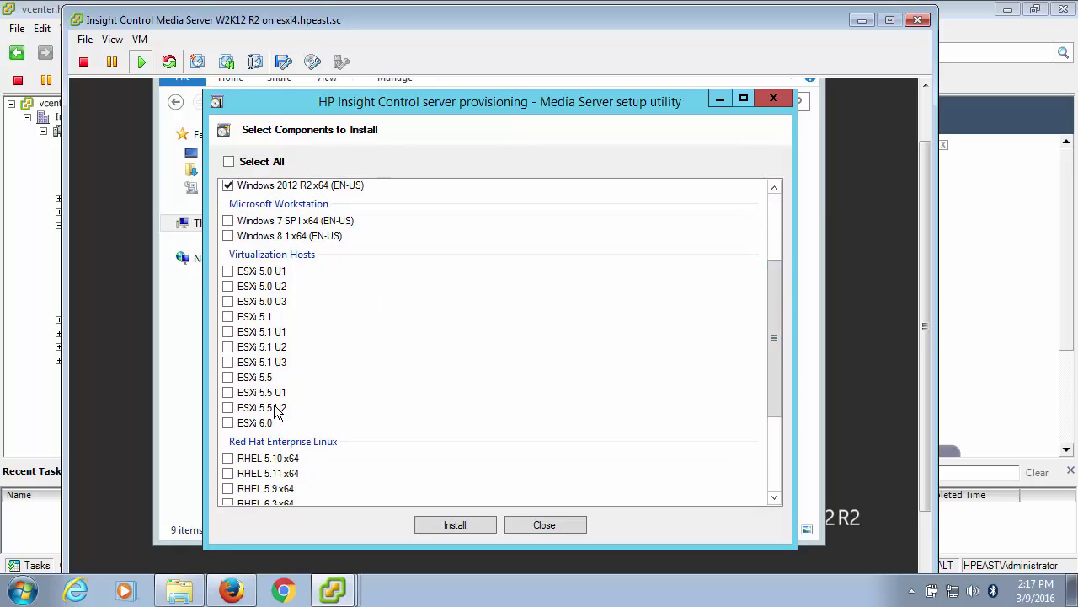
{"action": "left_click", "coordinate": [228, 422]}
{"action": "left_click_drag", "start_coordinate": [776, 307], "coordinate": [767, 203]}
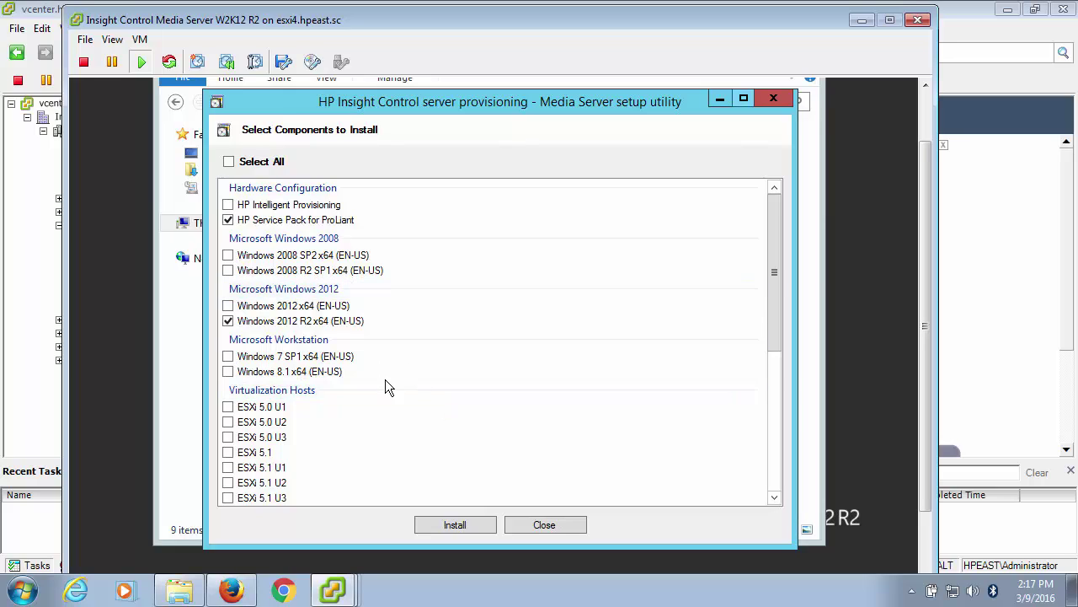
Close the setup utility, Local Disk (C:) window and VM console, then switch to Firefox's sign-in page.
{"action": "left_click", "coordinate": [544, 524]}
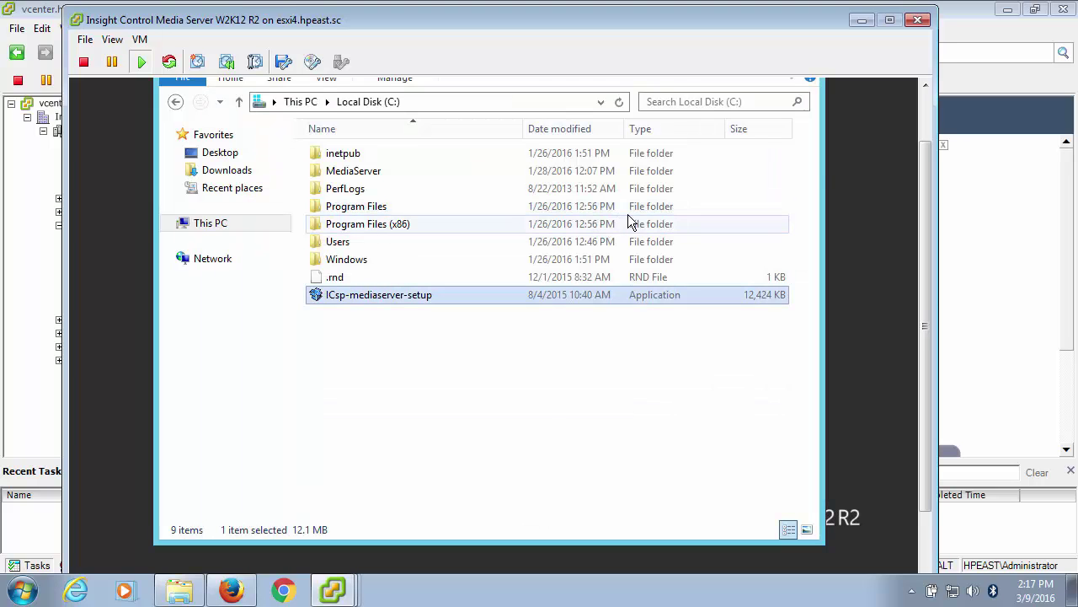
{"action": "left_click_drag", "start_coordinate": [925, 337], "coordinate": [925, 297]}
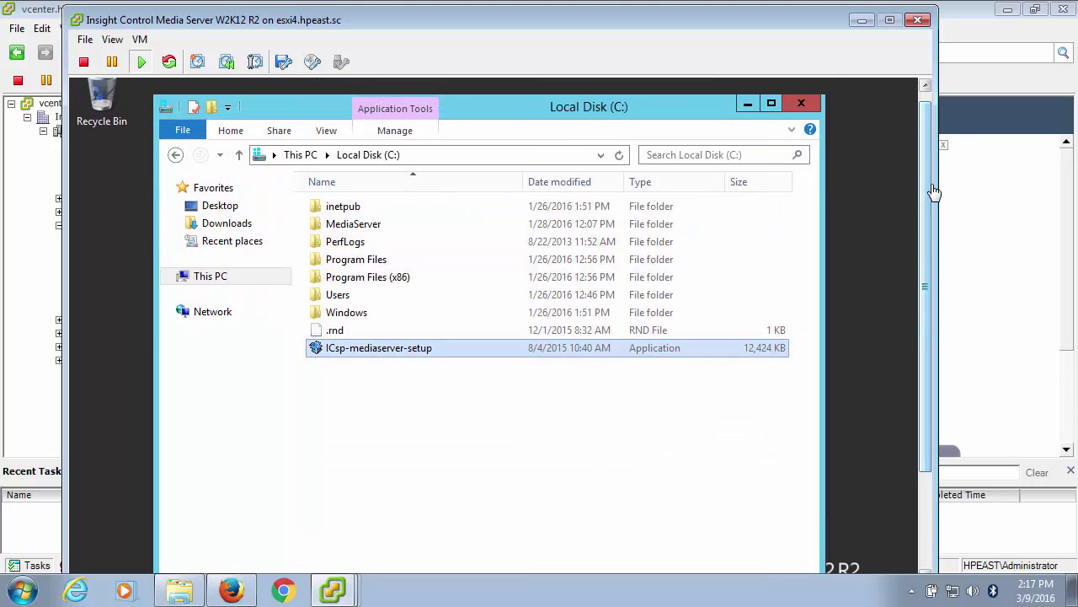
{"action": "left_click", "coordinate": [802, 105]}
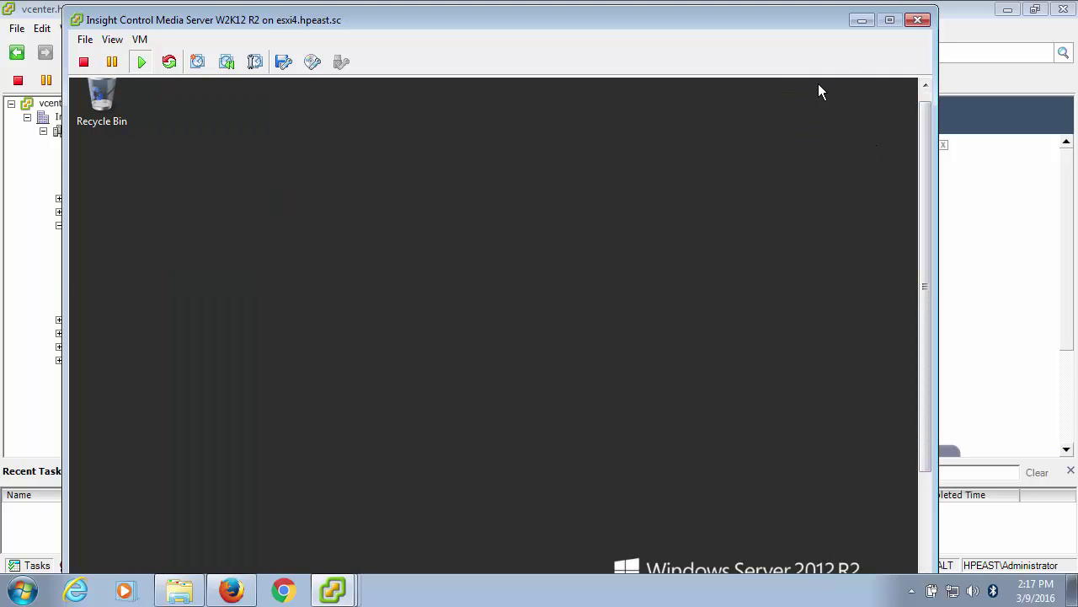
{"action": "left_click", "coordinate": [918, 23]}
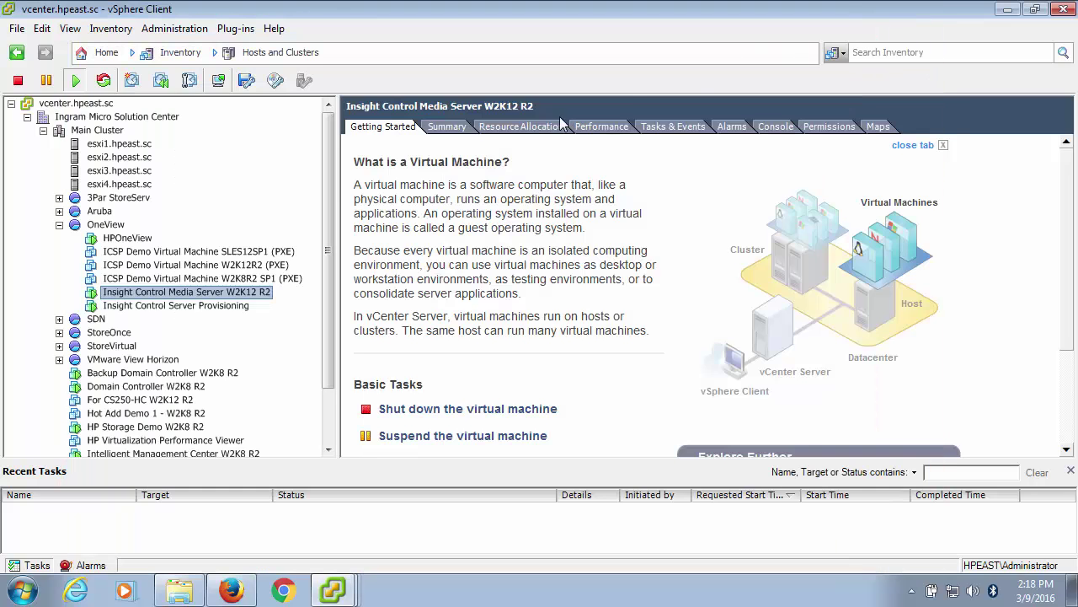
{"action": "left_click", "coordinate": [214, 308]}
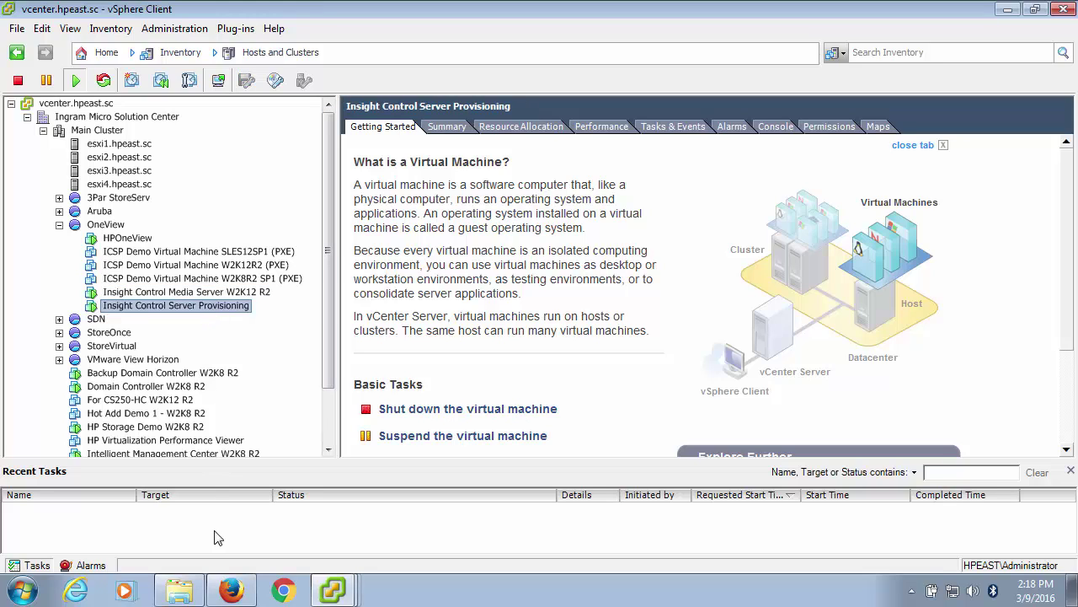
{"action": "left_click", "coordinate": [230, 593]}
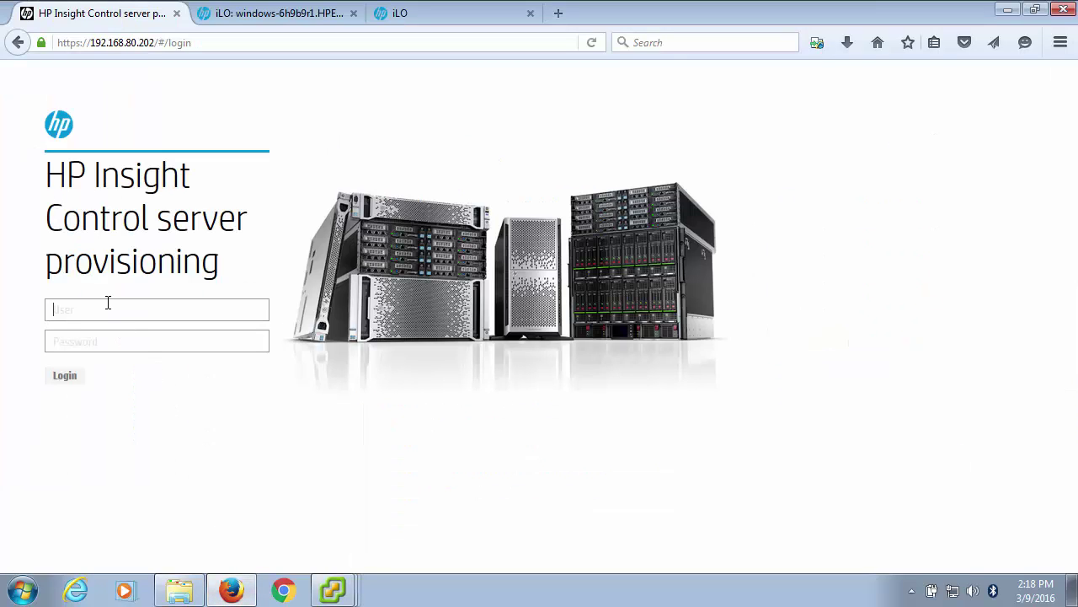
Log in with the Administrator user name and the account password.
{"action": "type", "text": "Administrator"}
{"action": "key", "text": "Tab"}
{"action": "type", "text": "**"}
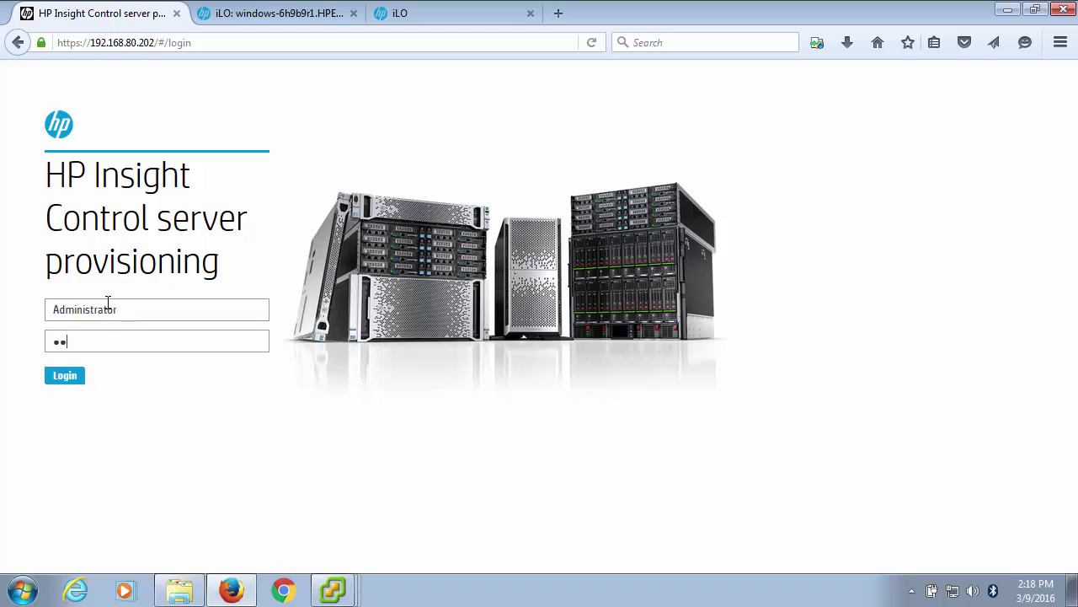
{"action": "type", "text": "******"}
{"action": "left_click", "coordinate": [77, 377]}
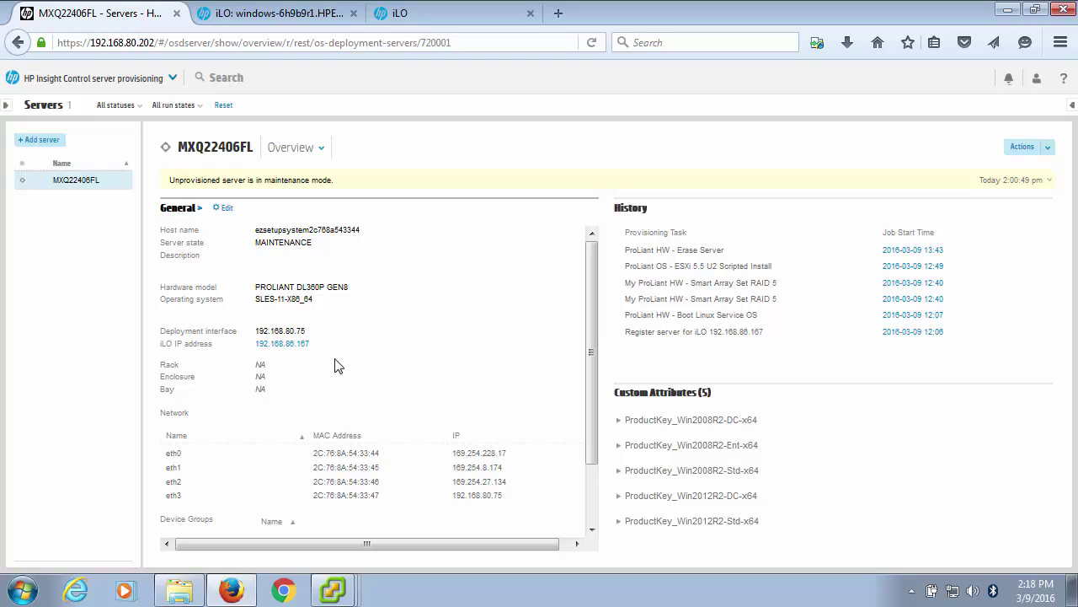
Add the server at iLO 192.168.86.171, entering its iLO username and password.
{"action": "left_click", "coordinate": [42, 140]}
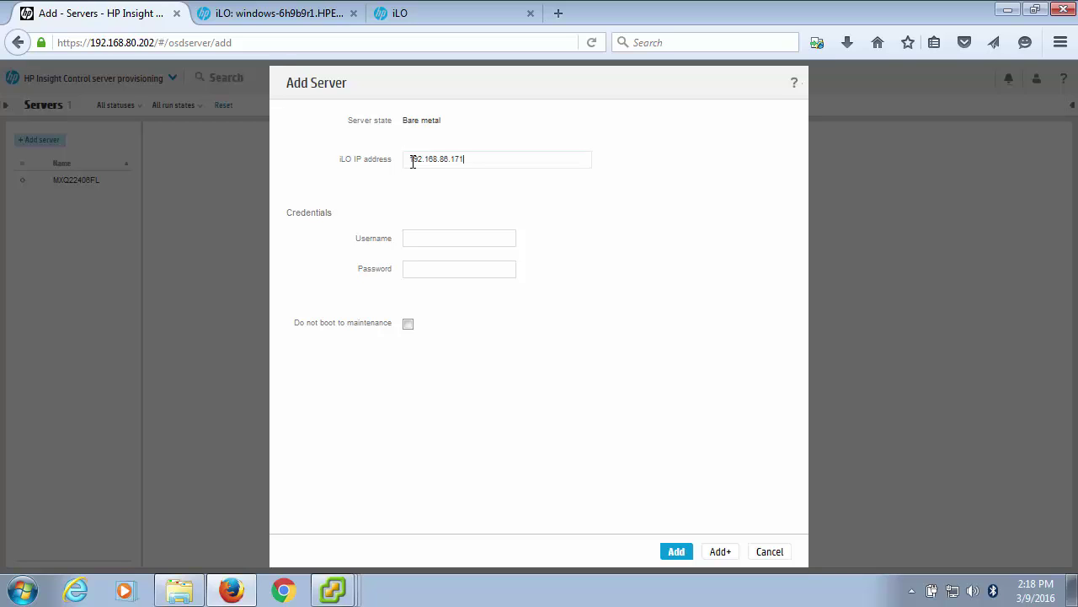
{"action": "left_click", "coordinate": [417, 239]}
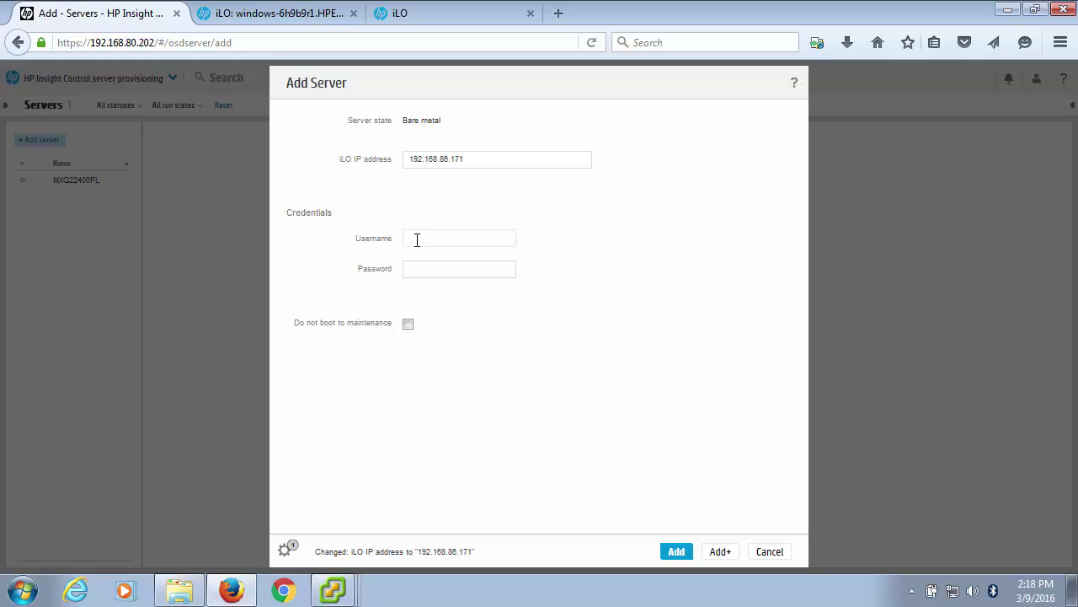
{"action": "key", "text": "Tab"}
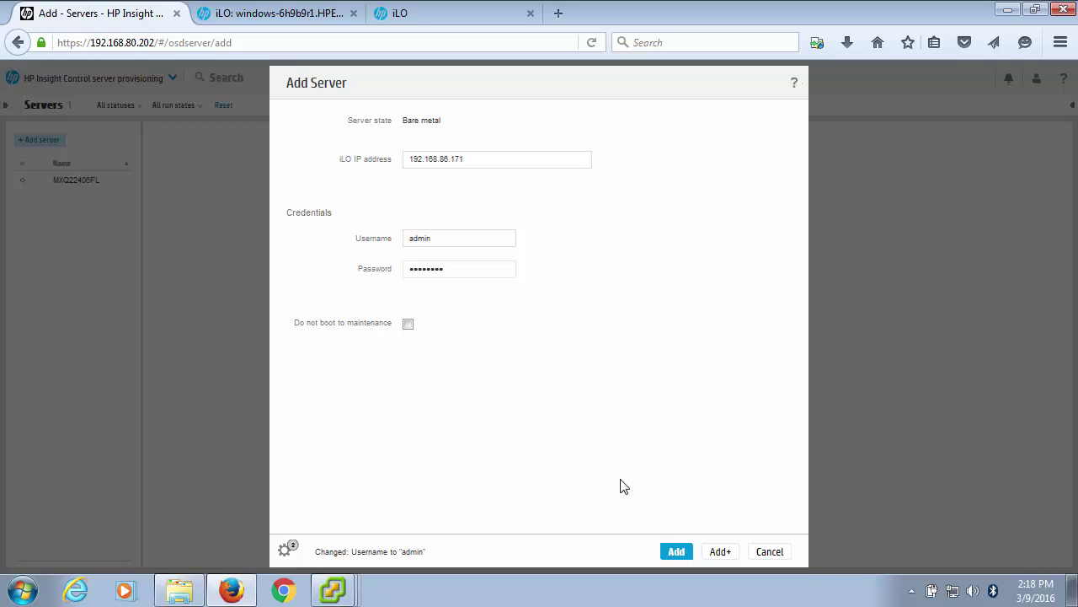
{"action": "left_click", "coordinate": [677, 553]}
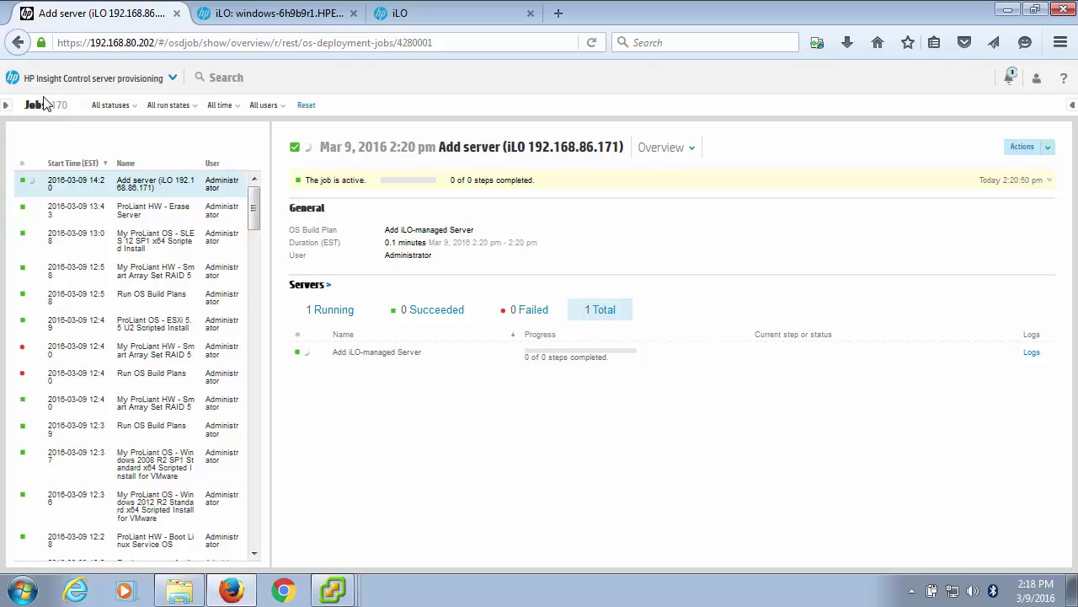
Open Servers from the main menu and select MXQ22406FL to see its overview.
{"action": "left_click", "coordinate": [48, 86]}
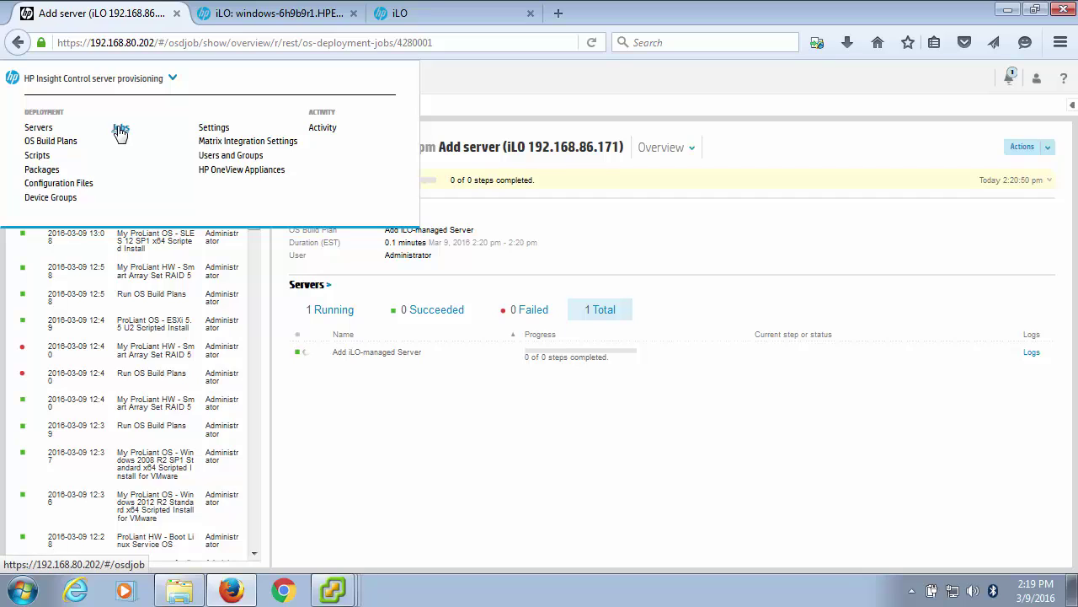
{"action": "left_click", "coordinate": [101, 81]}
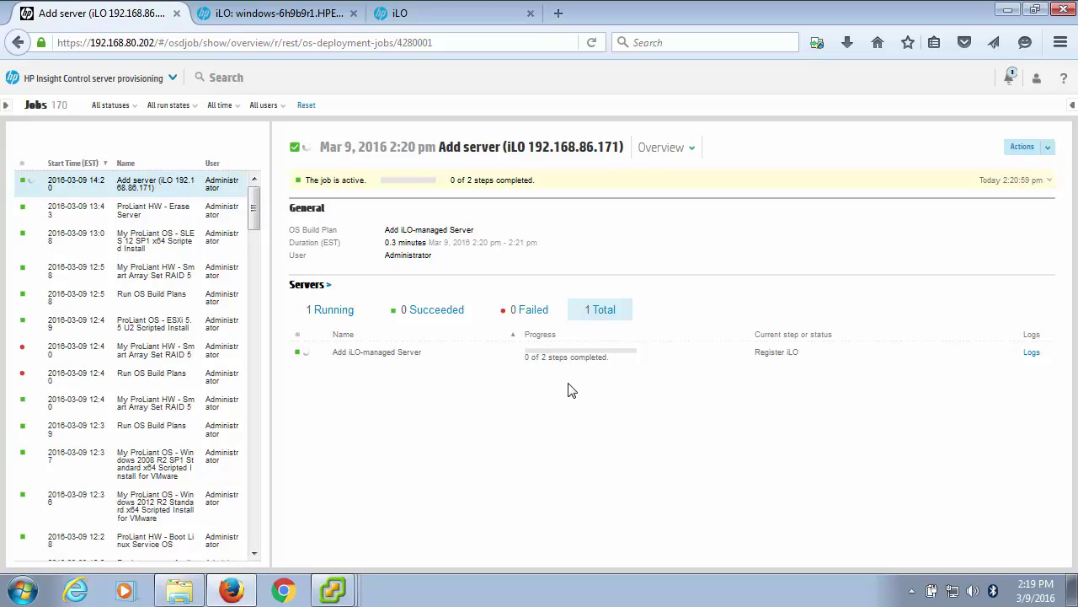
{"action": "left_click", "coordinate": [131, 74]}
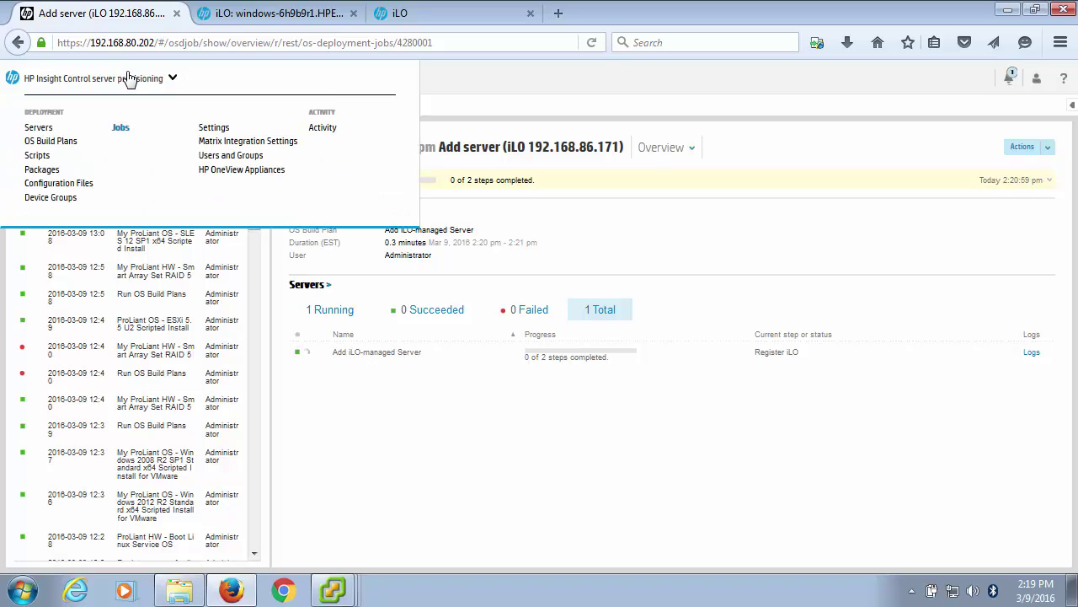
{"action": "left_click", "coordinate": [34, 128]}
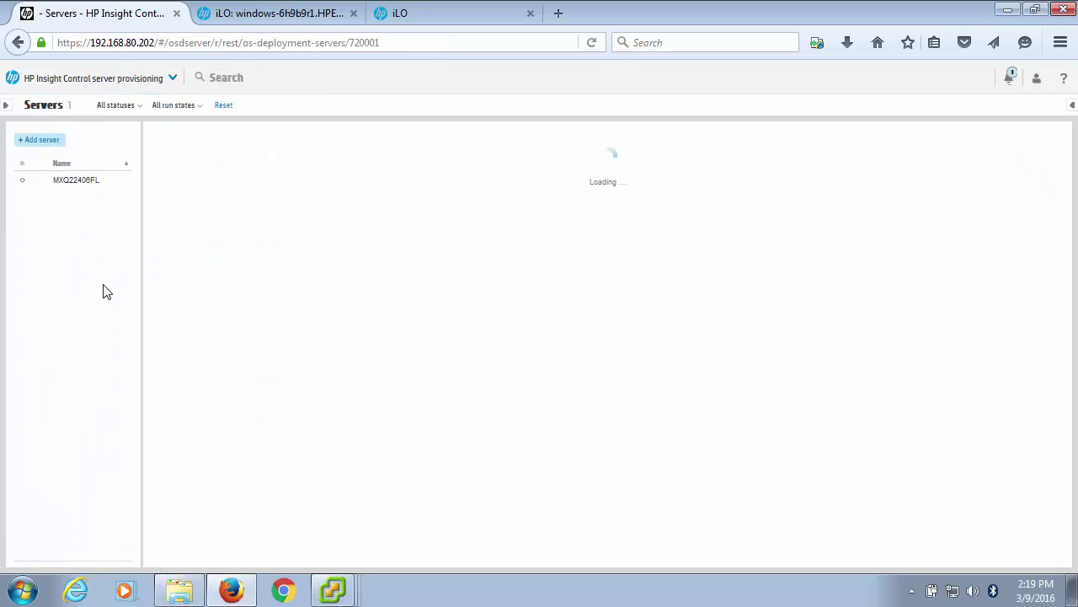
{"action": "left_click", "coordinate": [65, 182]}
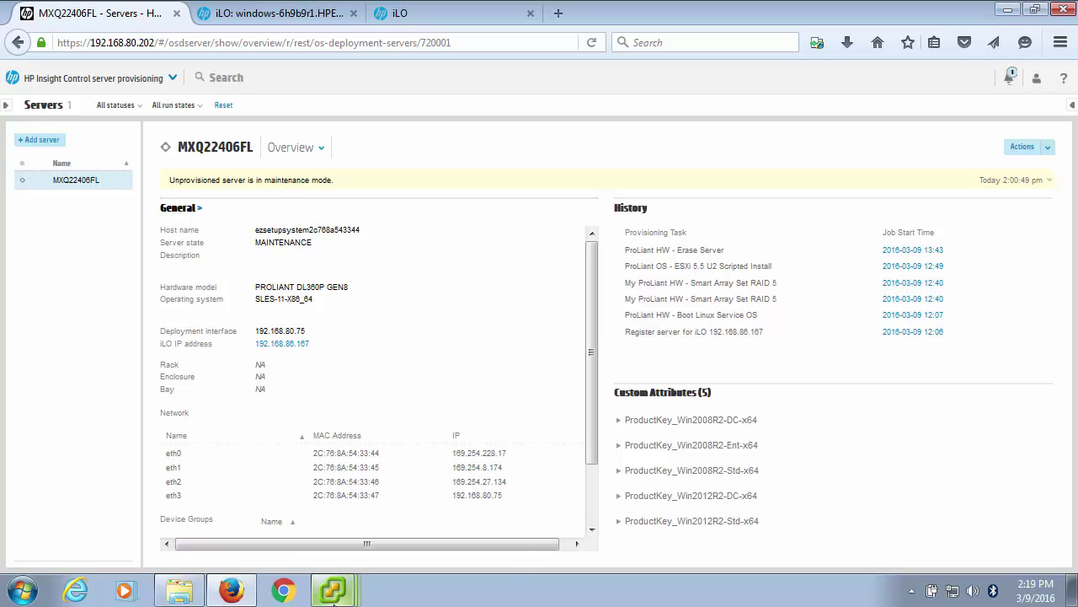
Bring up the W2K12R2 and W2K8R2 SP1 consoles, power on W2K8R2 SP1, and return to the browser.
{"action": "mouse_move", "coordinate": [332, 589]}
{"action": "left_click", "coordinate": [320, 526]}
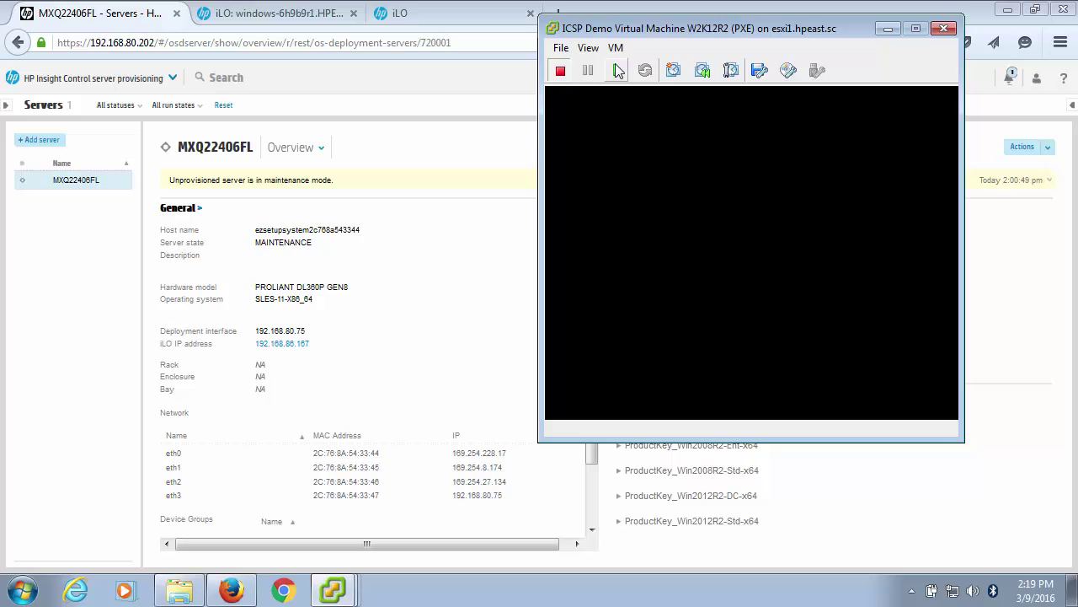
{"action": "left_click", "coordinate": [328, 594]}
{"action": "left_click", "coordinate": [325, 550]}
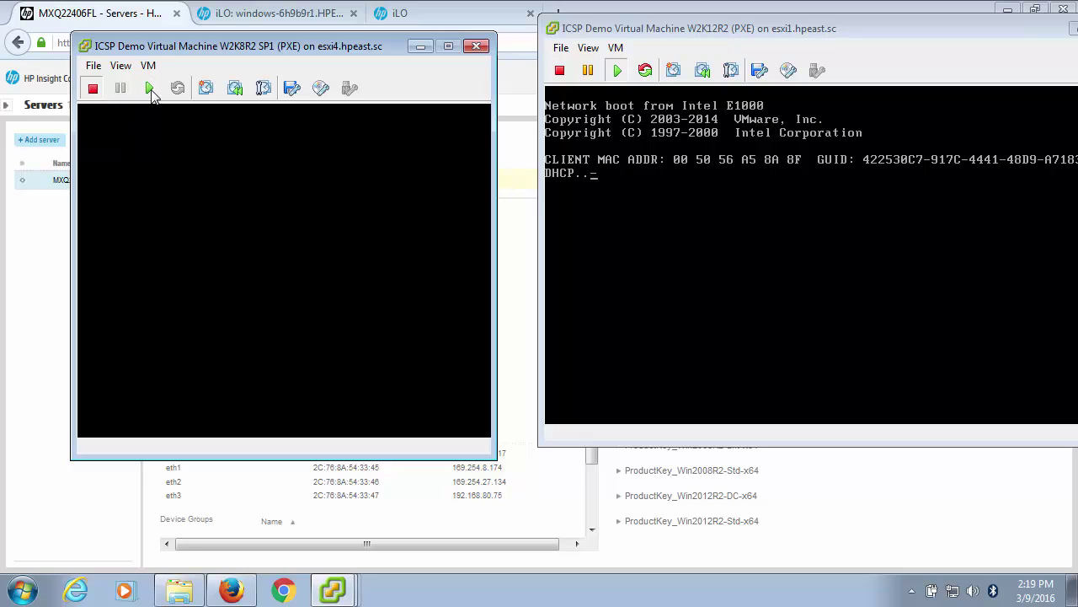
{"action": "left_click", "coordinate": [150, 91]}
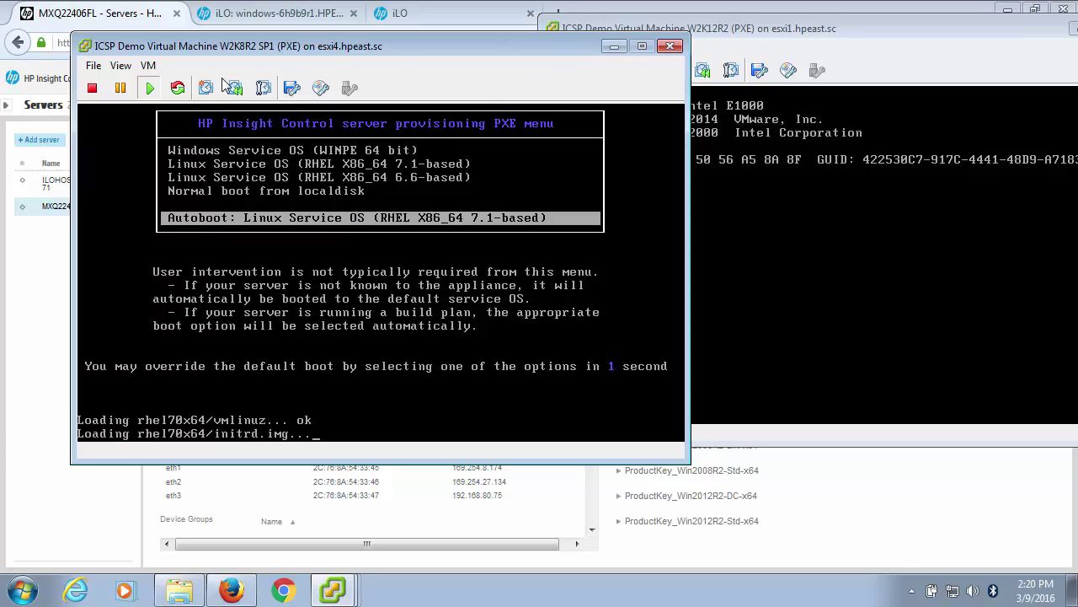
{"action": "left_click", "coordinate": [30, 321]}
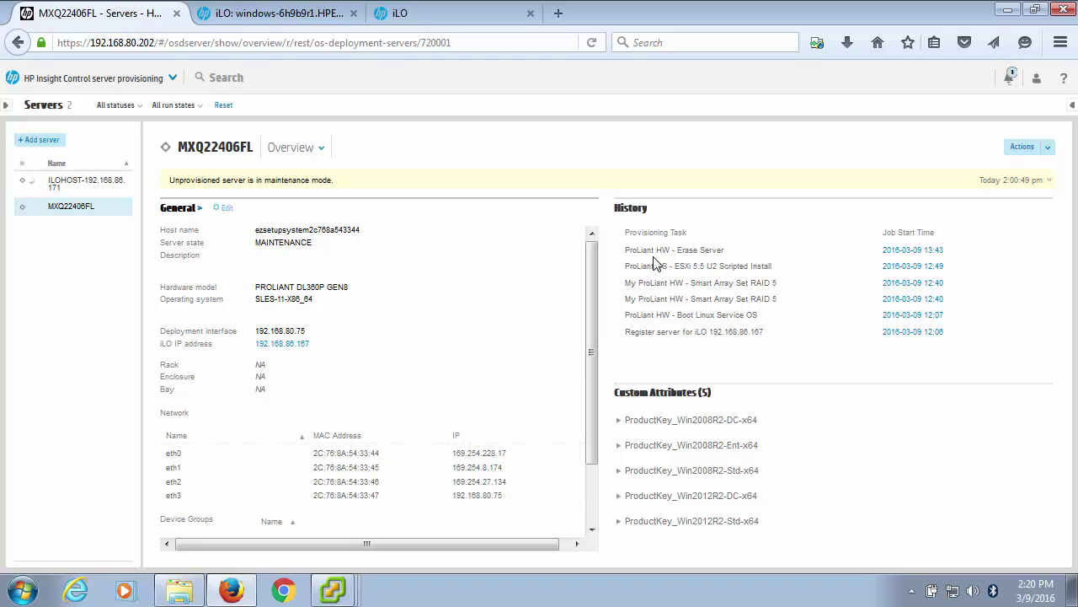
{"action": "left_click", "coordinate": [1043, 156]}
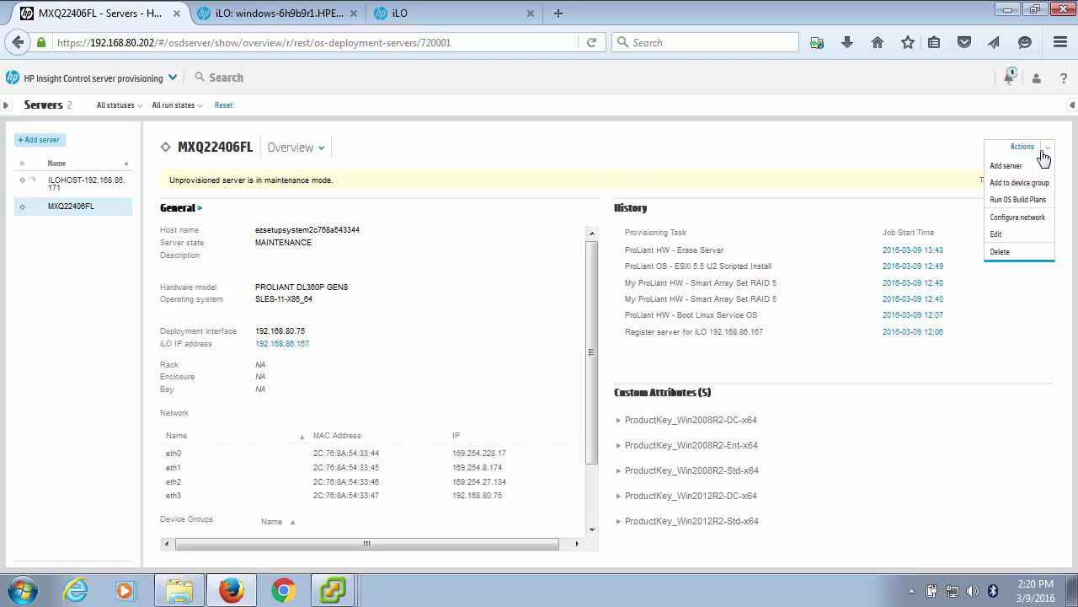
{"action": "left_click", "coordinate": [1026, 206]}
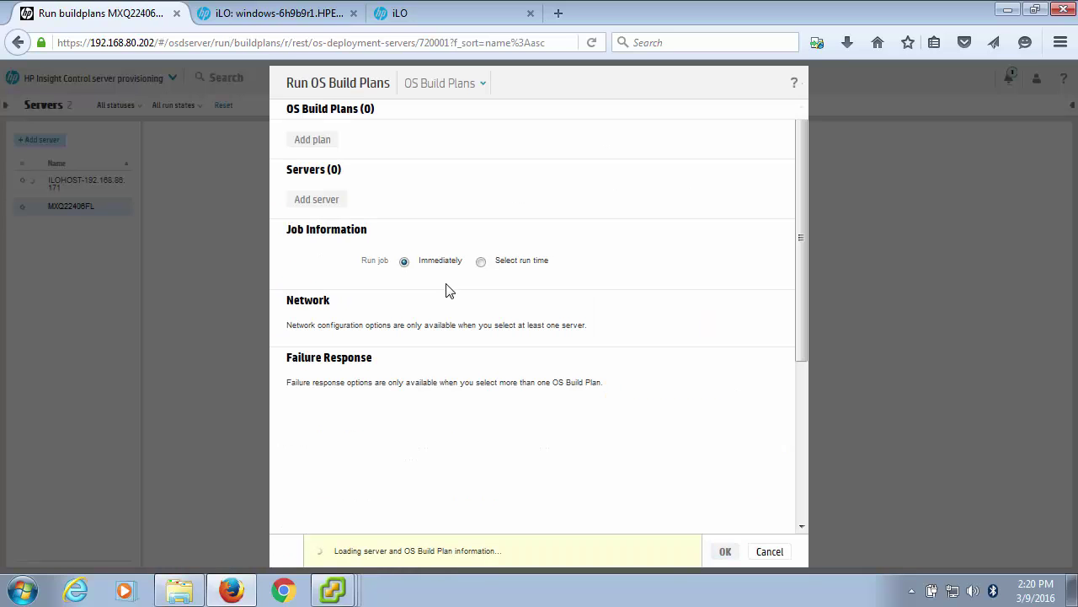
{"action": "left_click", "coordinate": [312, 141]}
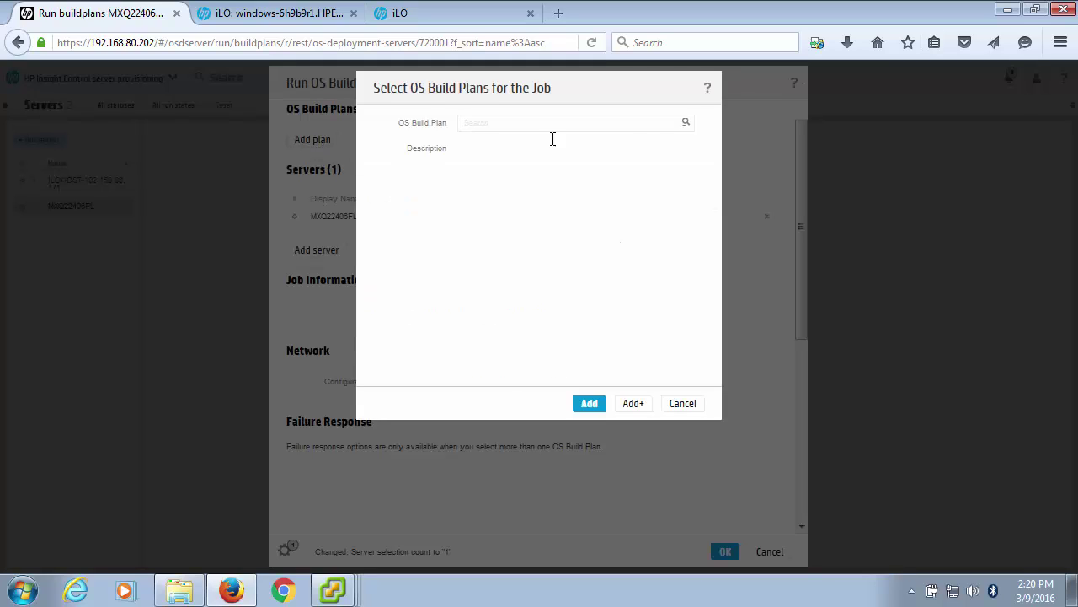
{"action": "left_click", "coordinate": [687, 128]}
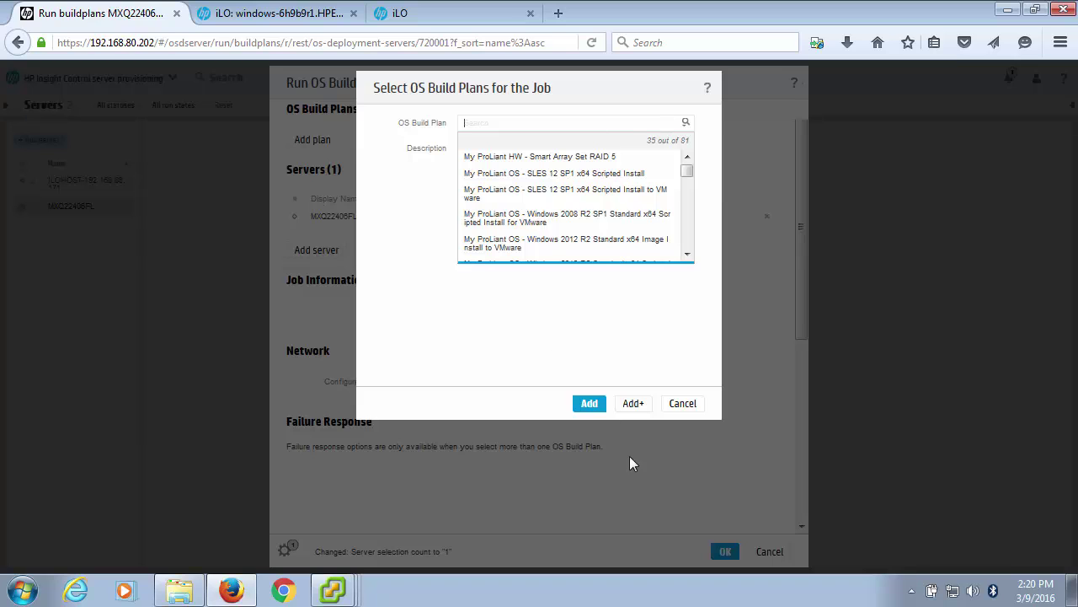
{"action": "left_click", "coordinate": [683, 406]}
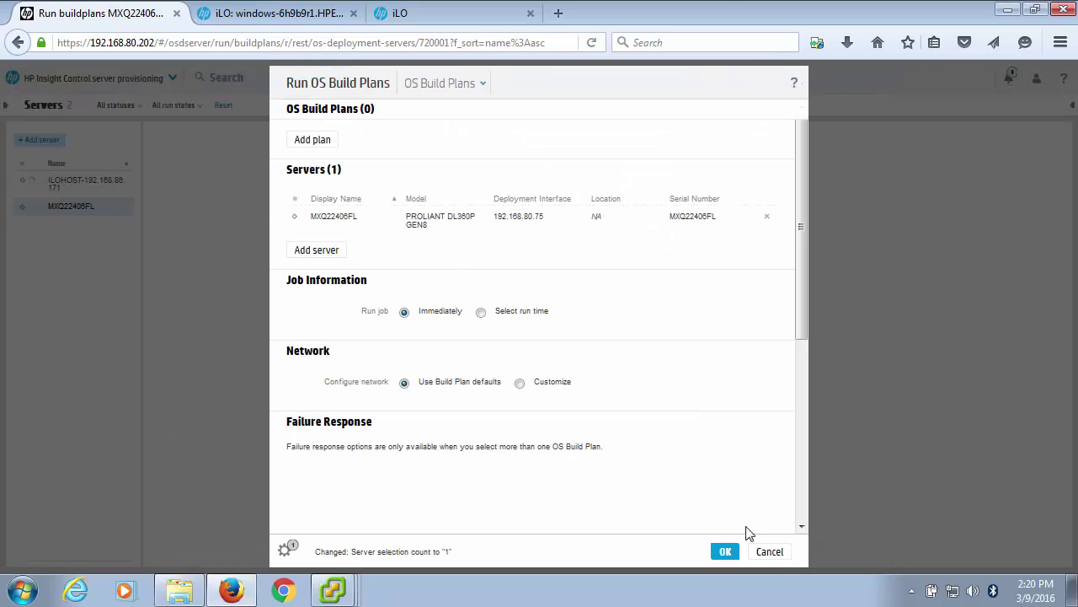
{"action": "left_click", "coordinate": [769, 551]}
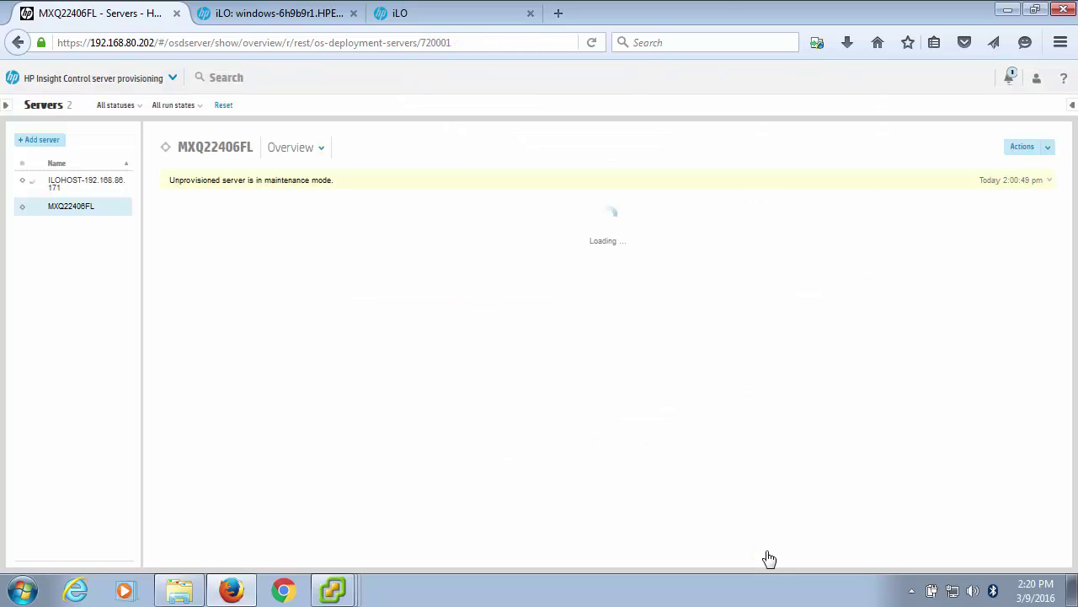
Go to OS Build Plans, drag the splitter to widen the plan list, and scroll through the plans.
{"action": "left_click", "coordinate": [93, 79]}
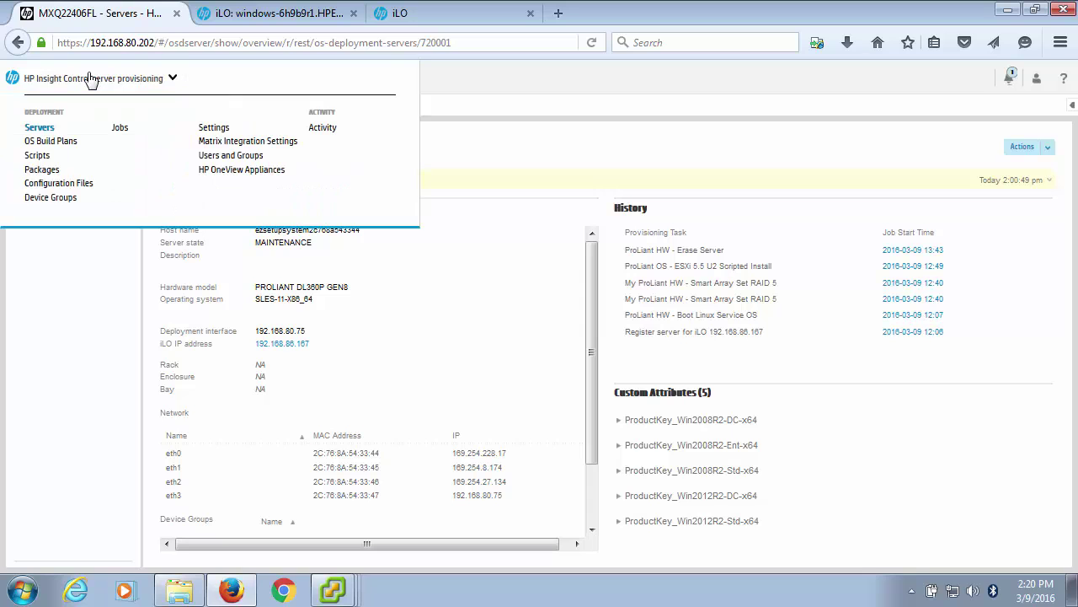
{"action": "left_click", "coordinate": [42, 142]}
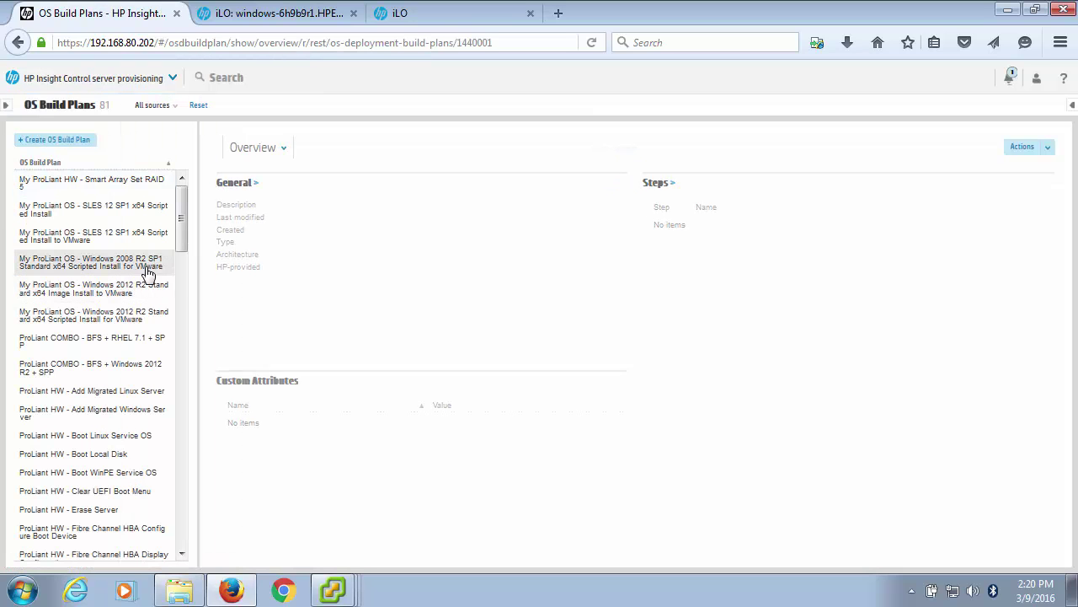
{"action": "left_click_drag", "start_coordinate": [198, 287], "coordinate": [282, 292]}
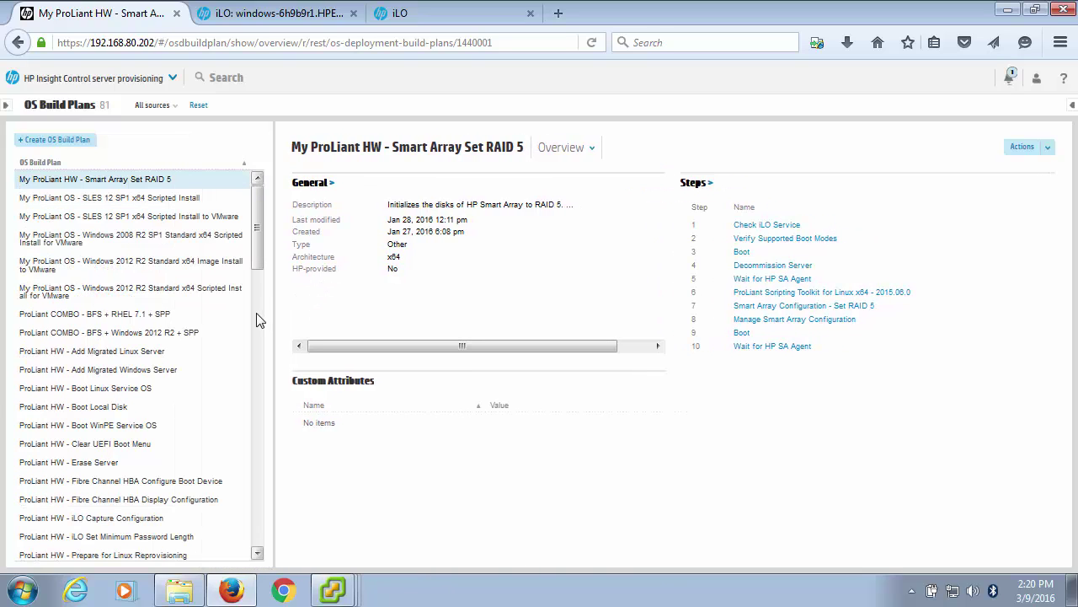
{"action": "left_click_drag", "start_coordinate": [259, 222], "coordinate": [262, 474]}
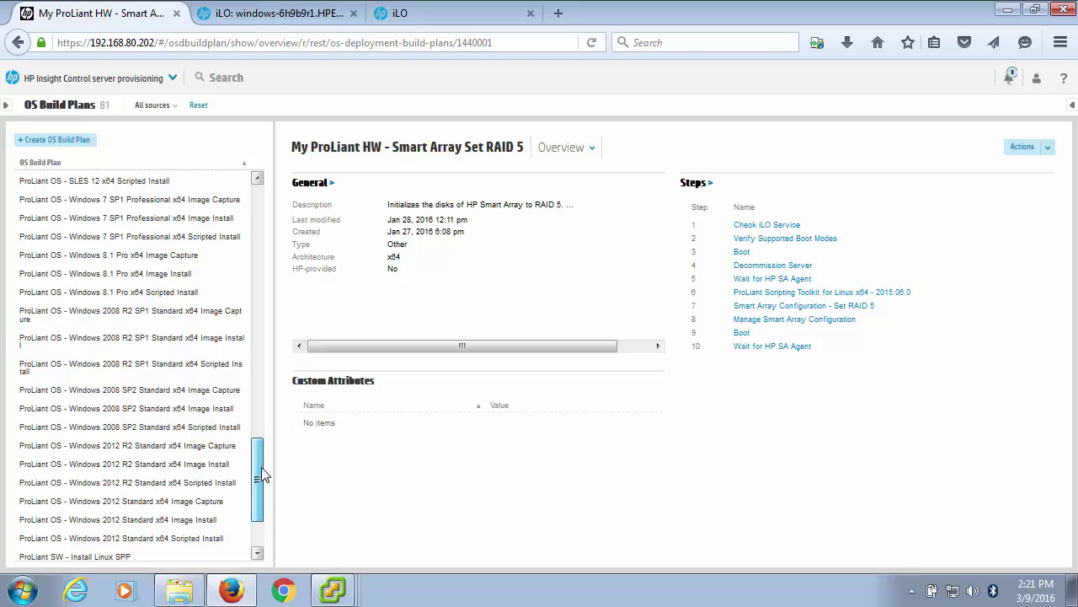
{"action": "left_click_drag", "start_coordinate": [261, 475], "coordinate": [267, 500]}
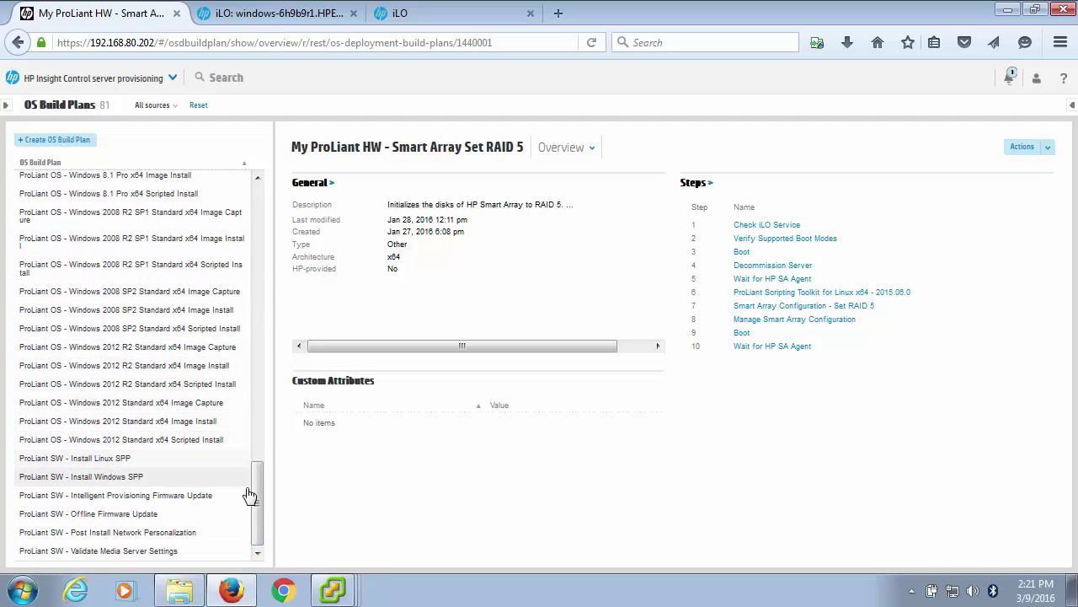
{"action": "left_click_drag", "start_coordinate": [257, 504], "coordinate": [238, 232]}
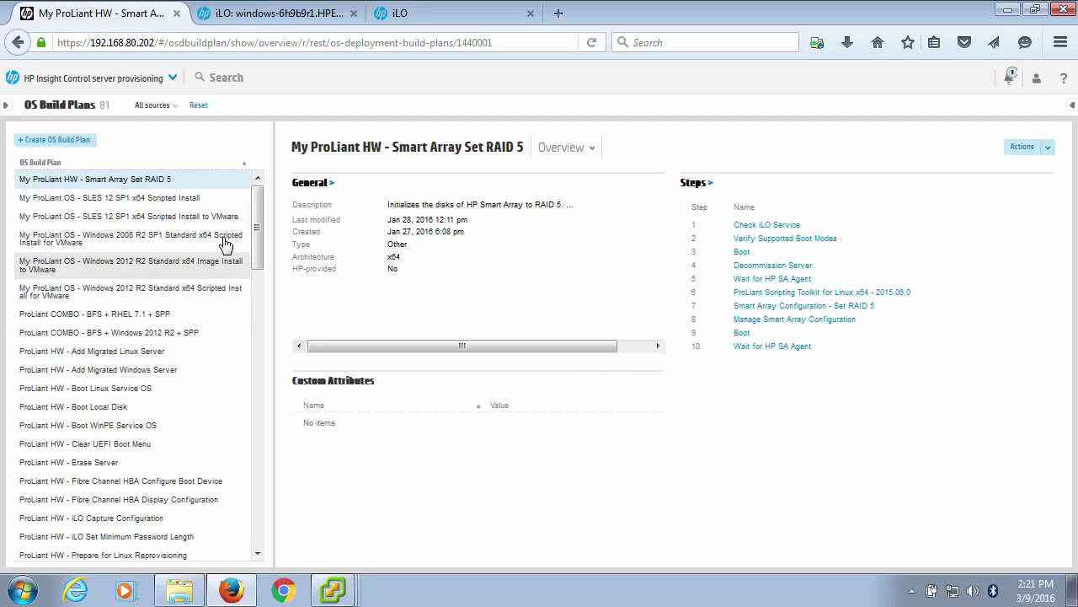
{"action": "left_click_drag", "start_coordinate": [260, 229], "coordinate": [271, 496]}
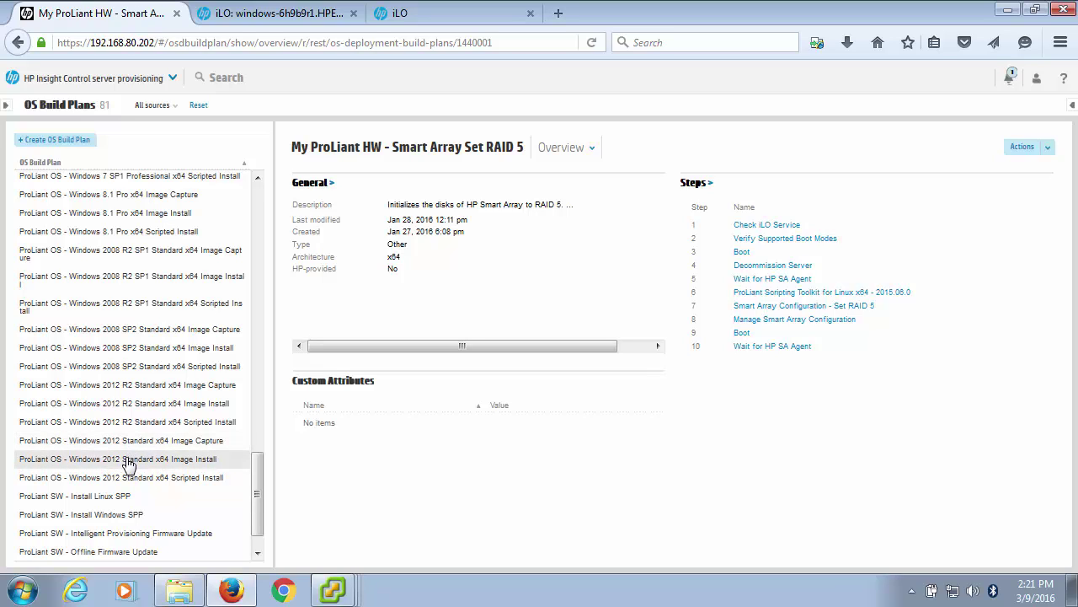
Open the Windows 2012 Standard x64 Scripted Install plan and attempt to edit its steps, getting 'Edit not allowed'.
{"action": "left_click", "coordinate": [124, 478]}
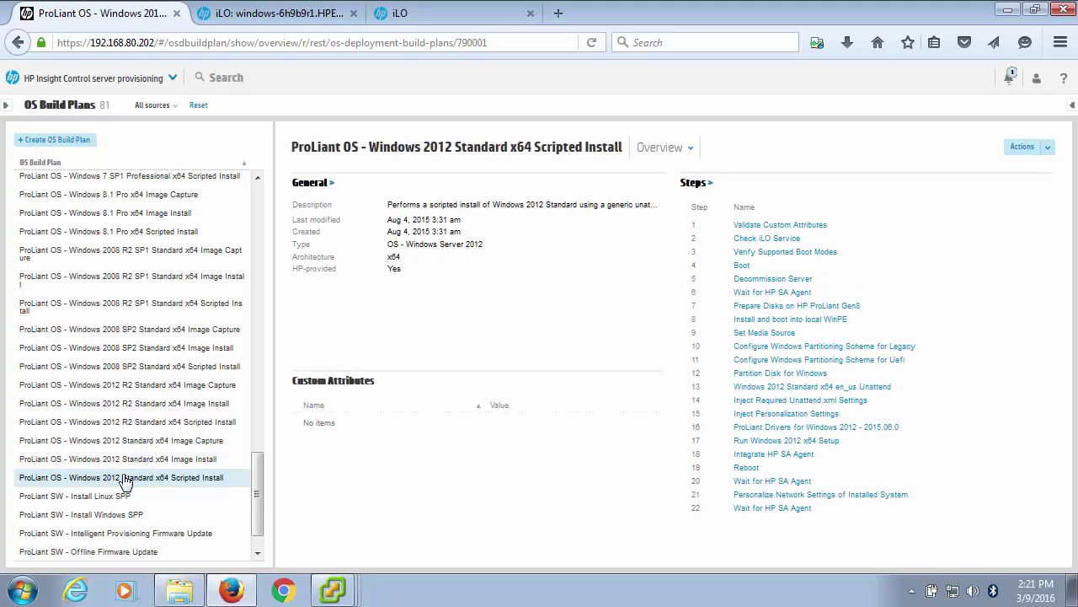
{"action": "mouse_move", "coordinate": [448, 346]}
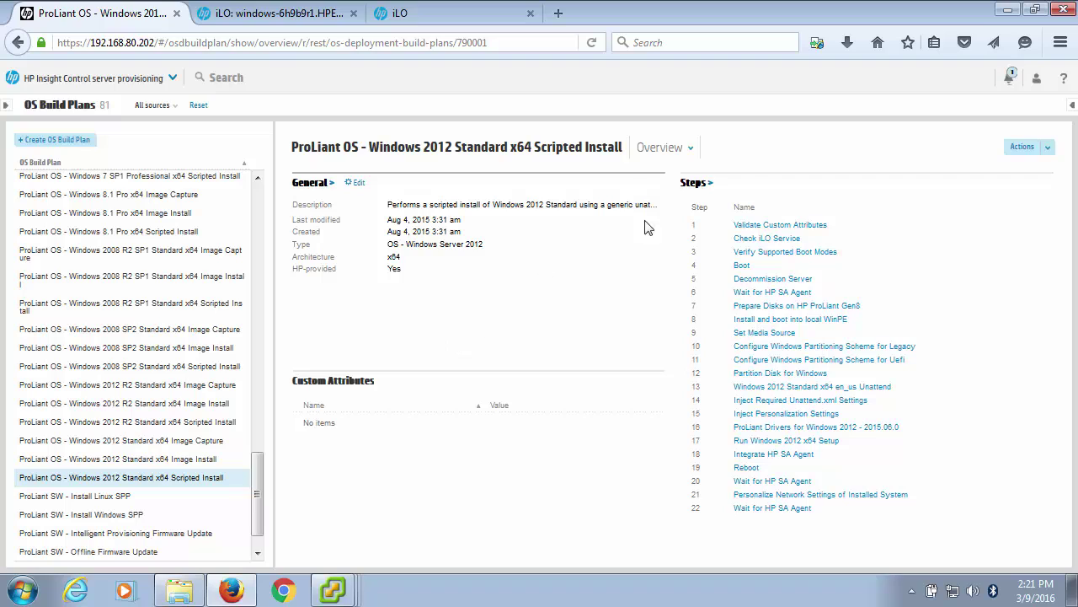
{"action": "mouse_move", "coordinate": [750, 221]}
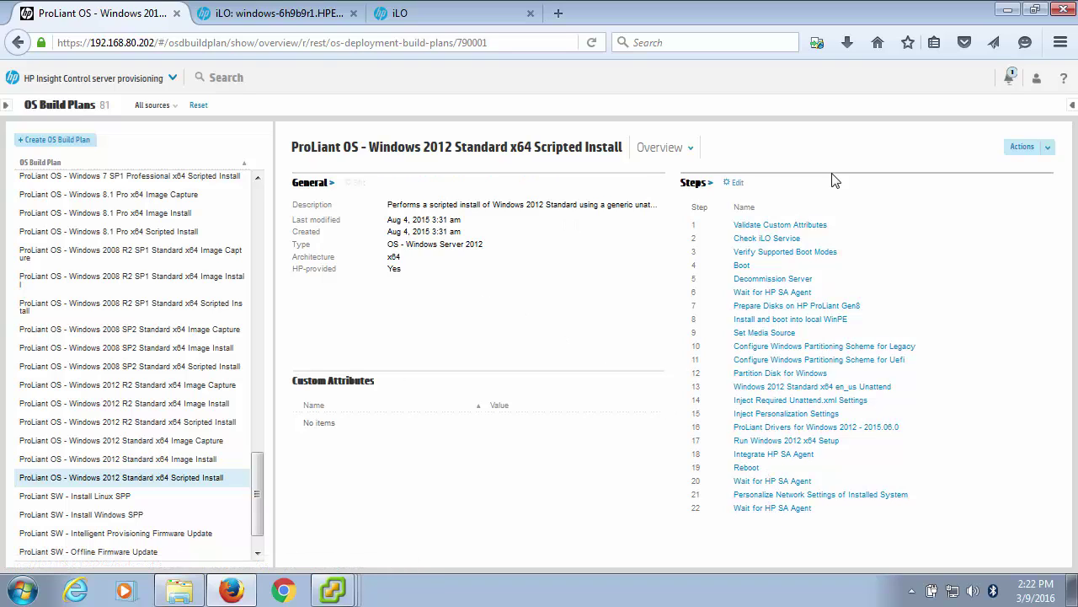
{"action": "left_click", "coordinate": [736, 183]}
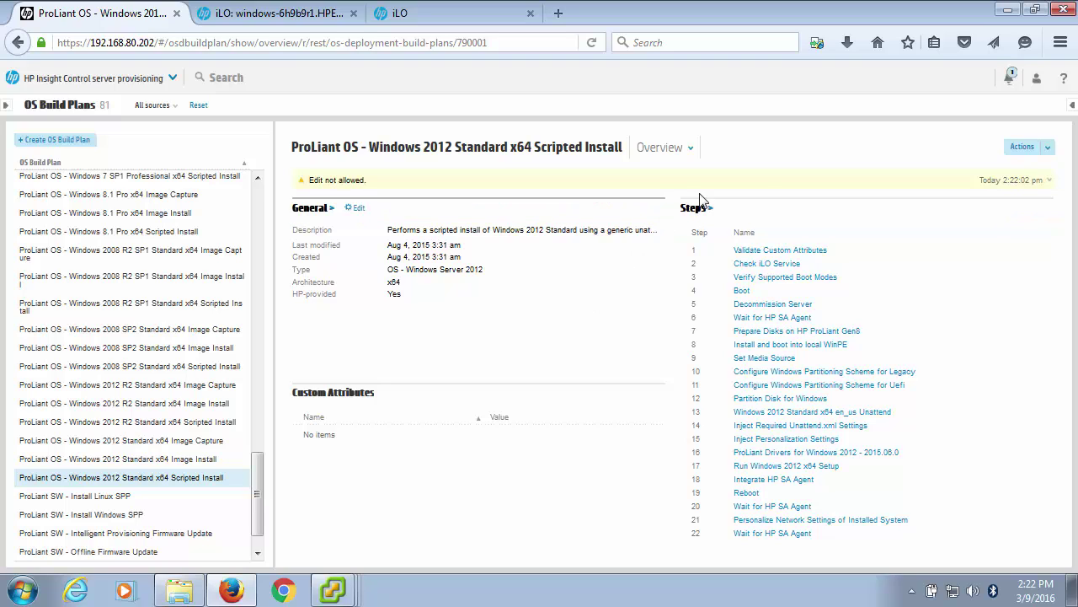
Cancel the plan's save-as dialog without saving and scroll the OS Build Plan list back to the top.
{"action": "left_click", "coordinate": [1045, 149]}
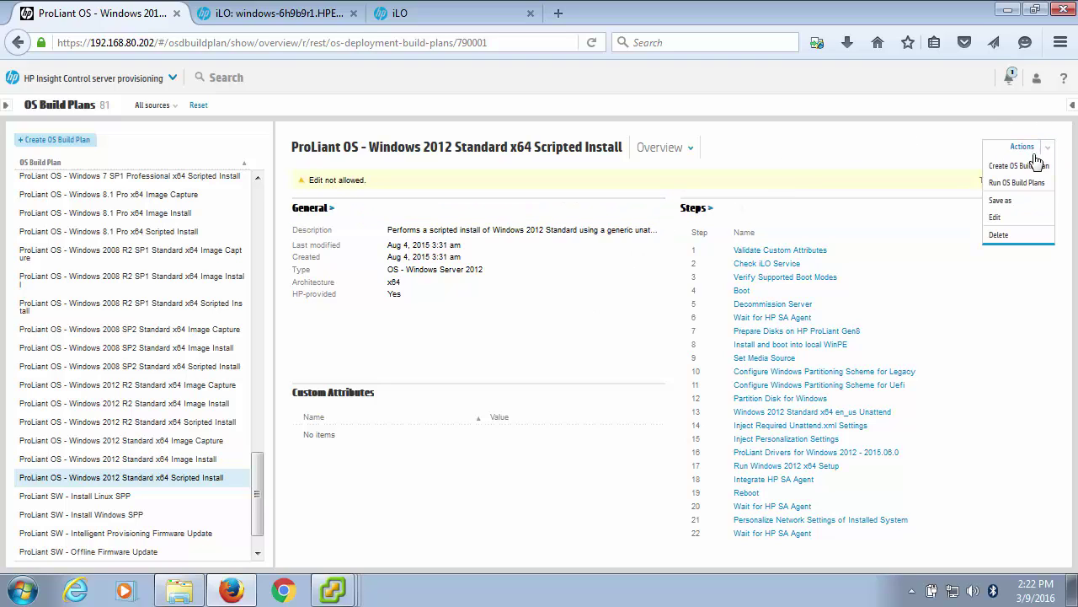
{"action": "left_click", "coordinate": [1003, 201]}
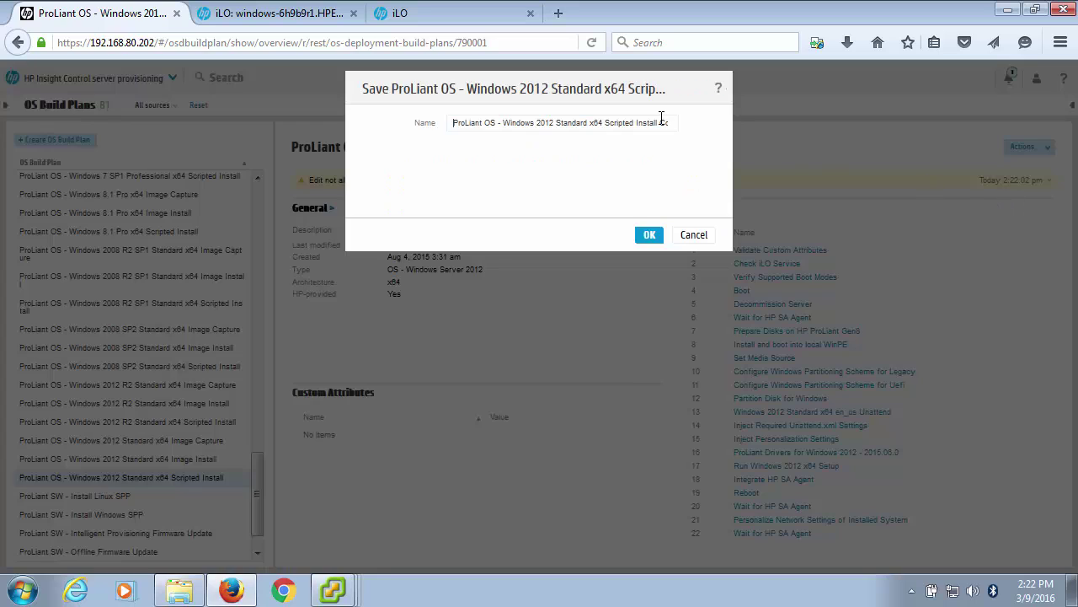
{"action": "left_click", "coordinate": [693, 236]}
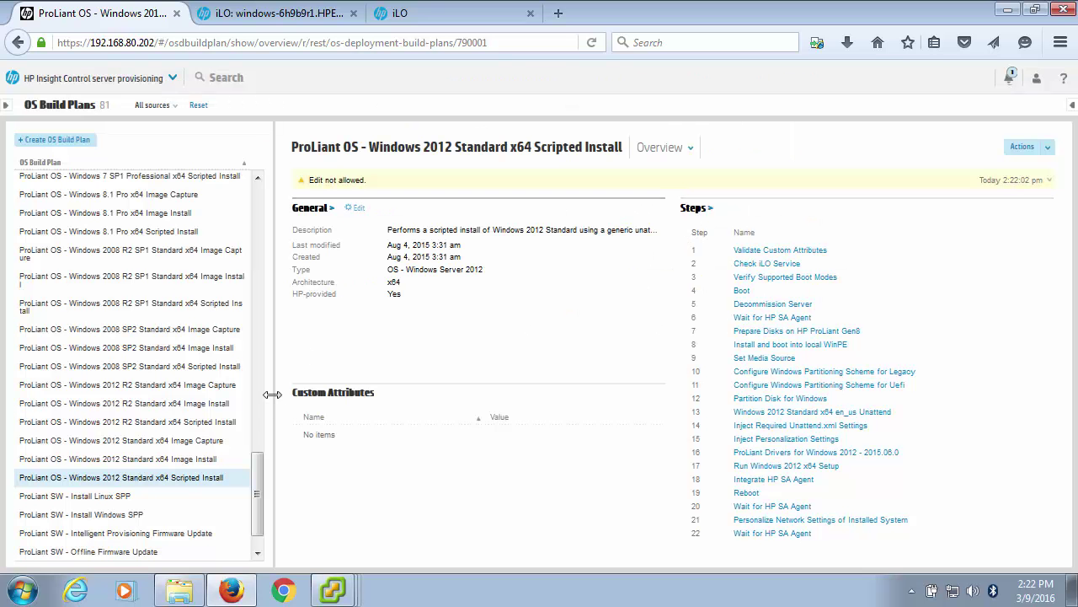
{"action": "left_click_drag", "start_coordinate": [259, 497], "coordinate": [280, 224]}
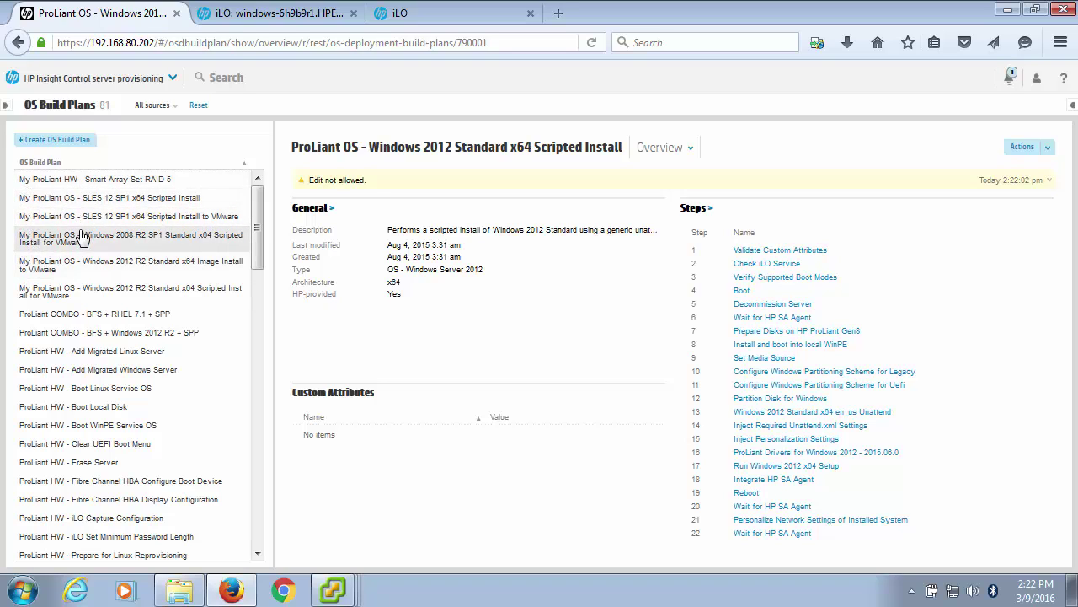
Select the 'Windows 2012 R2 Standard x64 Scripted Install for VMware' plan and begin editing its steps.
{"action": "left_click", "coordinate": [110, 270]}
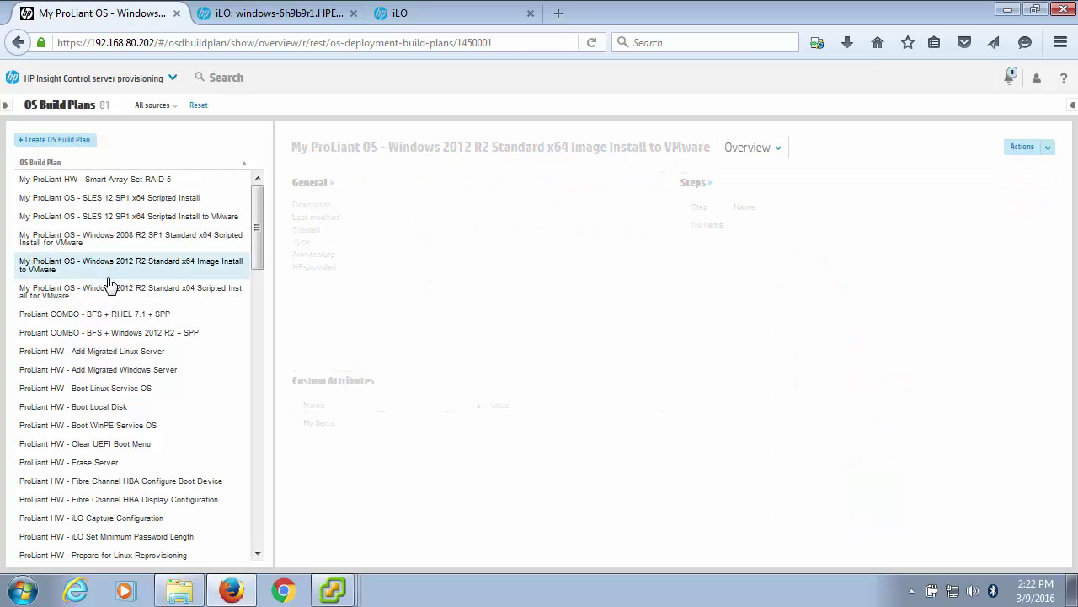
{"action": "left_click", "coordinate": [111, 297]}
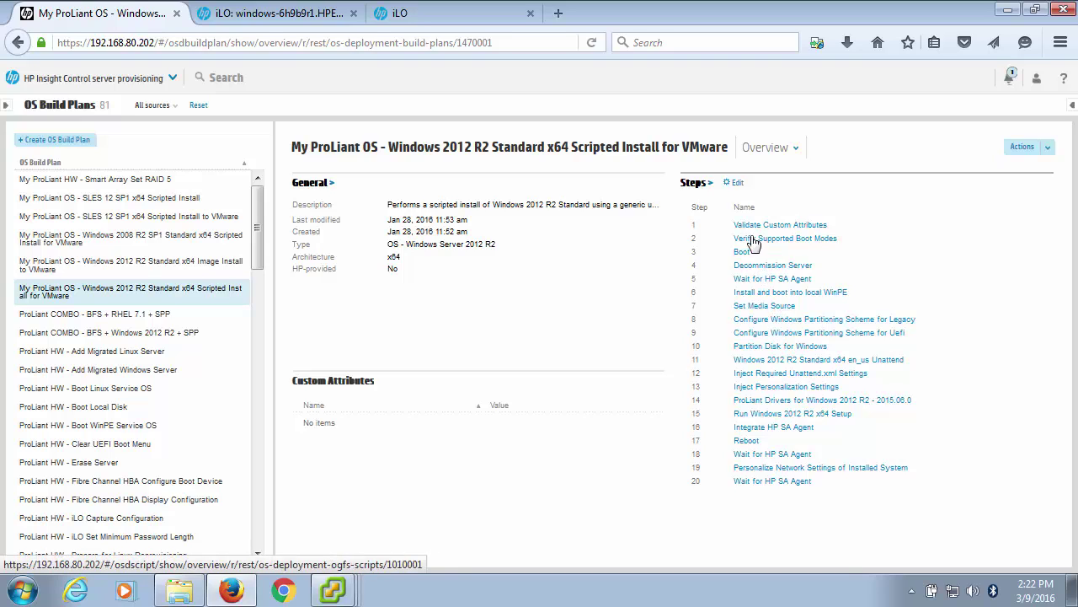
{"action": "left_click", "coordinate": [739, 186]}
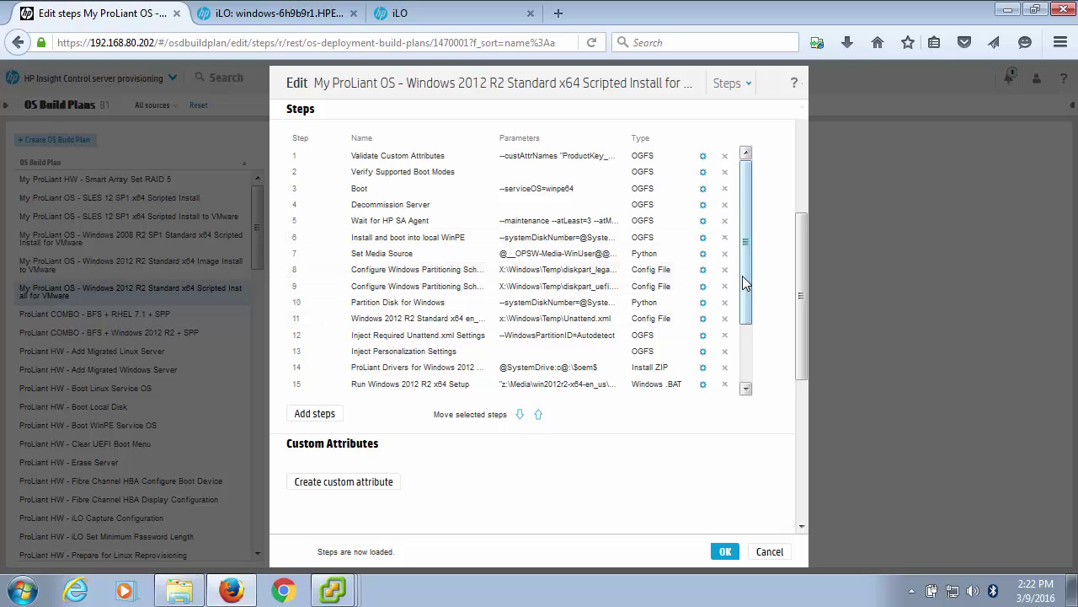
Browse the Add Step options (Run script type, script list), then cancel both dialogs unchanged.
{"action": "mouse_move", "coordinate": [742, 275]}
{"action": "left_mouse_down"}
{"action": "mouse_move", "coordinate": [756, 344]}
{"action": "mouse_move", "coordinate": [761, 268]}
{"action": "left_mouse_up"}
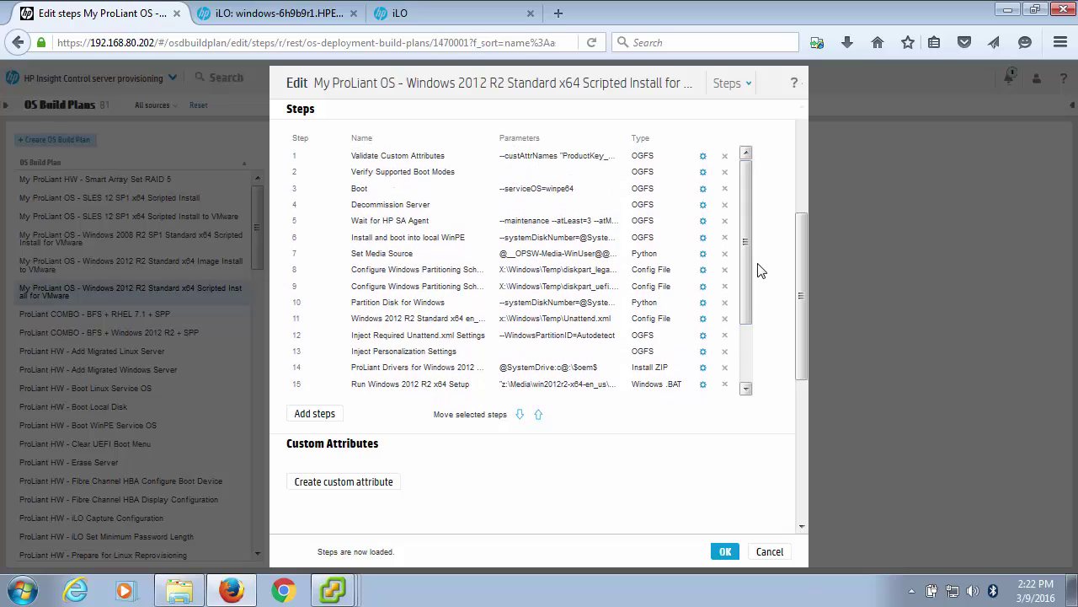
{"action": "left_click", "coordinate": [331, 420]}
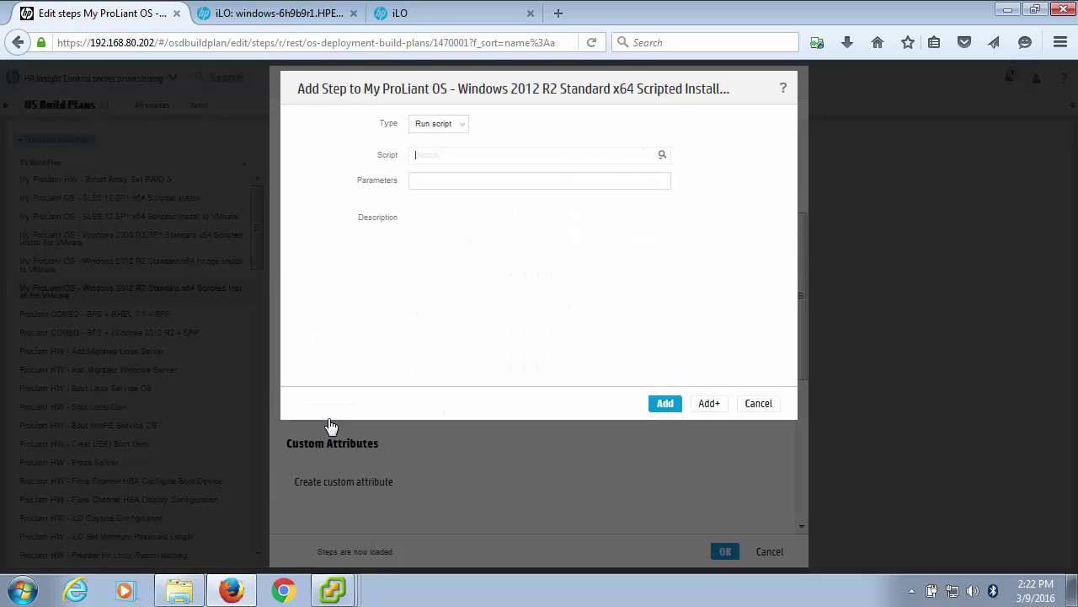
{"action": "left_click", "coordinate": [461, 129]}
{"action": "left_click", "coordinate": [461, 127]}
{"action": "left_click", "coordinate": [663, 157]}
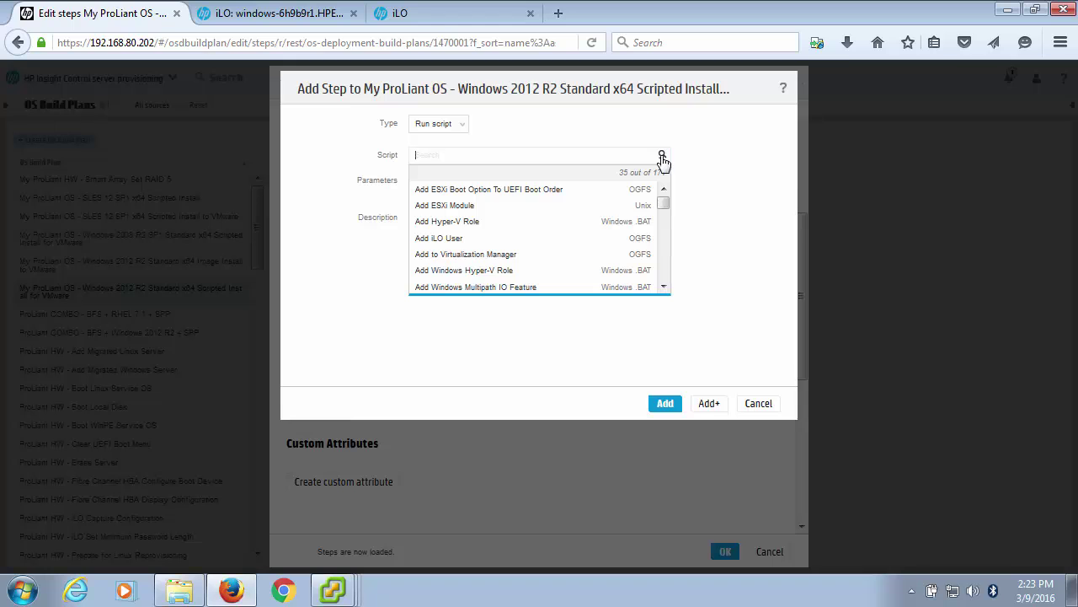
{"action": "left_click", "coordinate": [663, 157]}
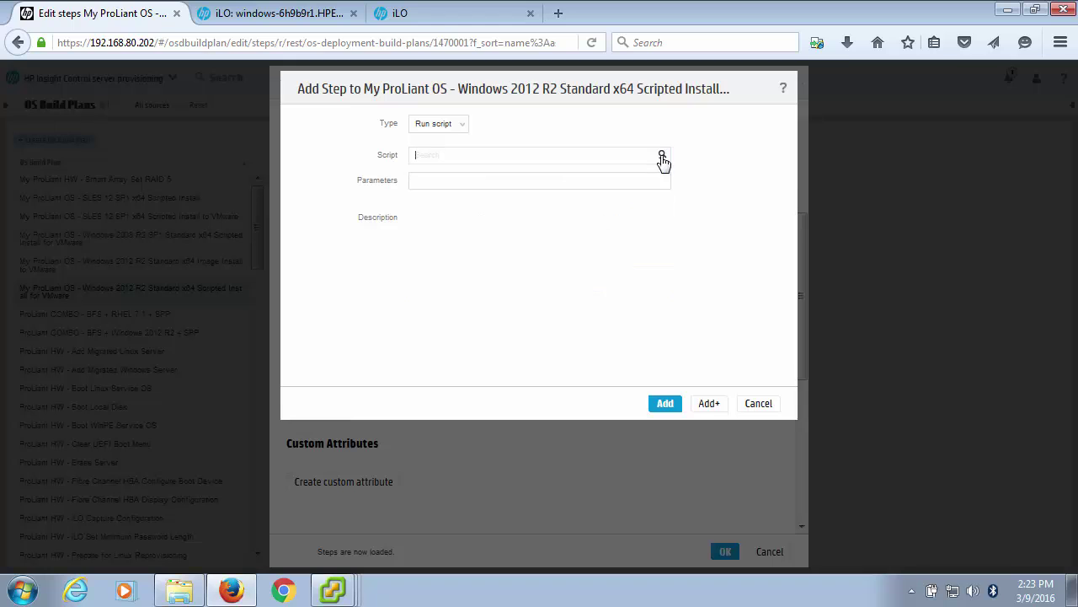
{"action": "left_click", "coordinate": [757, 403]}
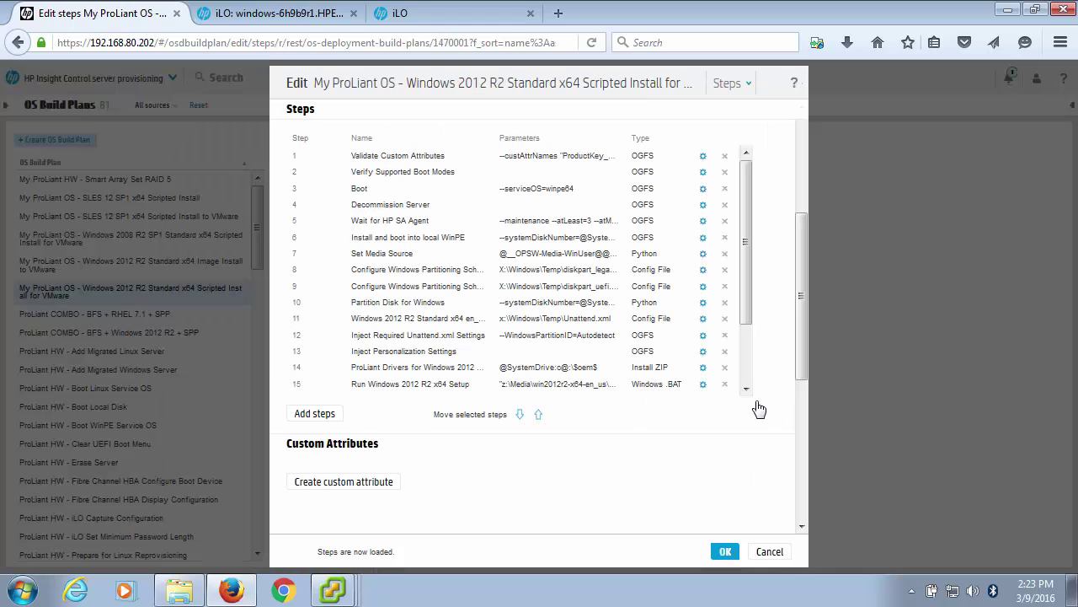
{"action": "left_click", "coordinate": [769, 552]}
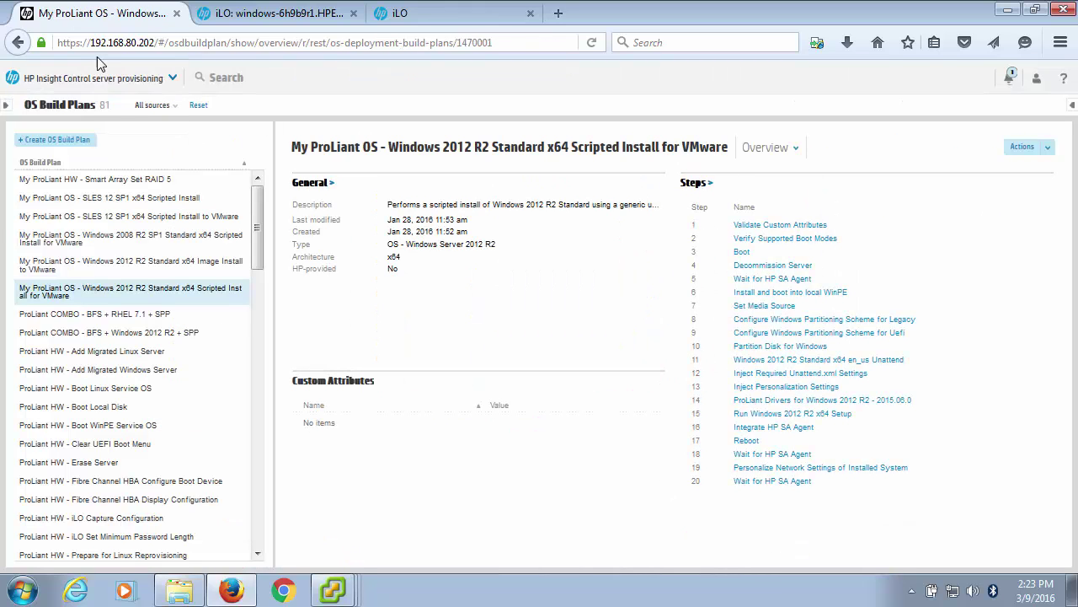
Go to the Scripts library and load more scripts into the list.
{"action": "left_click", "coordinate": [73, 79]}
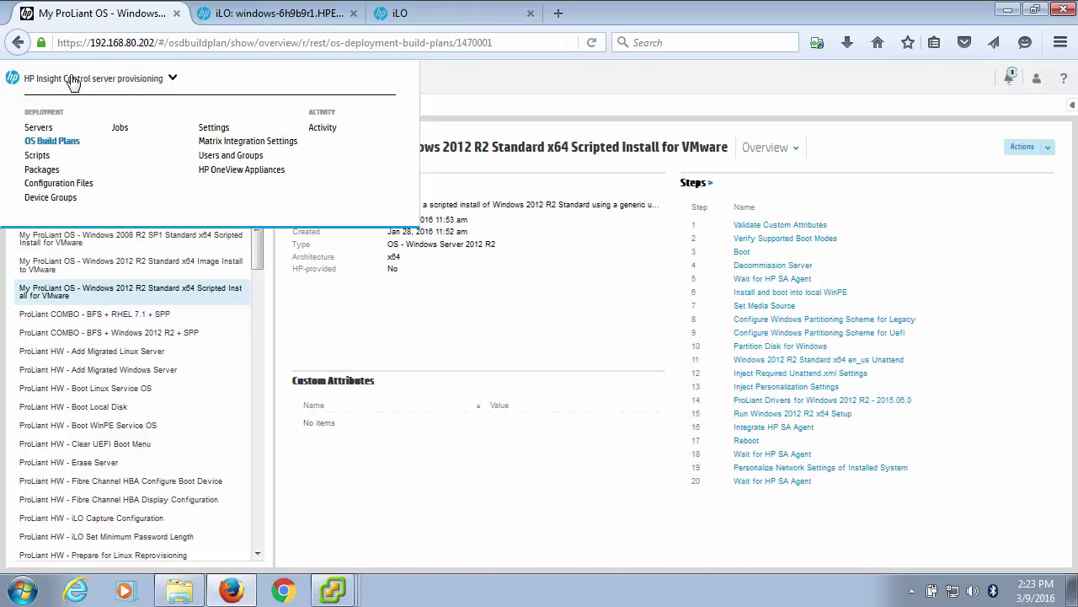
{"action": "left_click", "coordinate": [35, 156]}
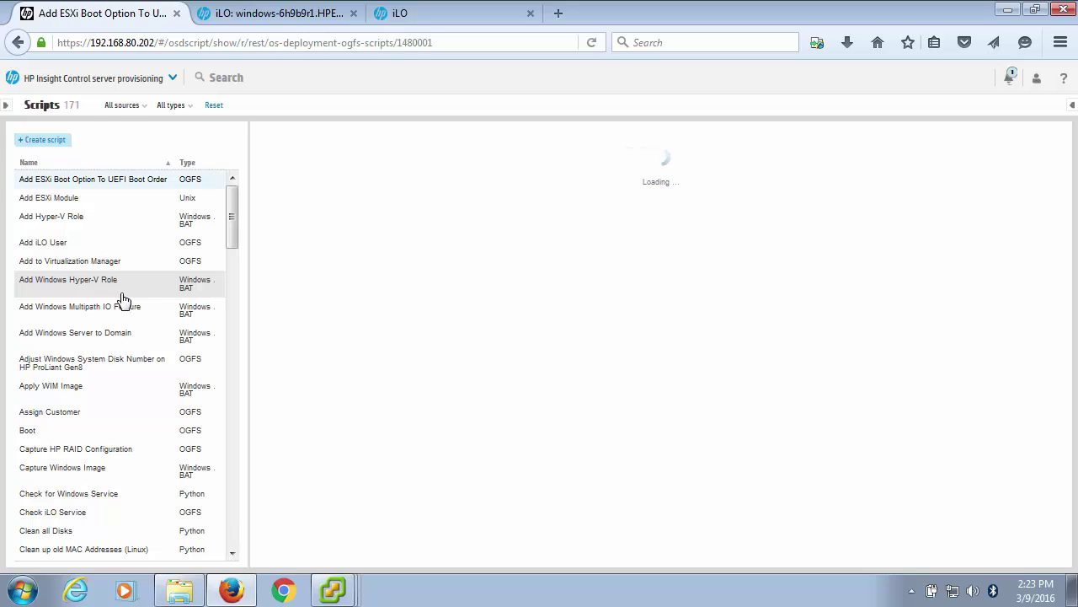
{"action": "left_click_drag", "start_coordinate": [233, 220], "coordinate": [242, 602]}
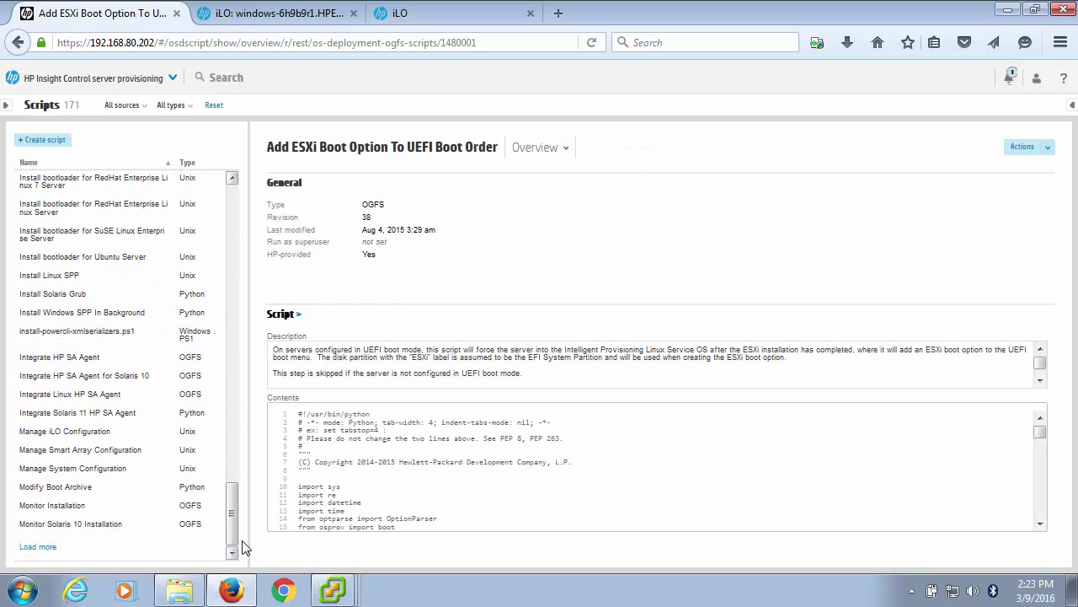
{"action": "left_click", "coordinate": [39, 548]}
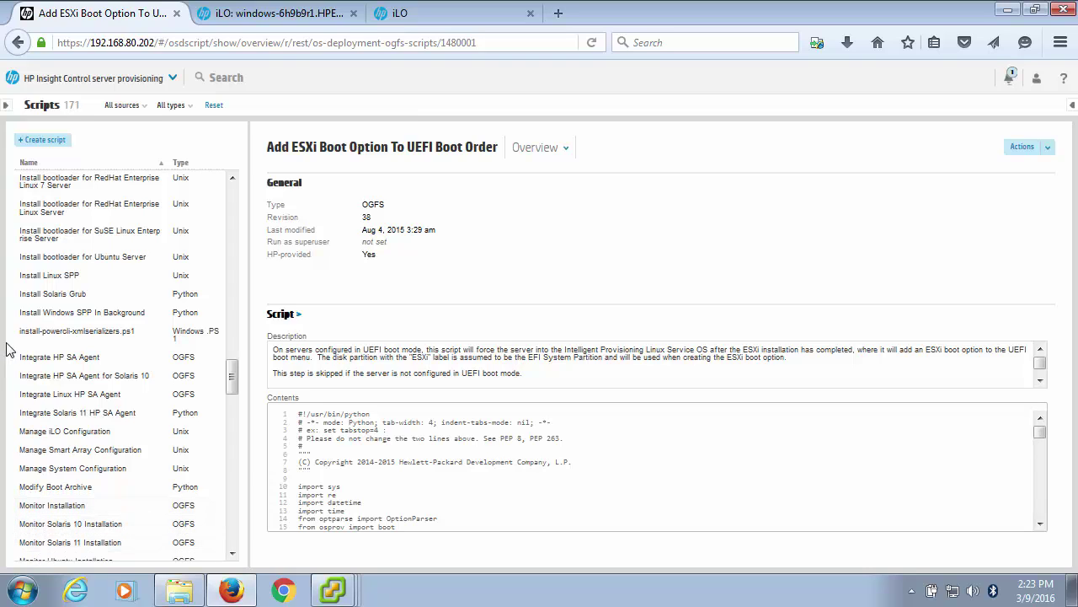
{"action": "left_click_drag", "start_coordinate": [234, 376], "coordinate": [233, 534]}
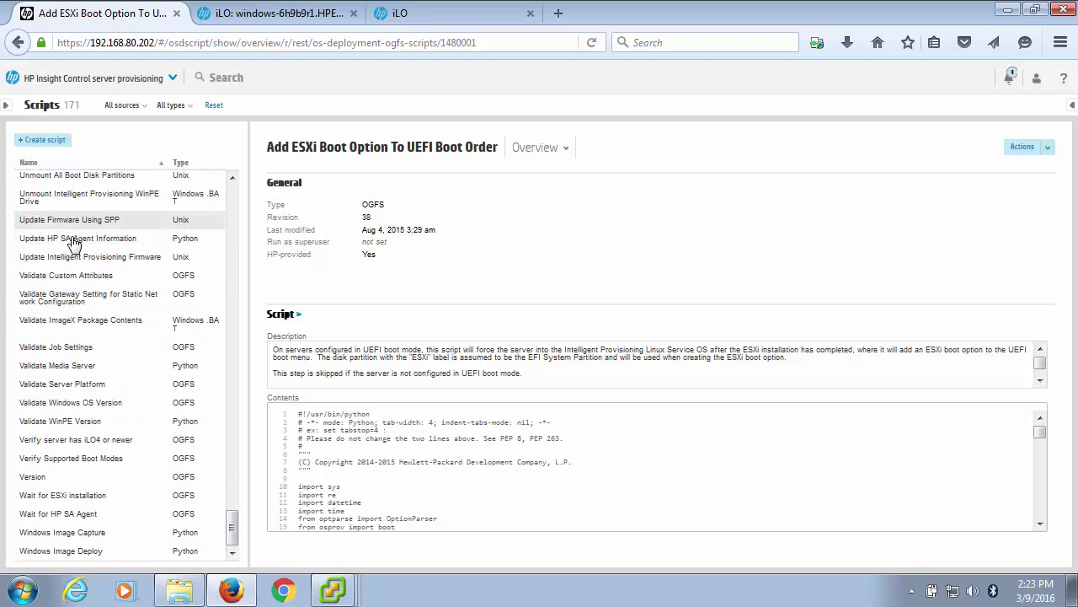
Select the Validate Custom Attributes script and check its Actions menu without choosing anything.
{"action": "left_click", "coordinate": [94, 278]}
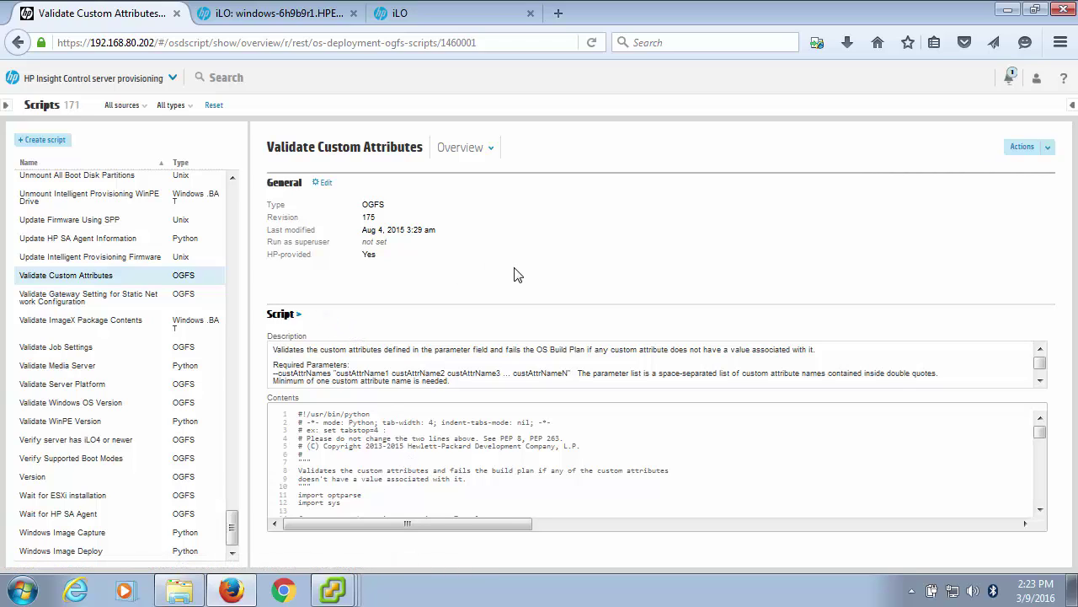
{"action": "left_click", "coordinate": [1035, 148]}
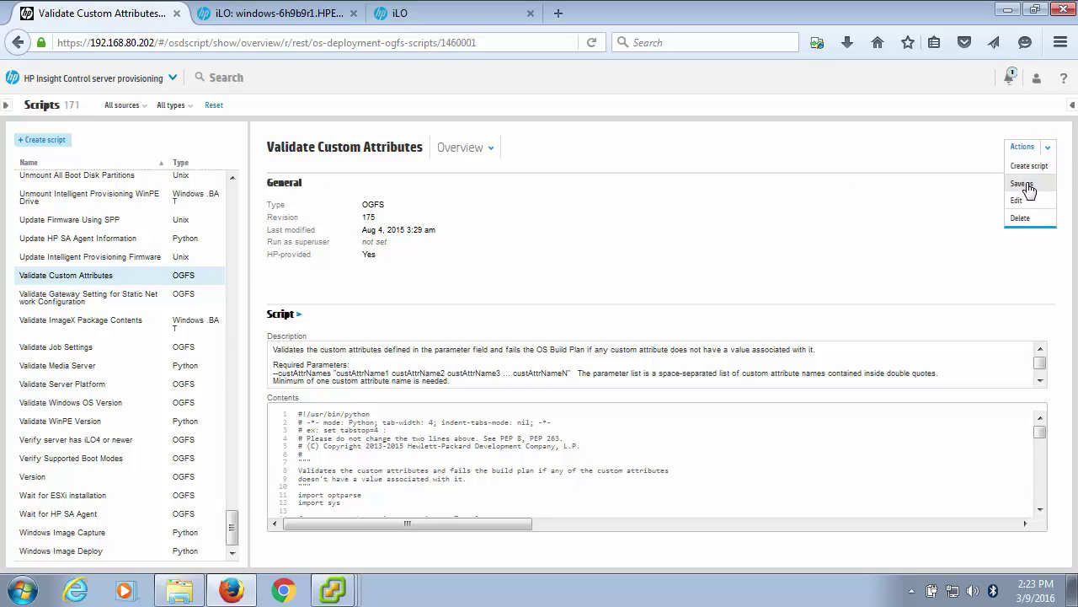
{"action": "left_click", "coordinate": [552, 302]}
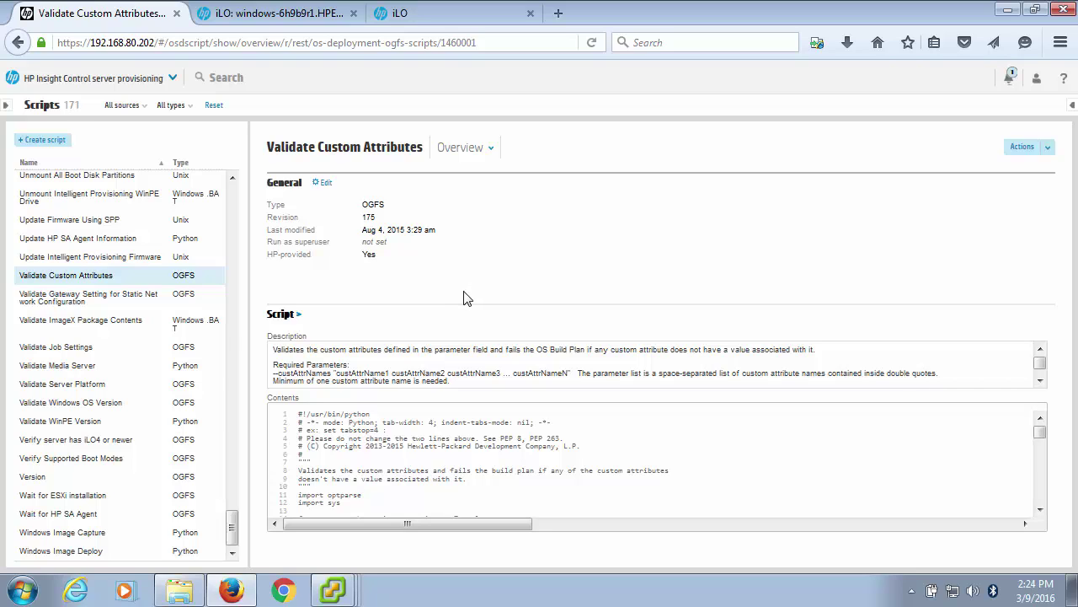
Go to the Servers page showing MXQ22406FL and bring up the vSphere Client windows.
{"action": "left_click", "coordinate": [131, 77]}
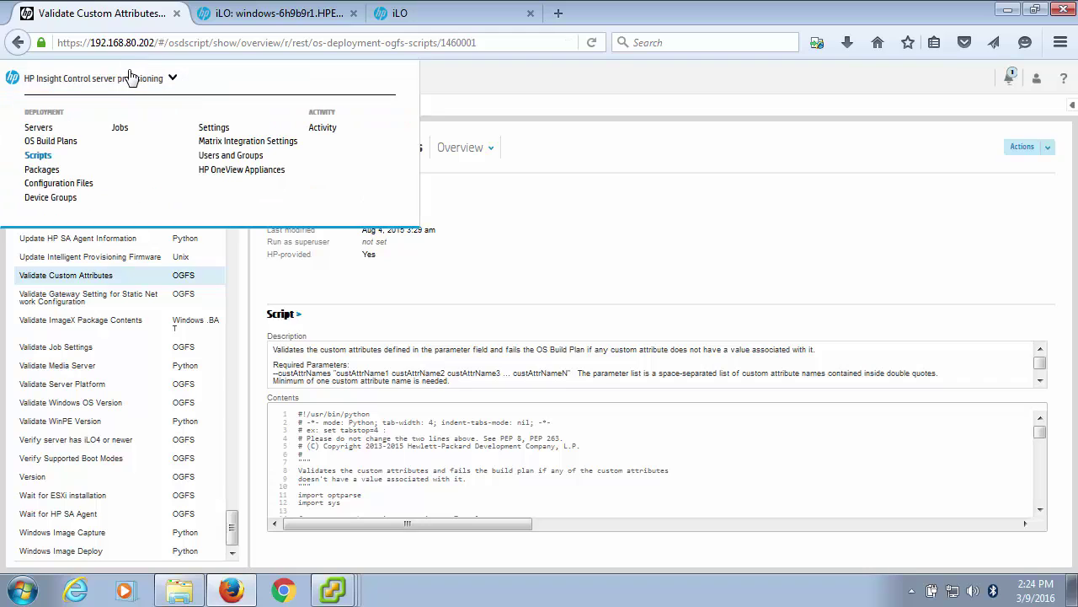
{"action": "left_click", "coordinate": [39, 127]}
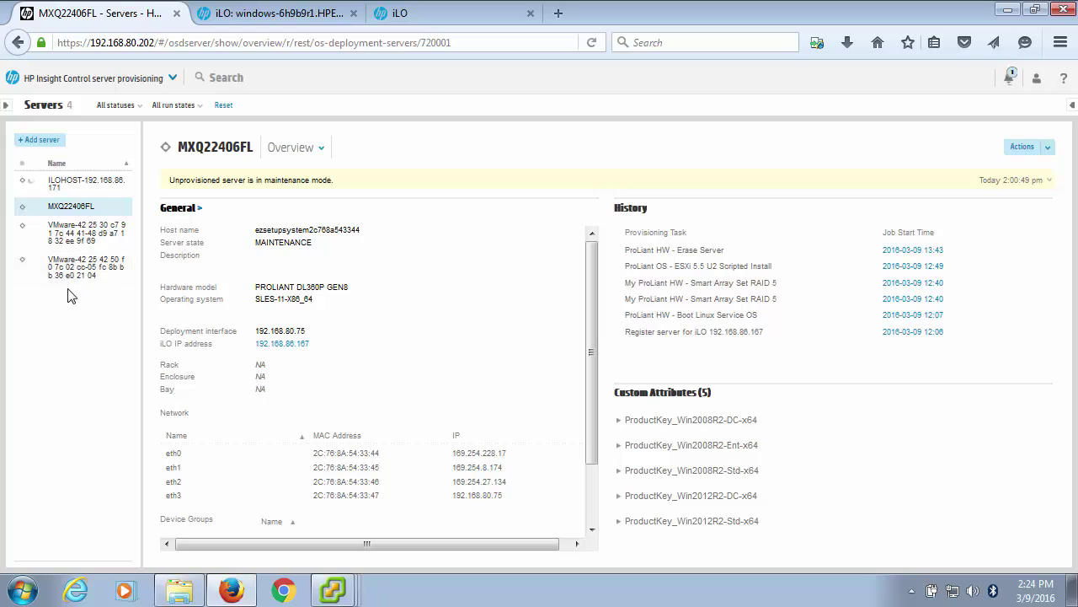
{"action": "left_click", "coordinate": [326, 593]}
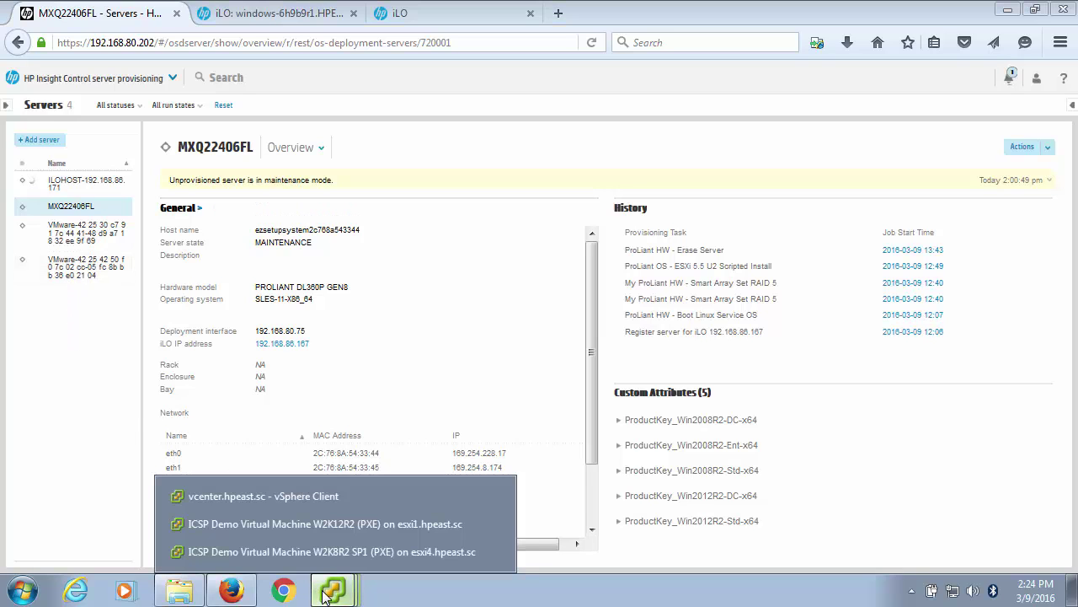
{"action": "left_click", "coordinate": [327, 524]}
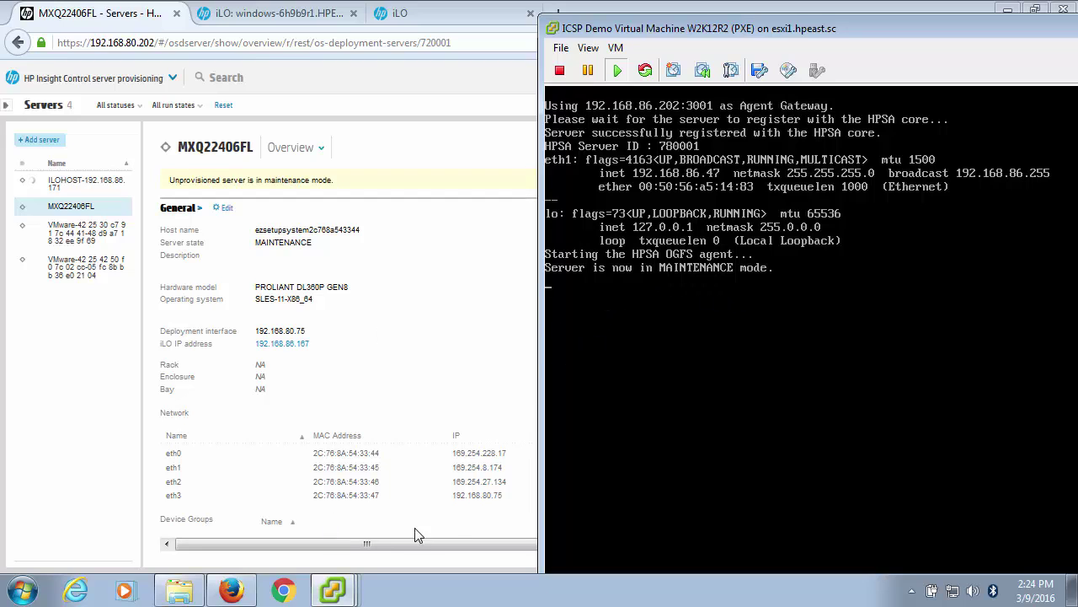
{"action": "left_click", "coordinate": [332, 581]}
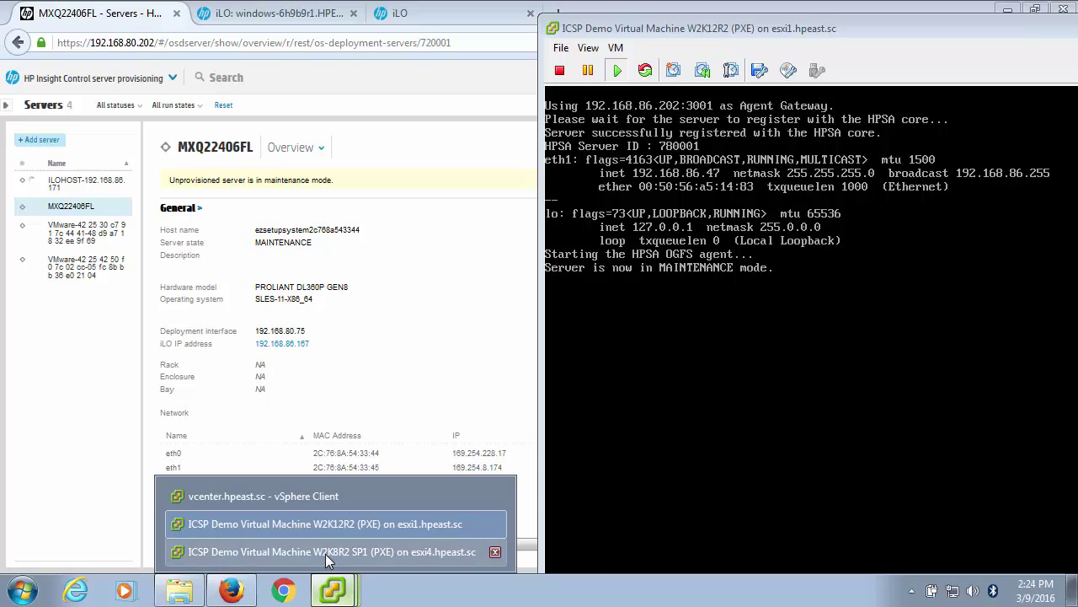
{"action": "left_click", "coordinate": [325, 553]}
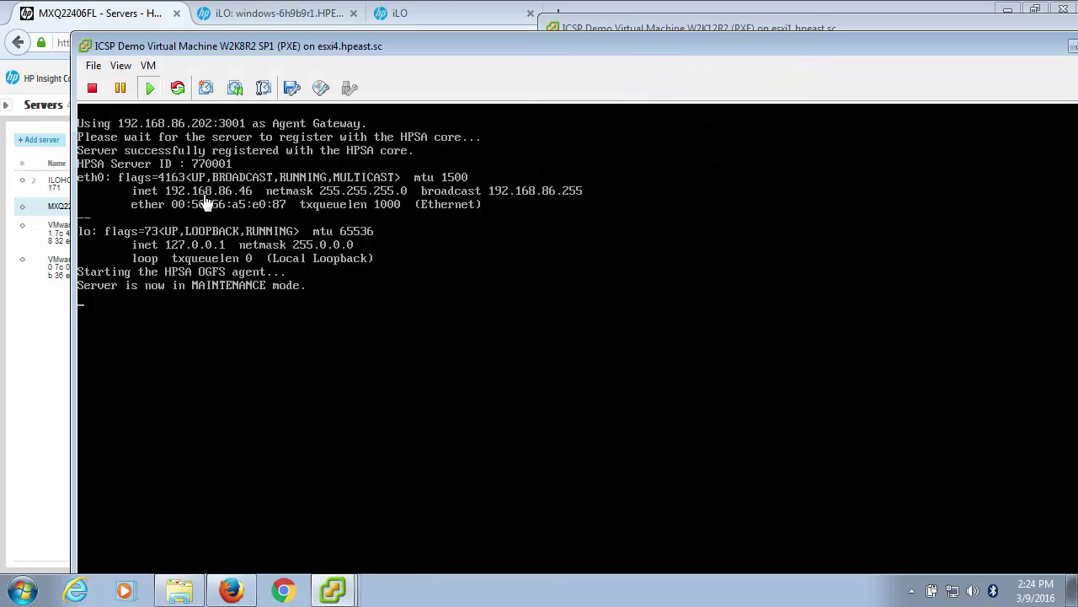
{"action": "left_click", "coordinate": [24, 362]}
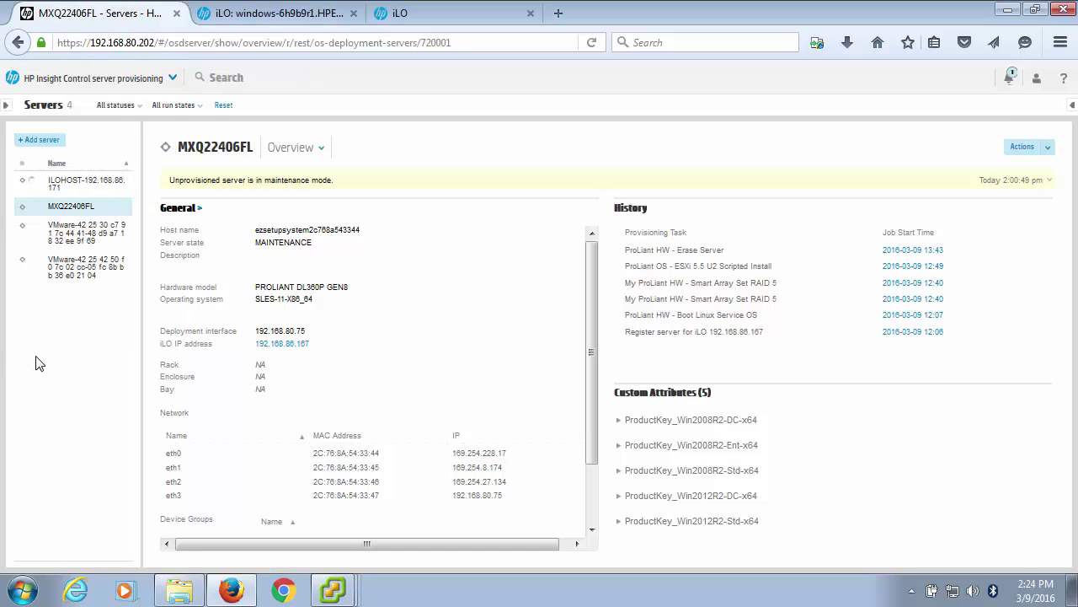
Select the first VMware virtual server and start a Run OS Build Plans job on it.
{"action": "left_click", "coordinate": [85, 236]}
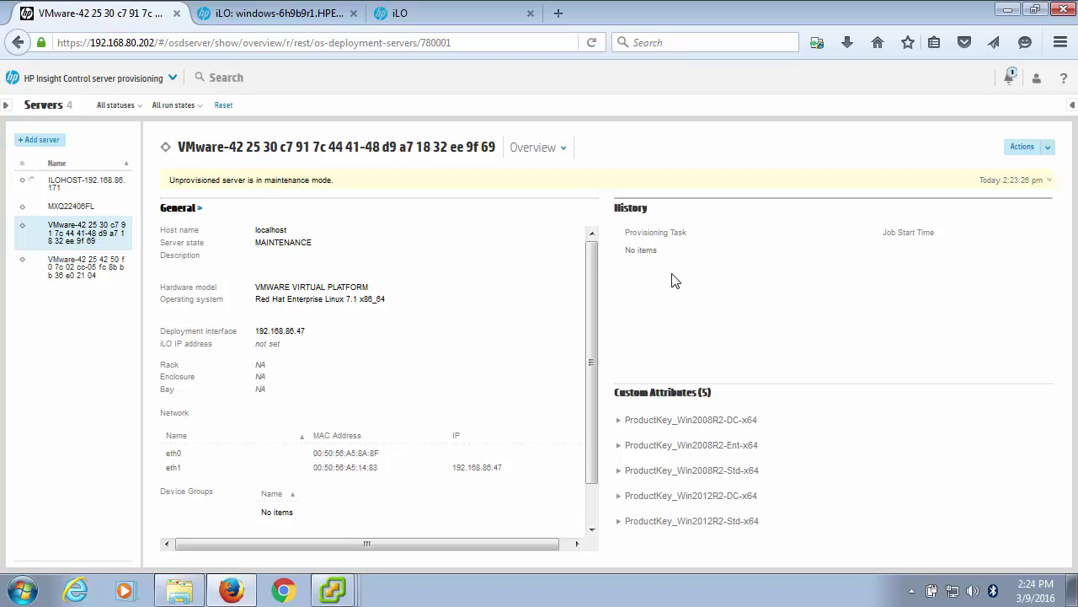
{"action": "left_click", "coordinate": [1044, 151]}
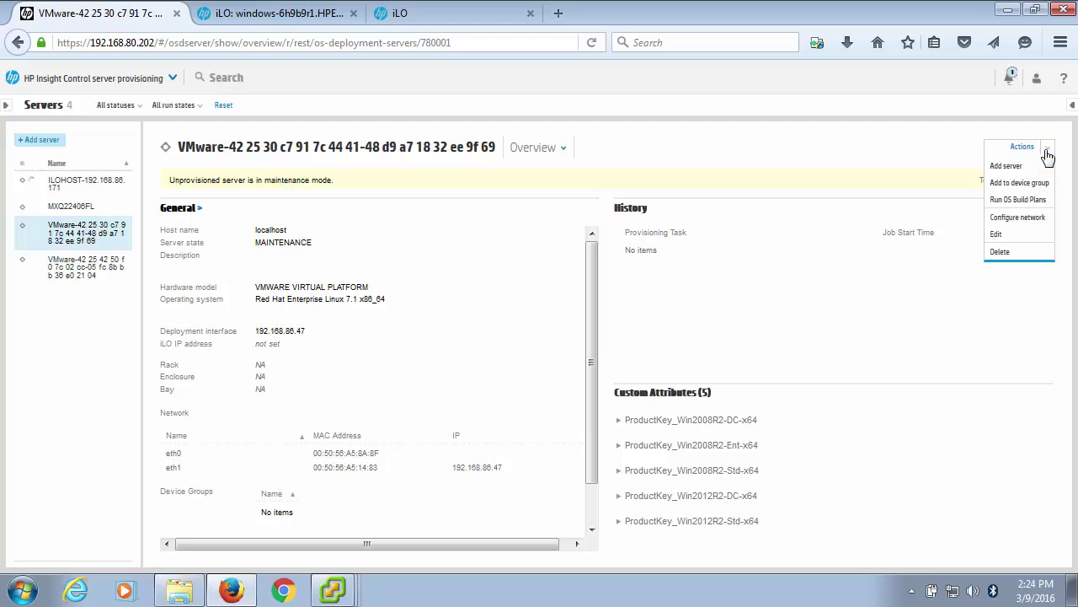
{"action": "left_click", "coordinate": [1011, 200]}
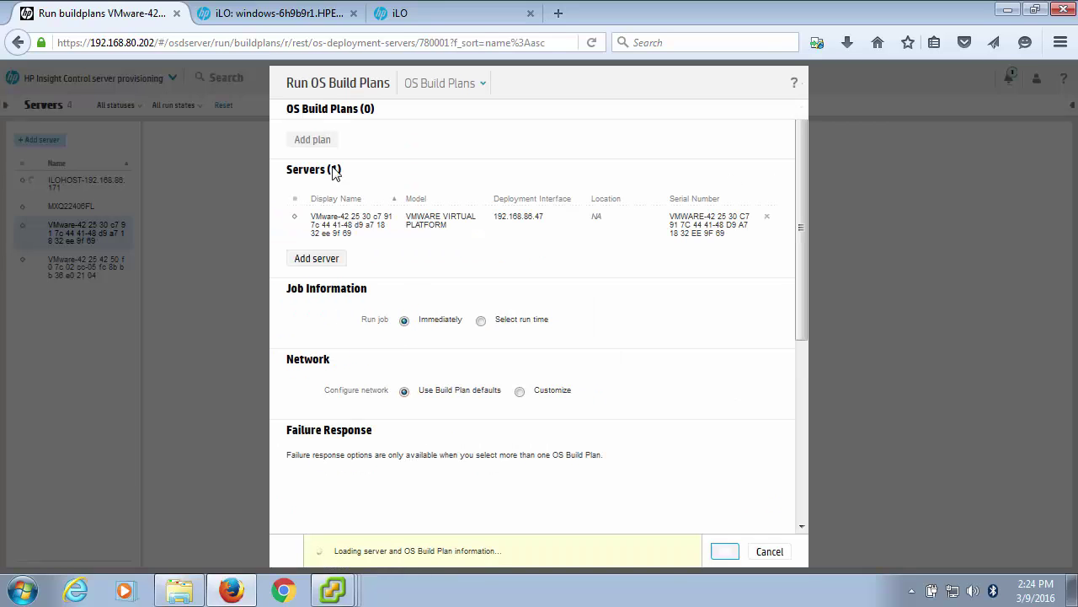
Add the 'My ProLiant OS - Windows 2012 R2 Standard x64 Scripted Install for VMware' plan to the job.
{"action": "left_click", "coordinate": [313, 141]}
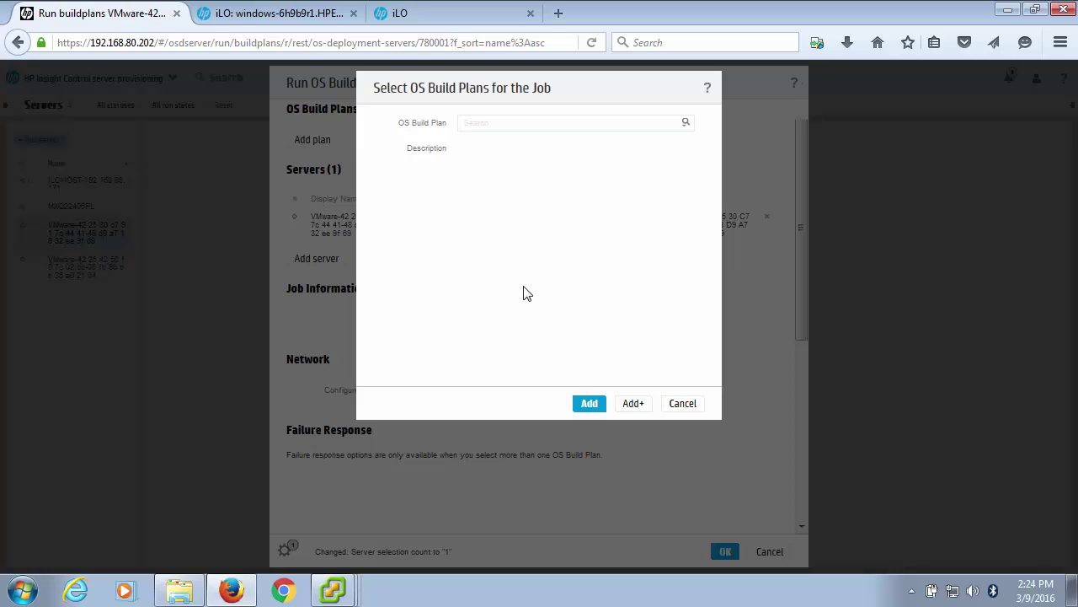
{"action": "left_click", "coordinate": [686, 125]}
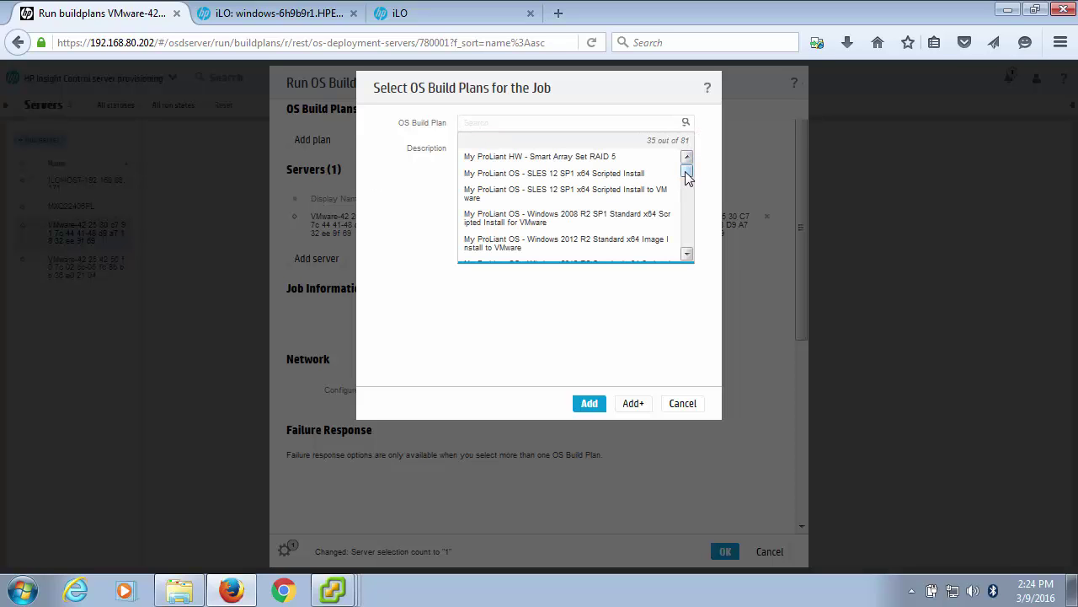
{"action": "left_click_drag", "start_coordinate": [689, 179], "coordinate": [687, 181]}
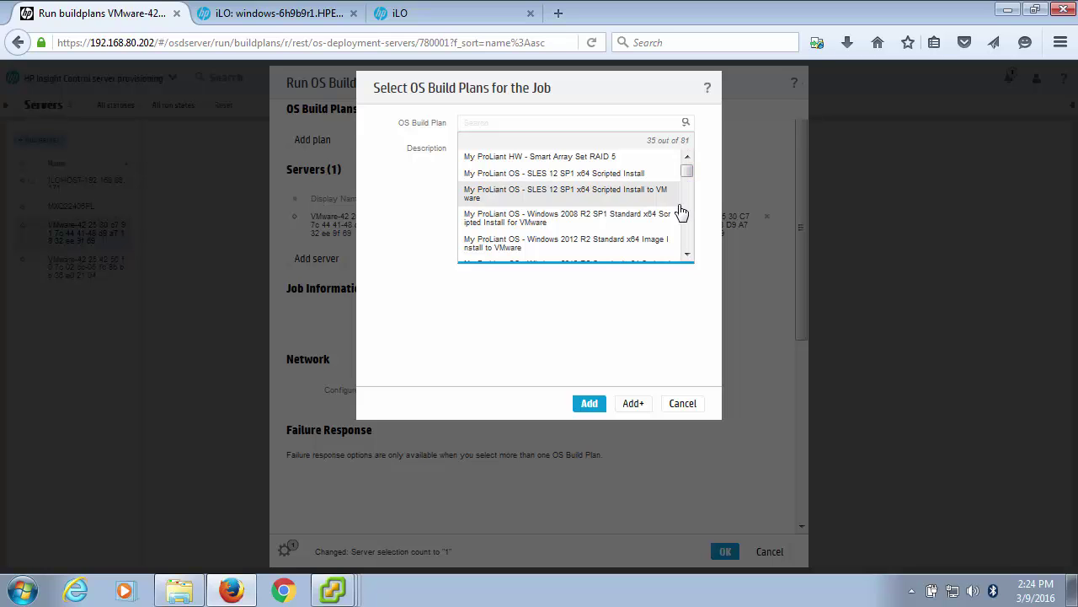
{"action": "left_click", "coordinate": [688, 256]}
{"action": "left_click", "coordinate": [688, 256]}
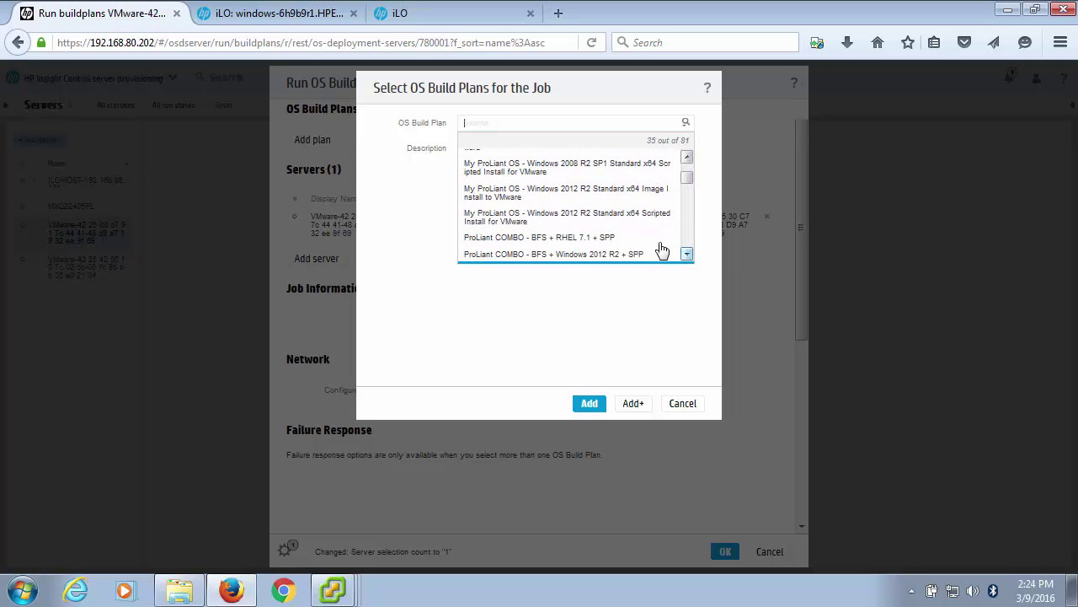
{"action": "left_click", "coordinate": [558, 226]}
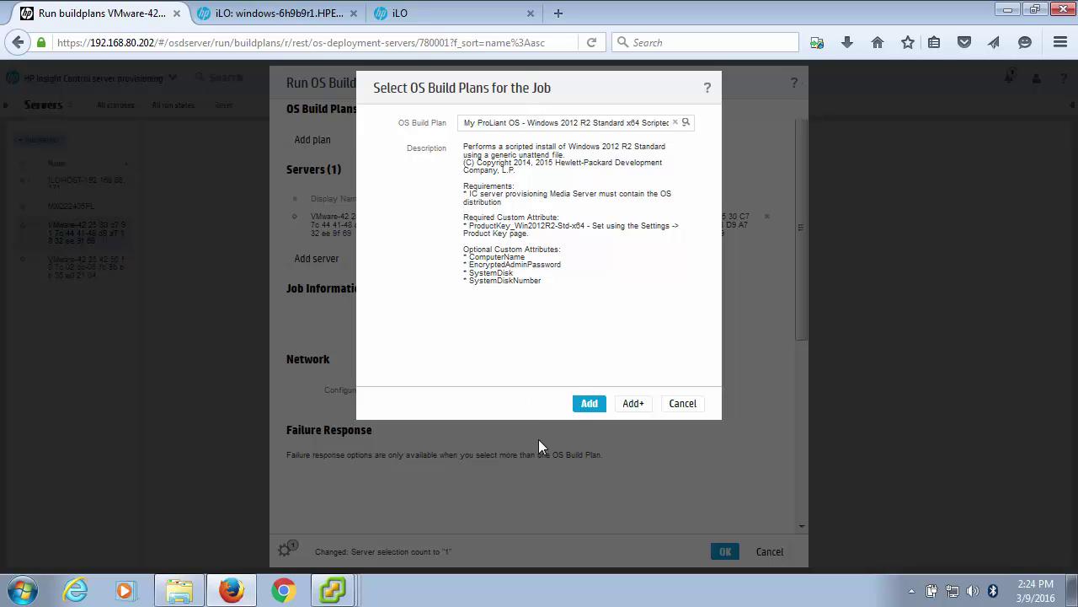
{"action": "left_click", "coordinate": [590, 403]}
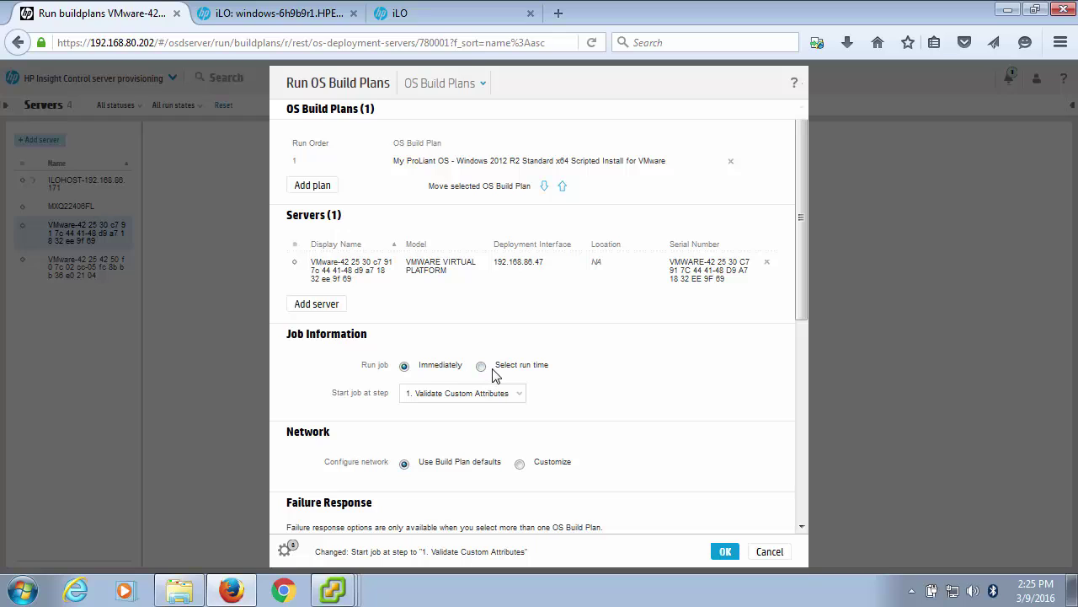
Try a 05:35, March 23 run time, then set the job back to run immediately.
{"action": "left_click", "coordinate": [482, 367]}
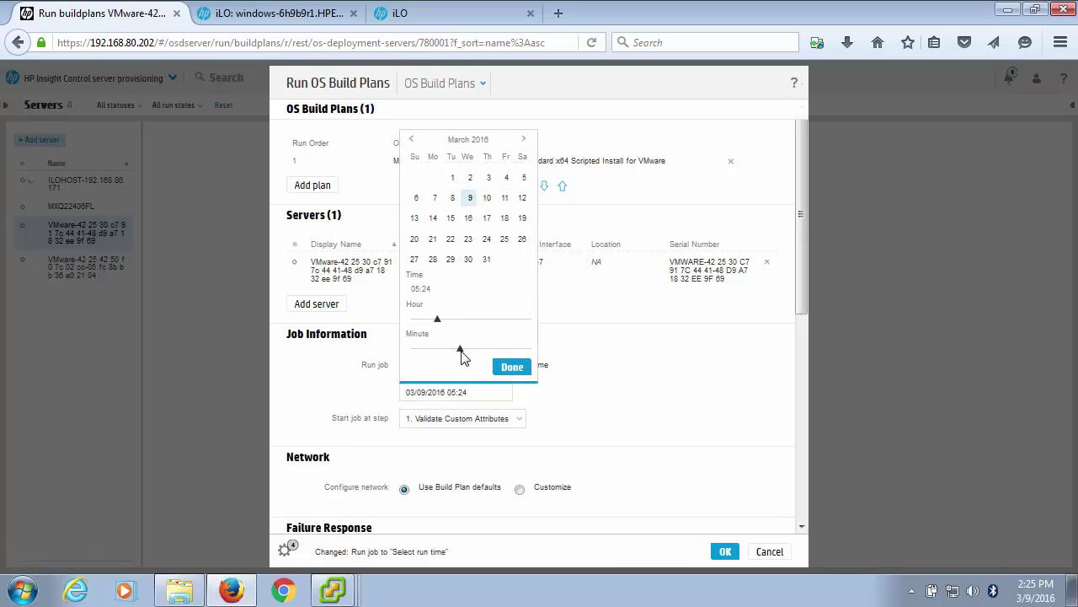
{"action": "left_click_drag", "start_coordinate": [460, 347], "coordinate": [482, 348]}
{"action": "left_click", "coordinate": [468, 240]}
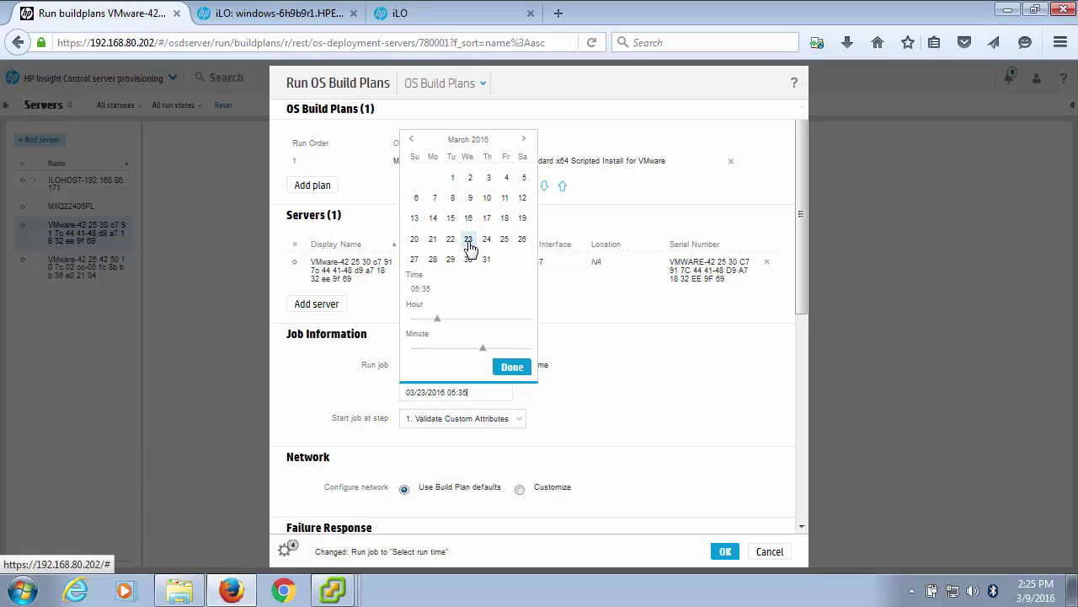
{"action": "left_click", "coordinate": [510, 371]}
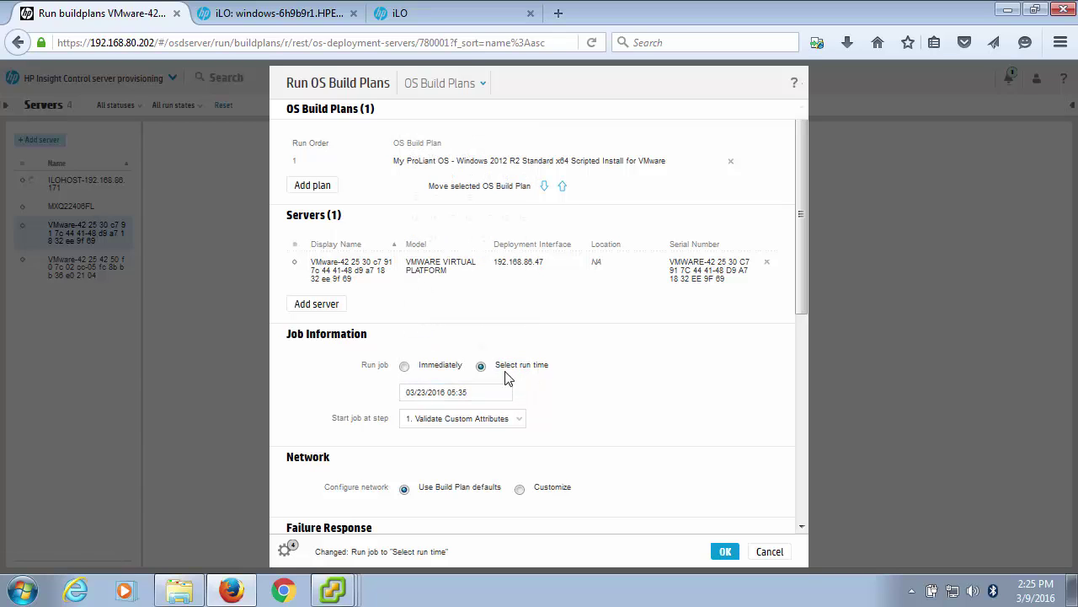
{"action": "left_click", "coordinate": [405, 367]}
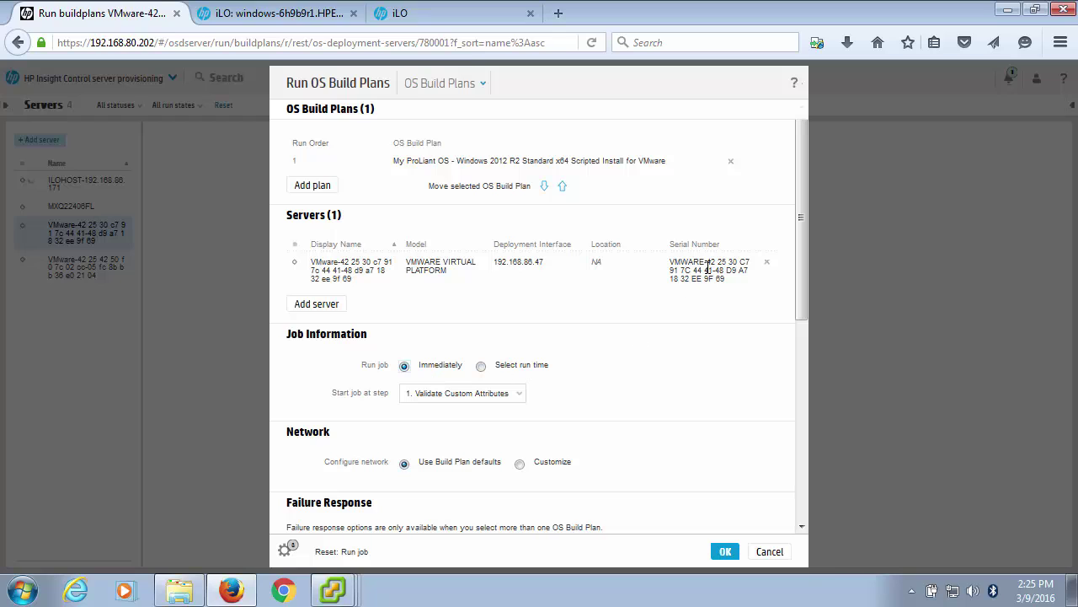
{"action": "left_click_drag", "start_coordinate": [801, 226], "coordinate": [800, 310]}
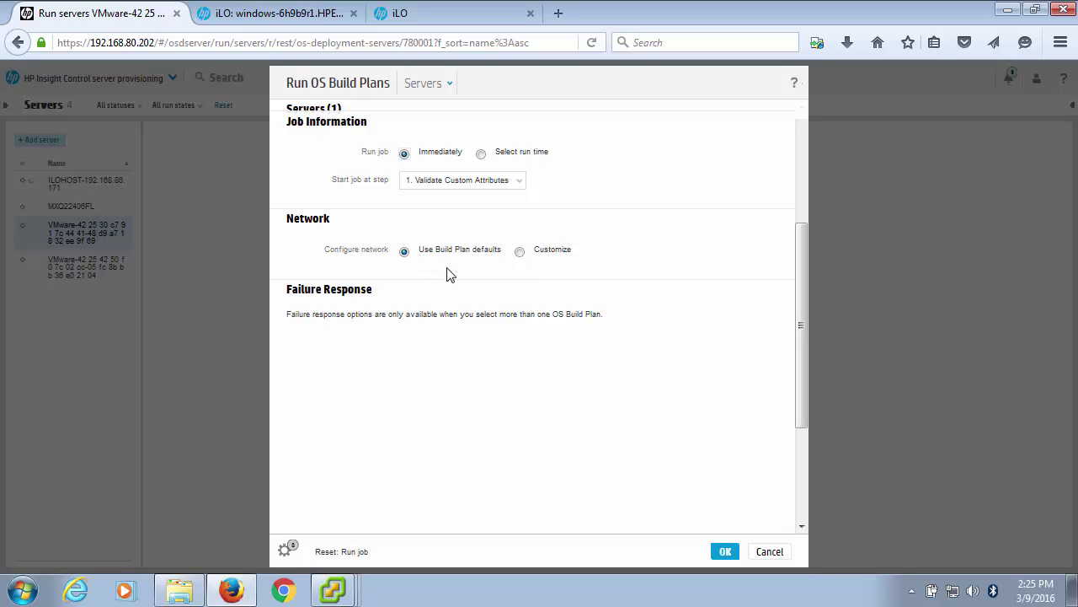
Keep the default network settings and confirm running the Windows 2012 R2 for VMware job.
{"action": "left_click", "coordinate": [521, 253]}
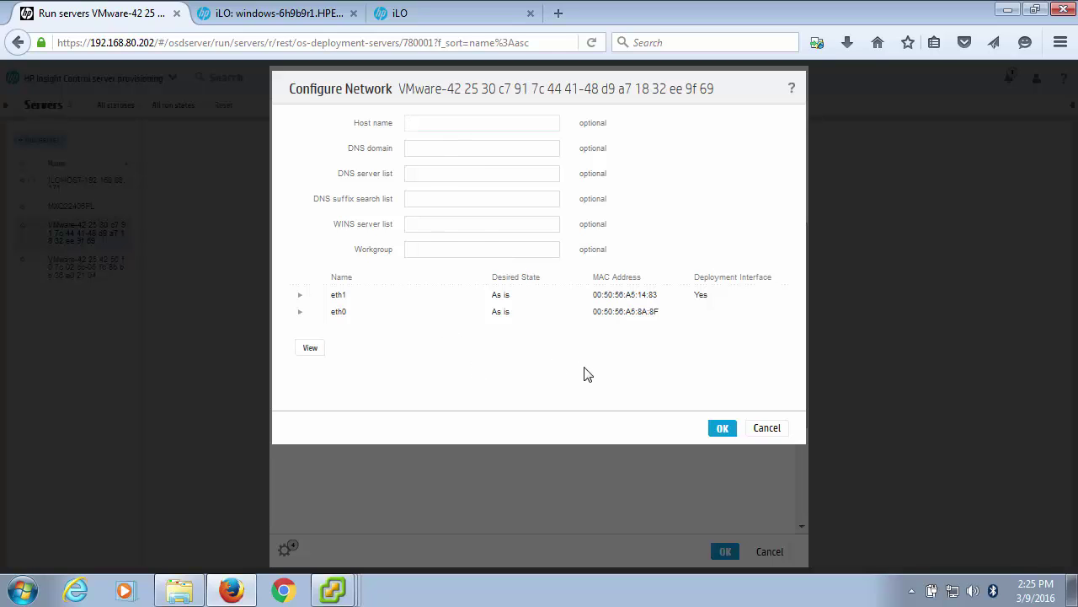
{"action": "left_click", "coordinate": [767, 428]}
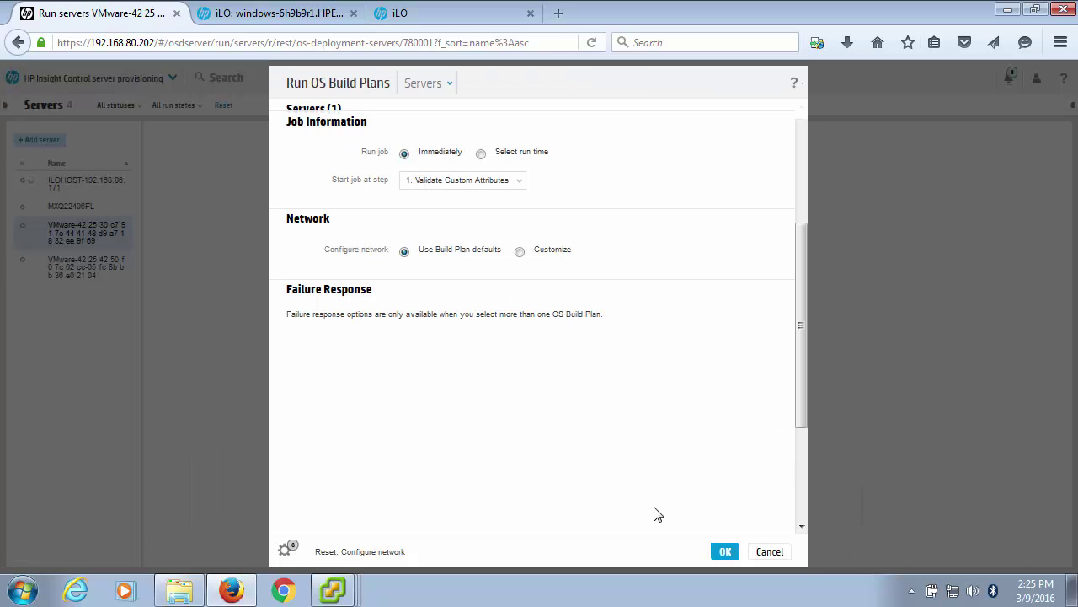
{"action": "left_click", "coordinate": [721, 551]}
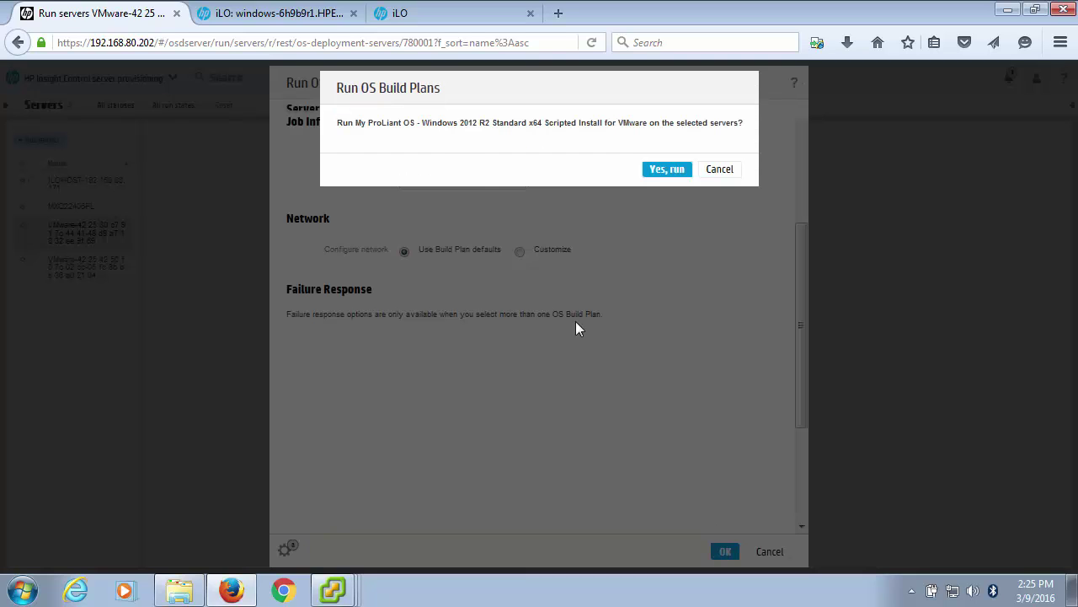
{"action": "left_click", "coordinate": [668, 170]}
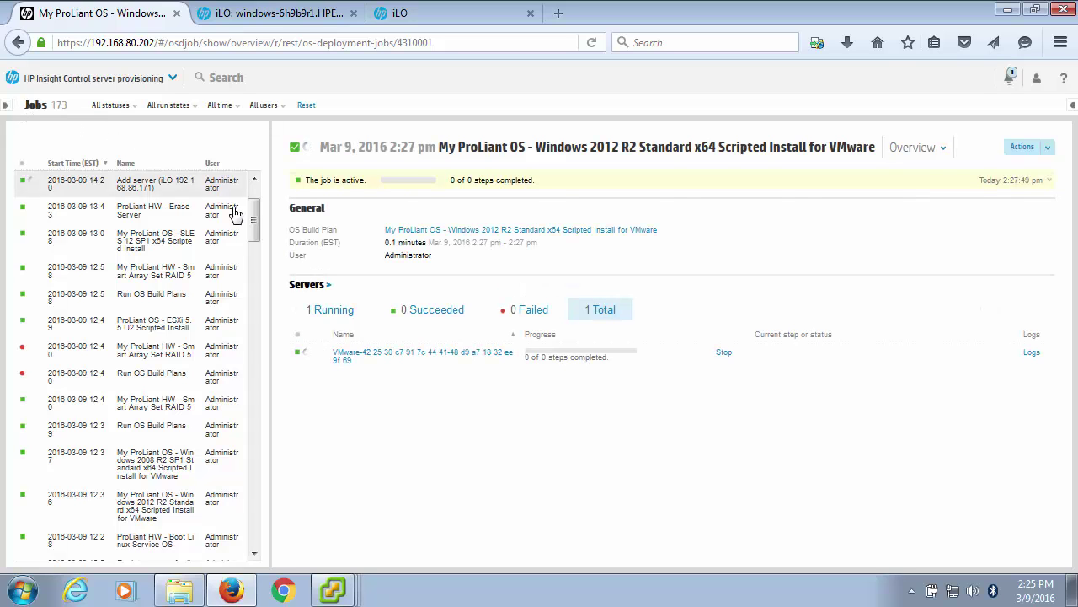
Go to the Servers list and select the second VMware server, VMware-42 25 42 50...
{"action": "scroll", "coordinate": [255, 213], "scroll_direction": "up", "scroll_amount": 2}
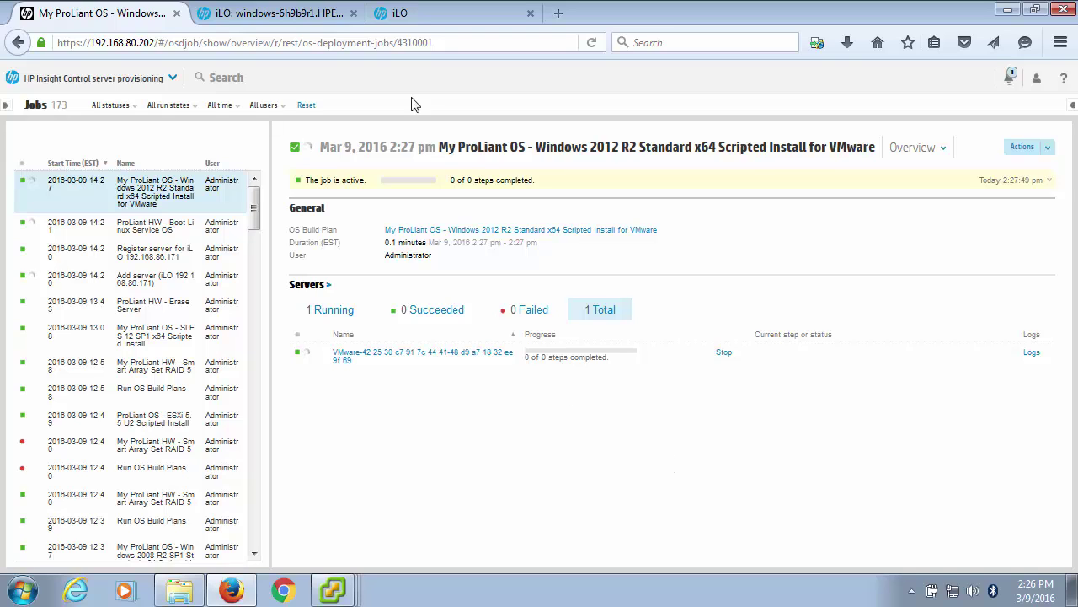
{"action": "left_click", "coordinate": [173, 77]}
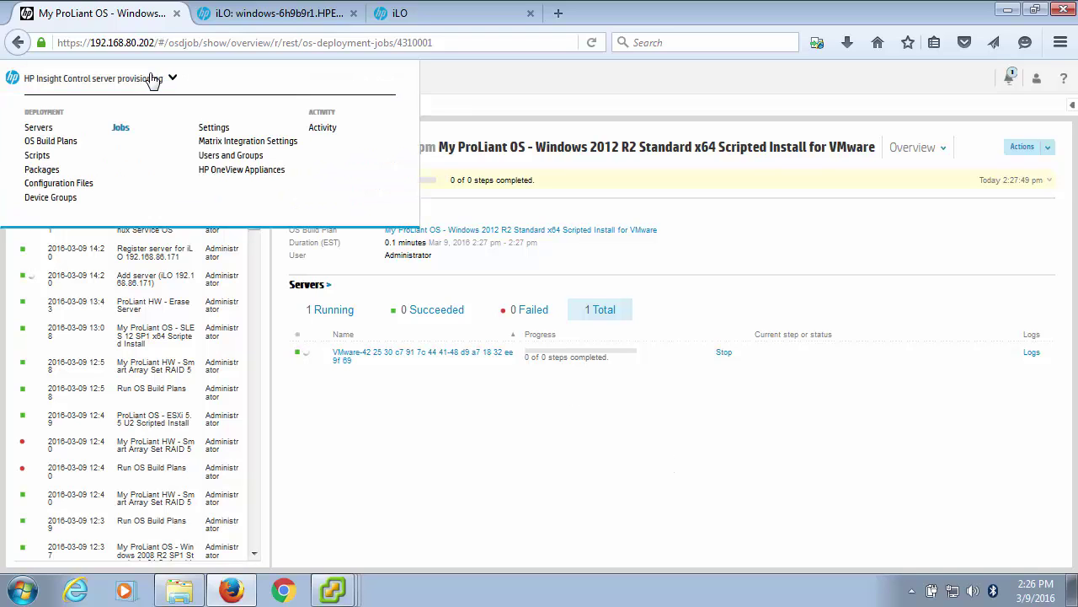
{"action": "left_click", "coordinate": [38, 128]}
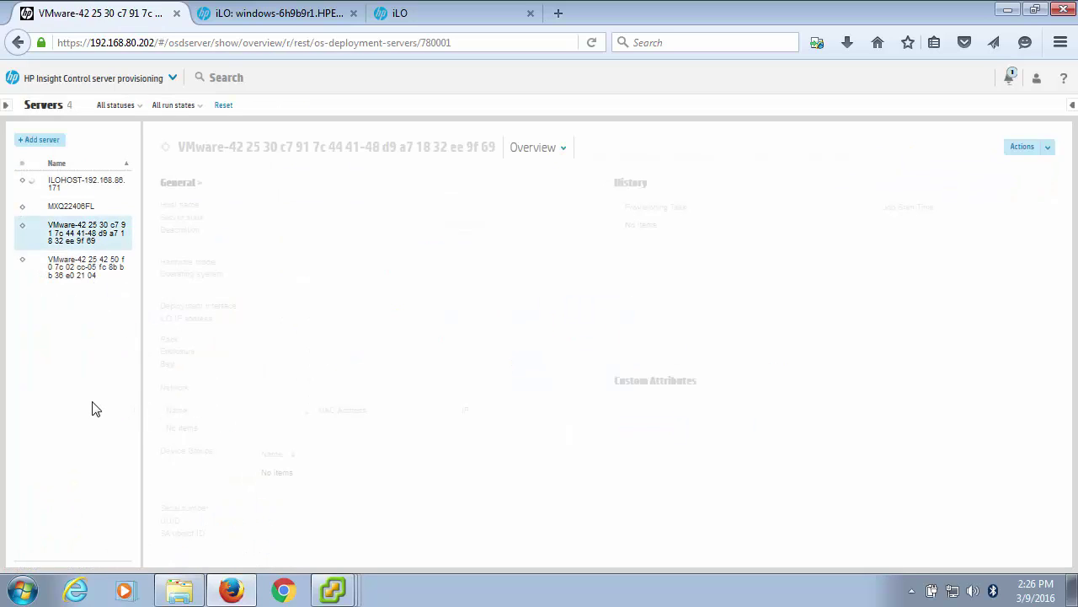
{"action": "left_click", "coordinate": [90, 276]}
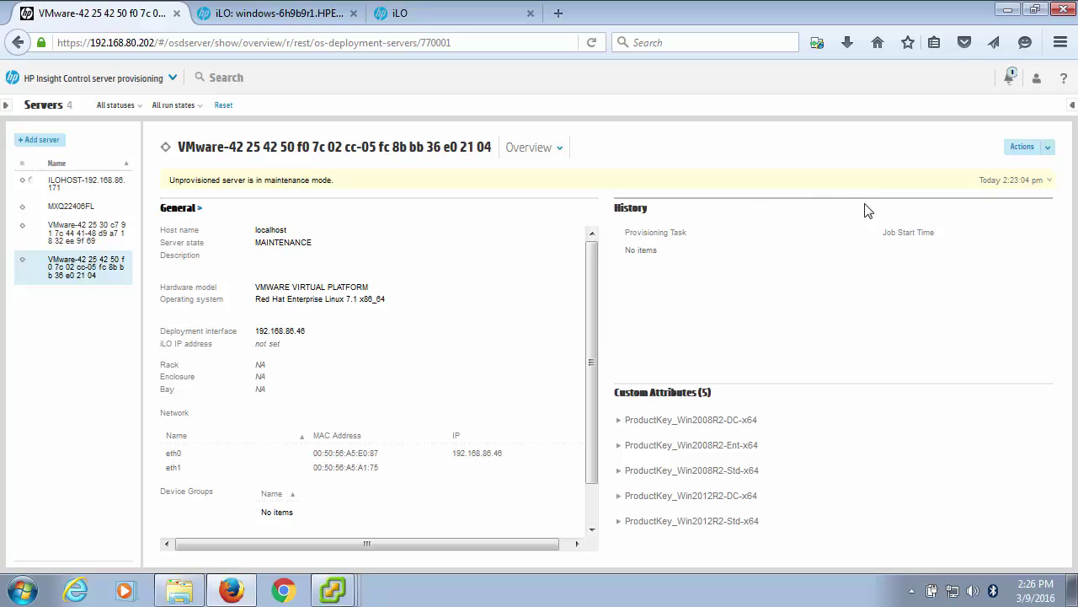
Run the Windows 2008 R2 SP1 Standard x64 Scripted Install for VMware plan on this server.
{"action": "left_click", "coordinate": [1046, 149]}
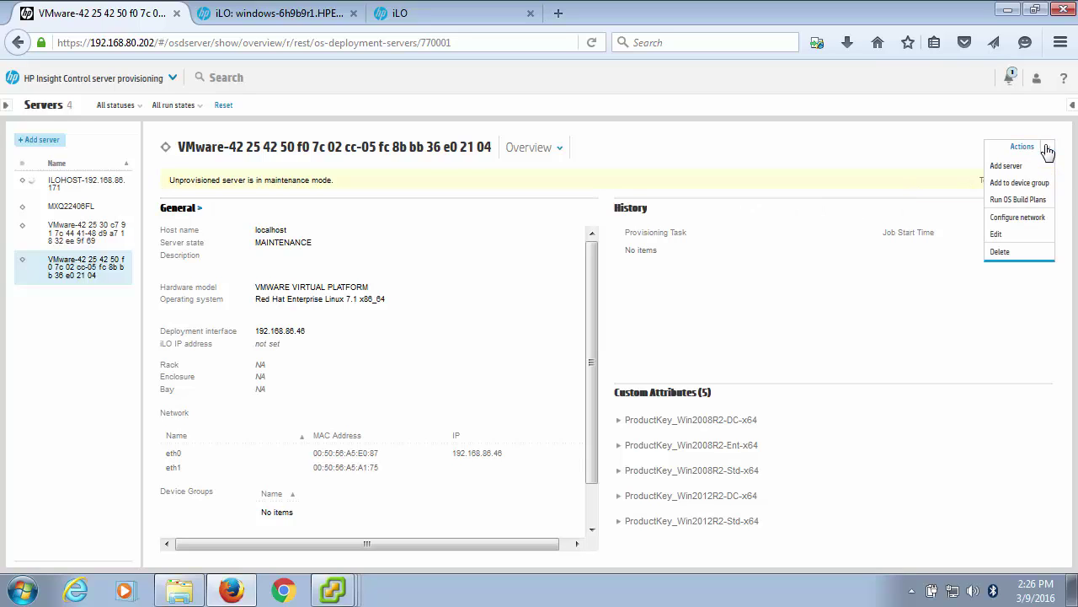
{"action": "left_click", "coordinate": [1015, 201]}
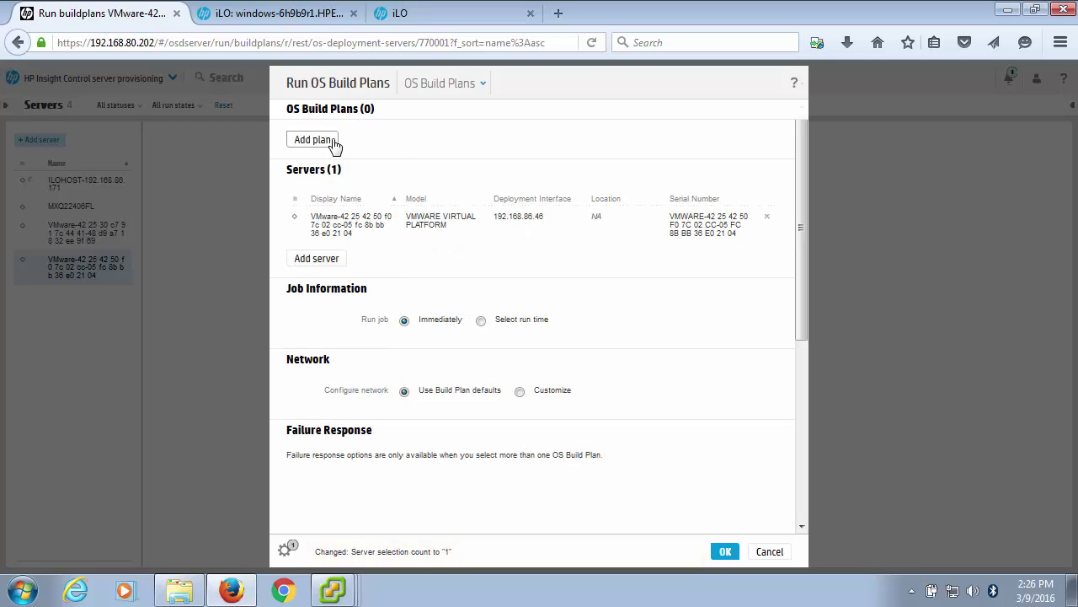
{"action": "left_click", "coordinate": [318, 148]}
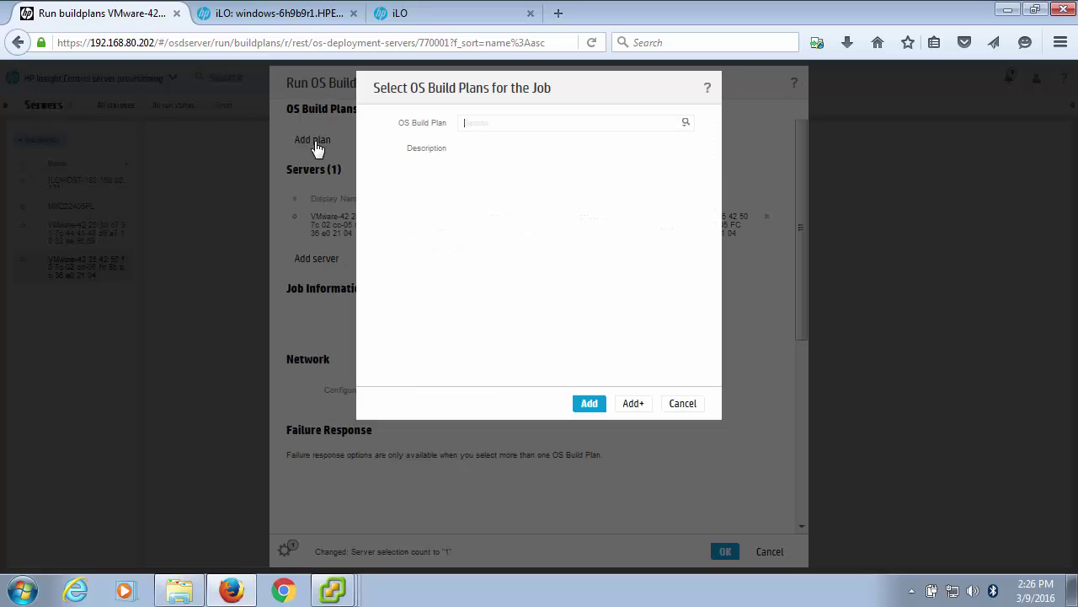
{"action": "left_click", "coordinate": [686, 124]}
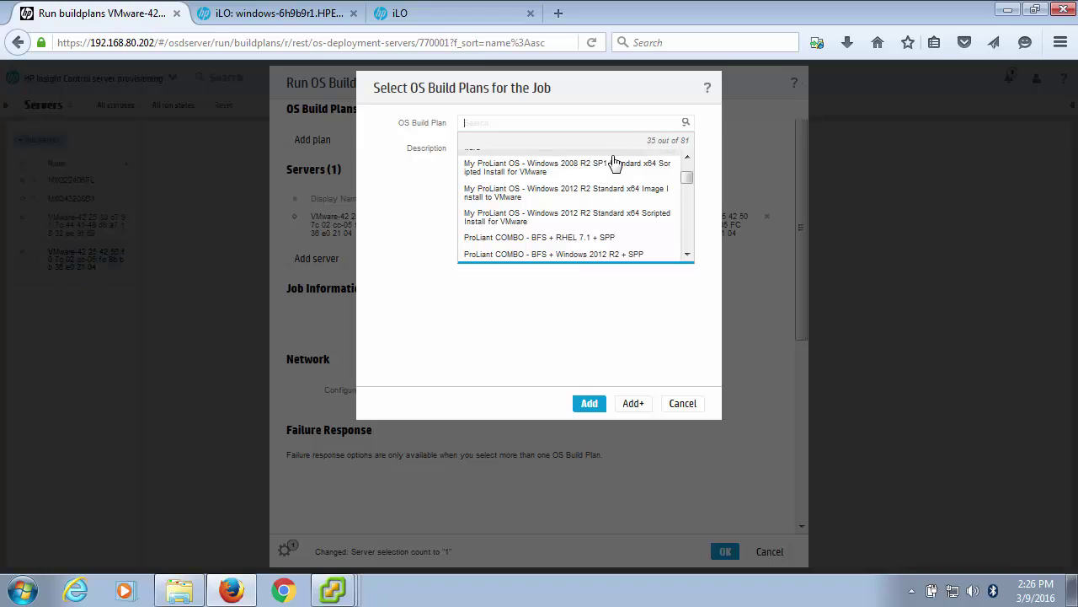
{"action": "left_click", "coordinate": [566, 176]}
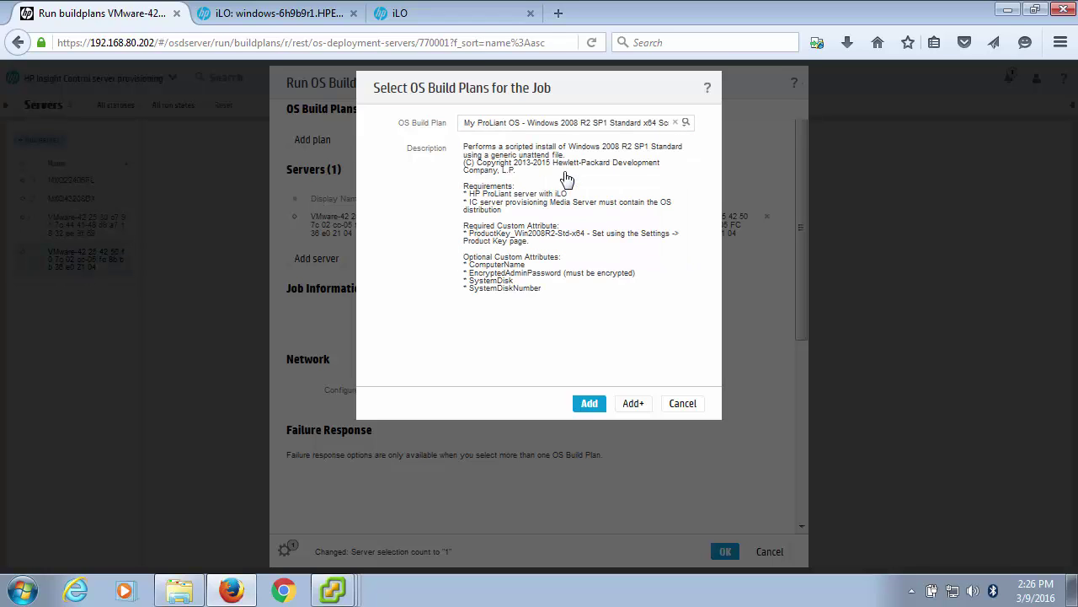
{"action": "left_click", "coordinate": [589, 404]}
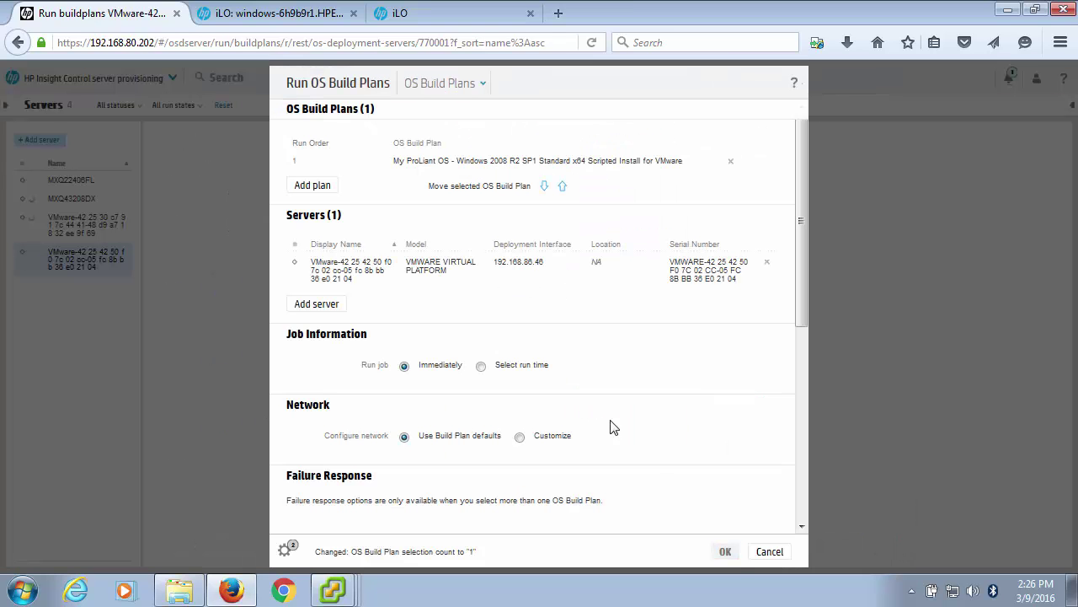
{"action": "left_click", "coordinate": [725, 553]}
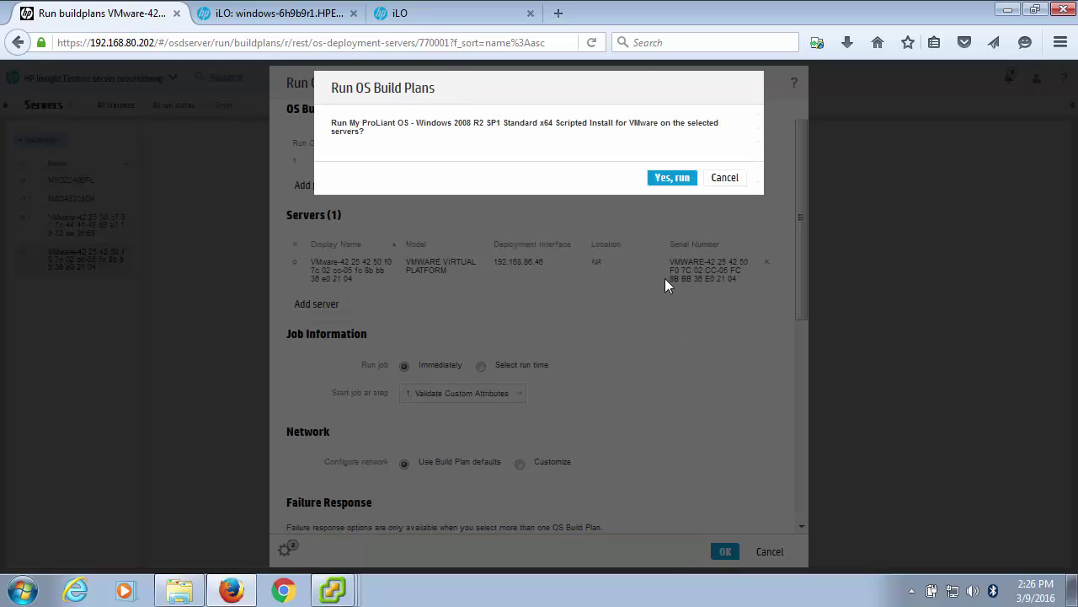
{"action": "left_click", "coordinate": [671, 178]}
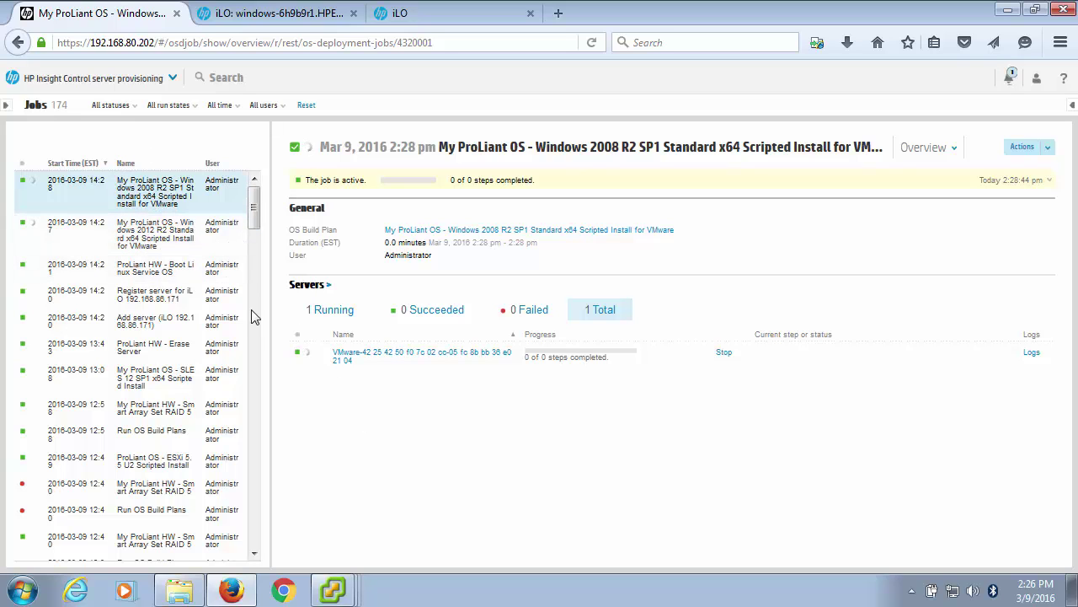
View the Windows 2012 R2 job's progress, then select MXQ22406FL in the Servers list.
{"action": "left_click", "coordinate": [165, 240]}
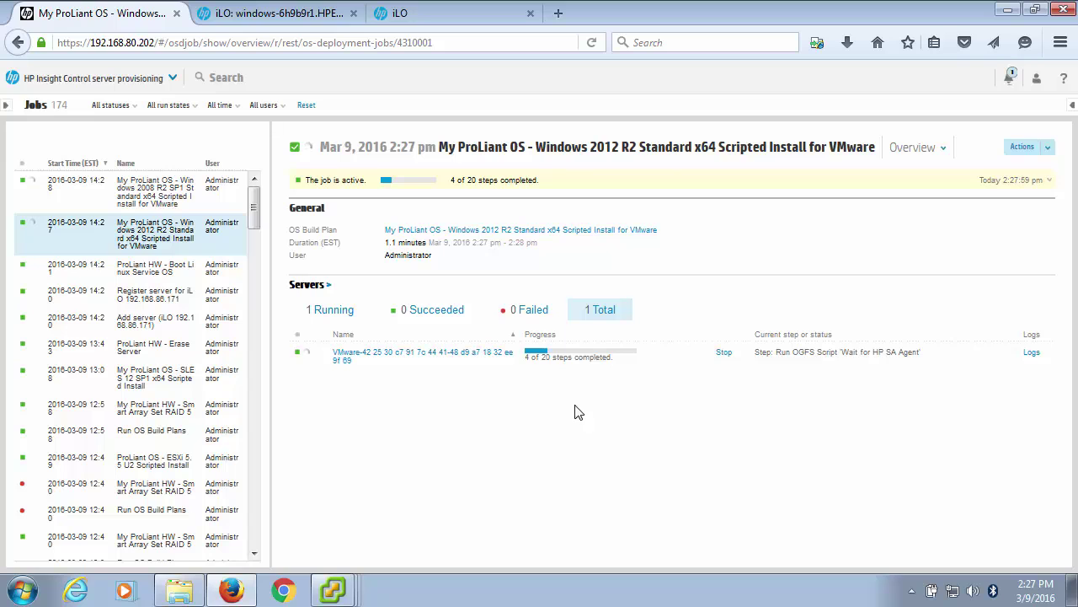
{"action": "left_click", "coordinate": [142, 78]}
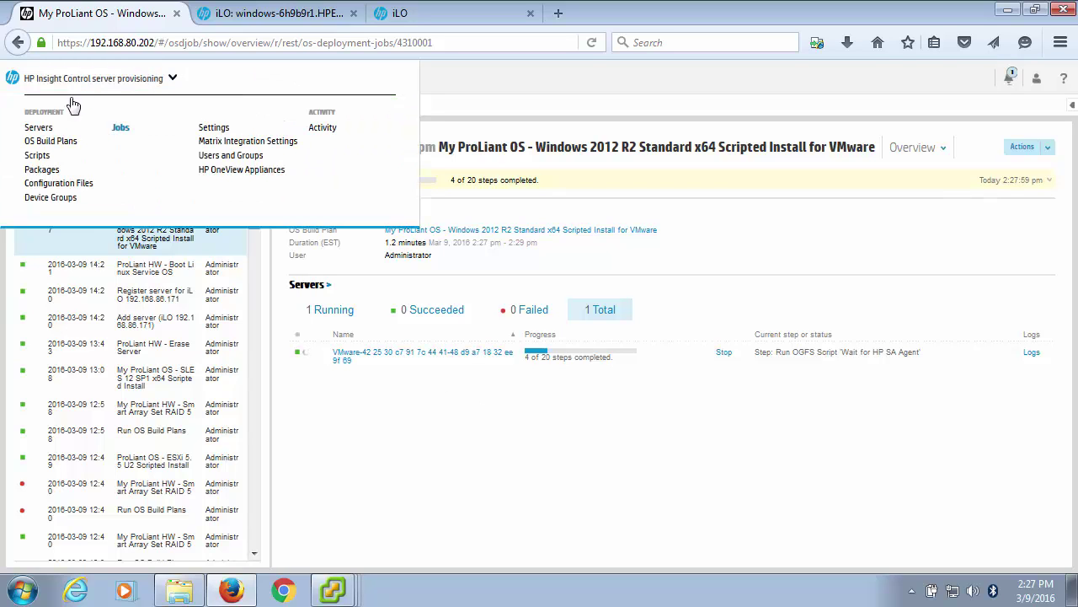
{"action": "left_click", "coordinate": [39, 129]}
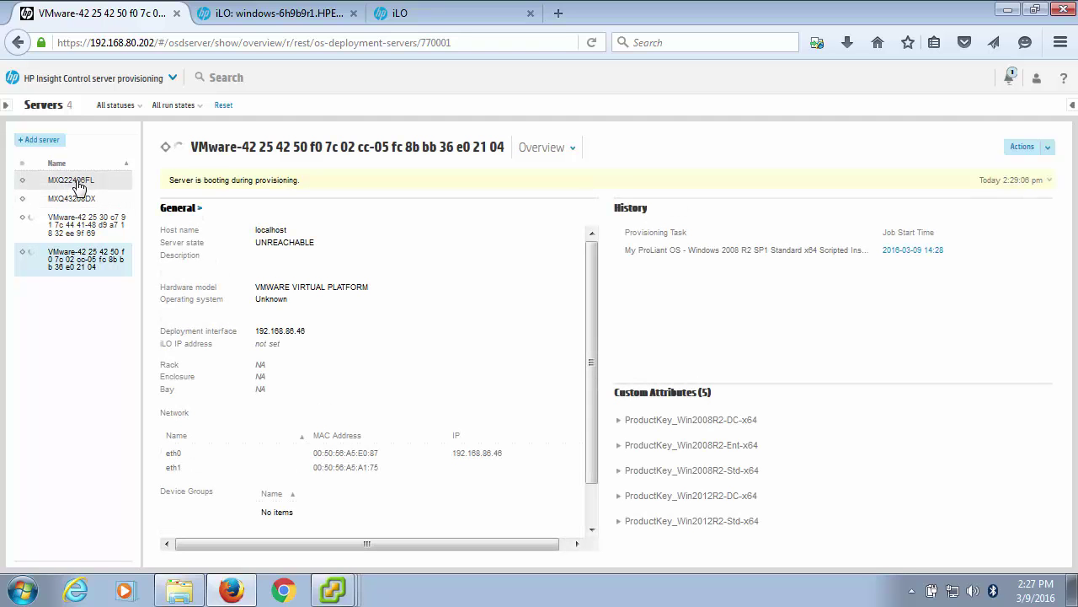
{"action": "left_click", "coordinate": [77, 182]}
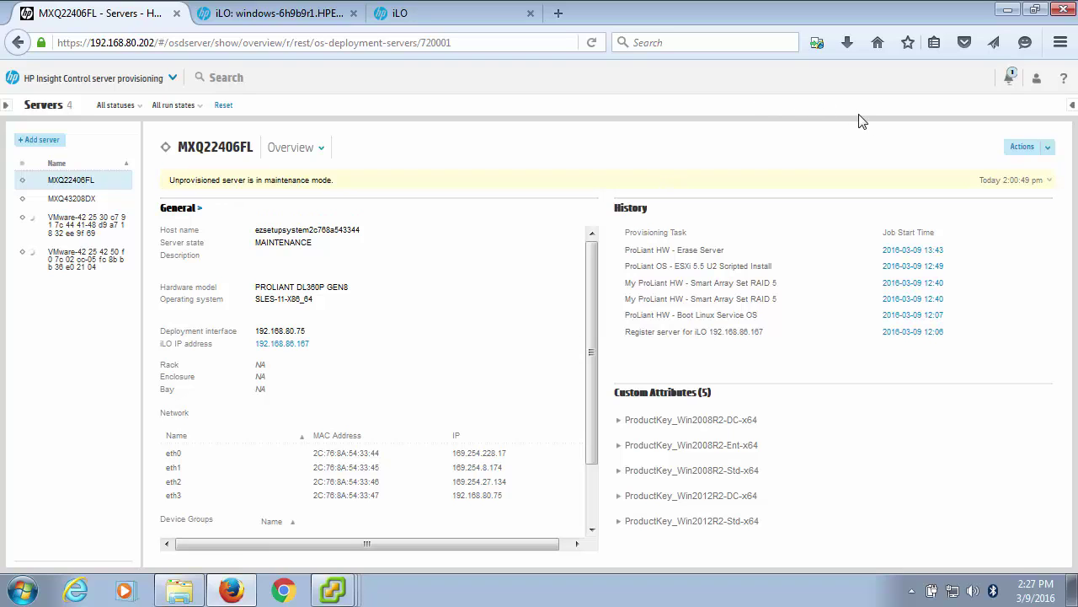
Start an OS build plan run on MXQ22406FL with the 'My ProLiant HW - Smart Array Set RAID 5' plan.
{"action": "left_click", "coordinate": [1041, 152]}
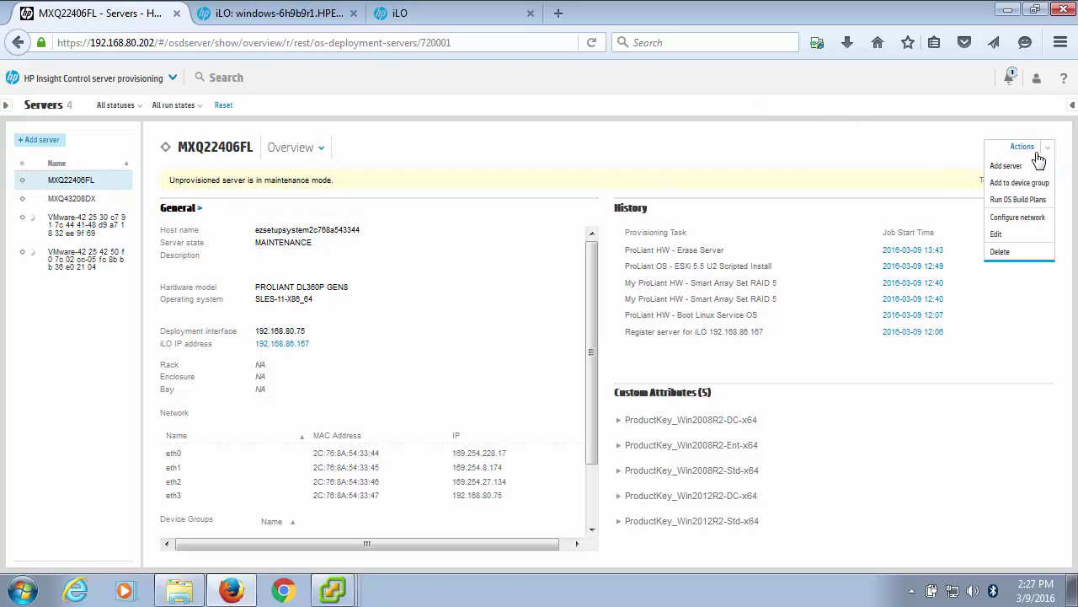
{"action": "left_click", "coordinate": [1003, 200]}
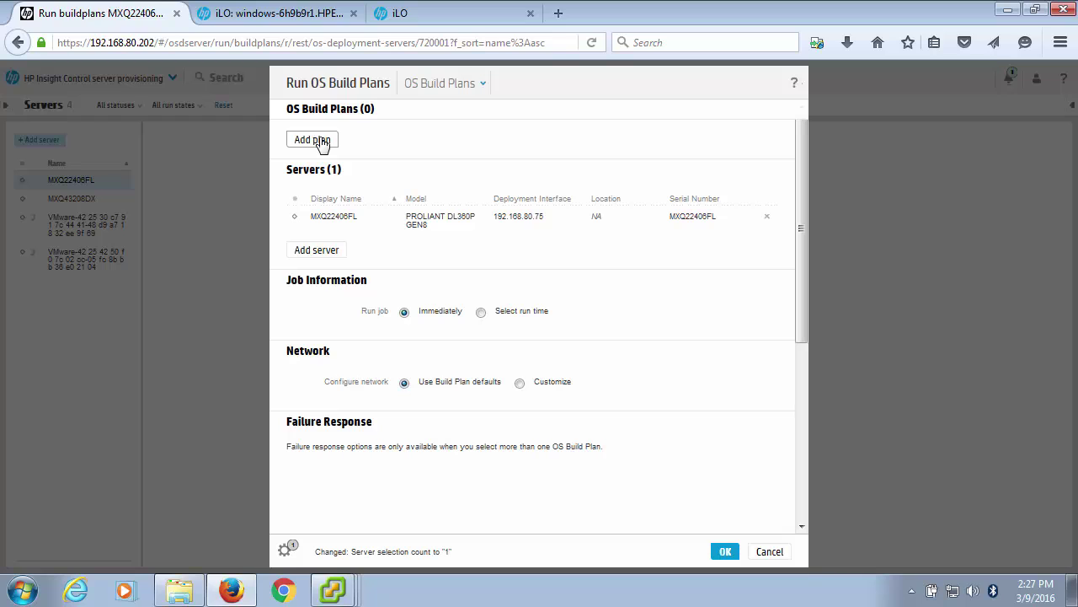
{"action": "left_click", "coordinate": [323, 141]}
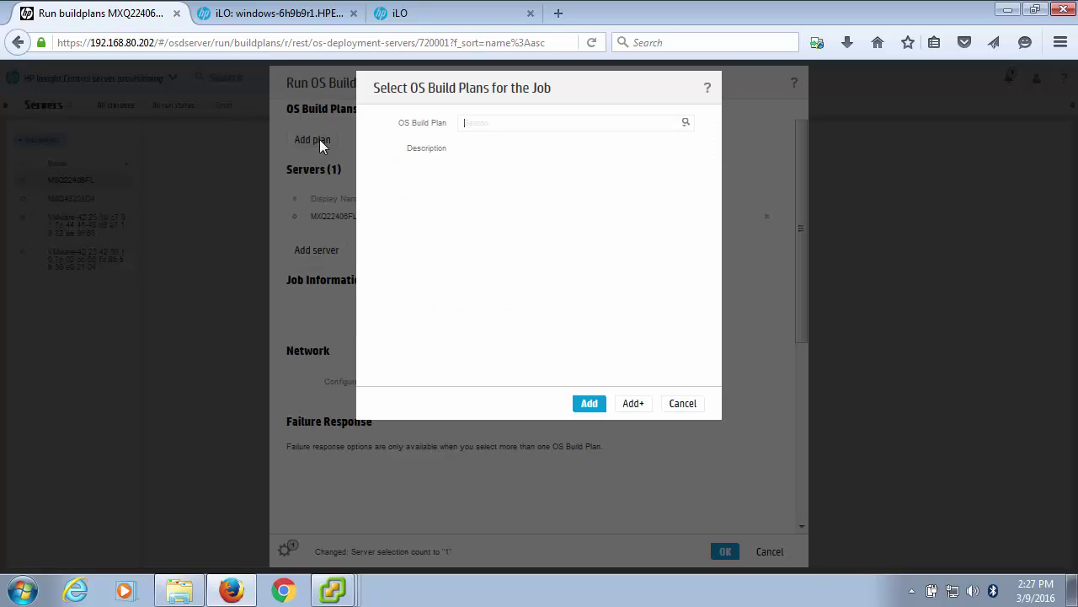
{"action": "left_click", "coordinate": [687, 124]}
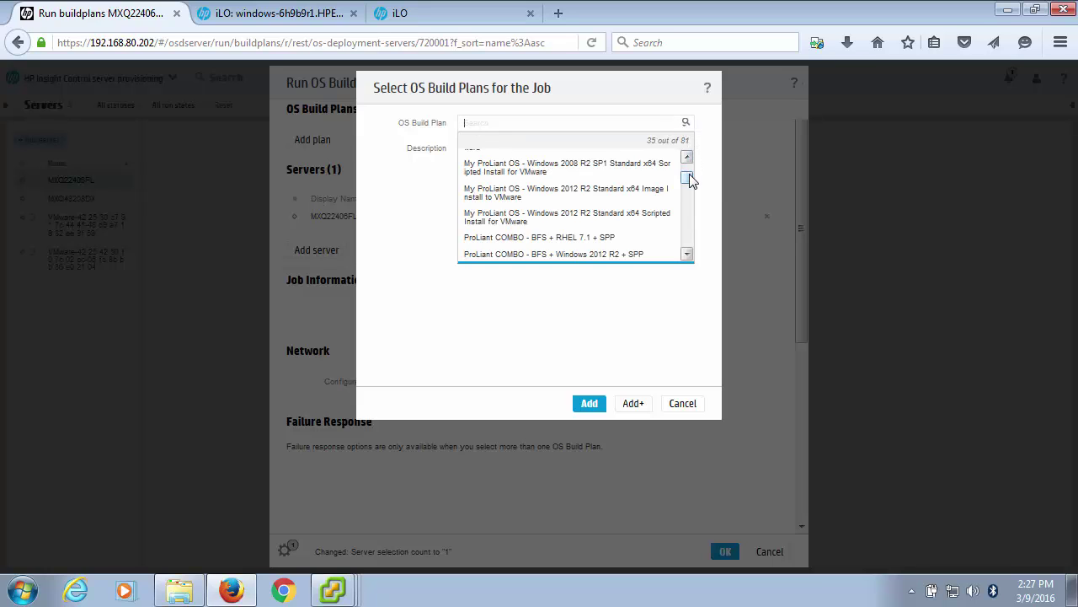
{"action": "left_click_drag", "start_coordinate": [689, 181], "coordinate": [690, 160]}
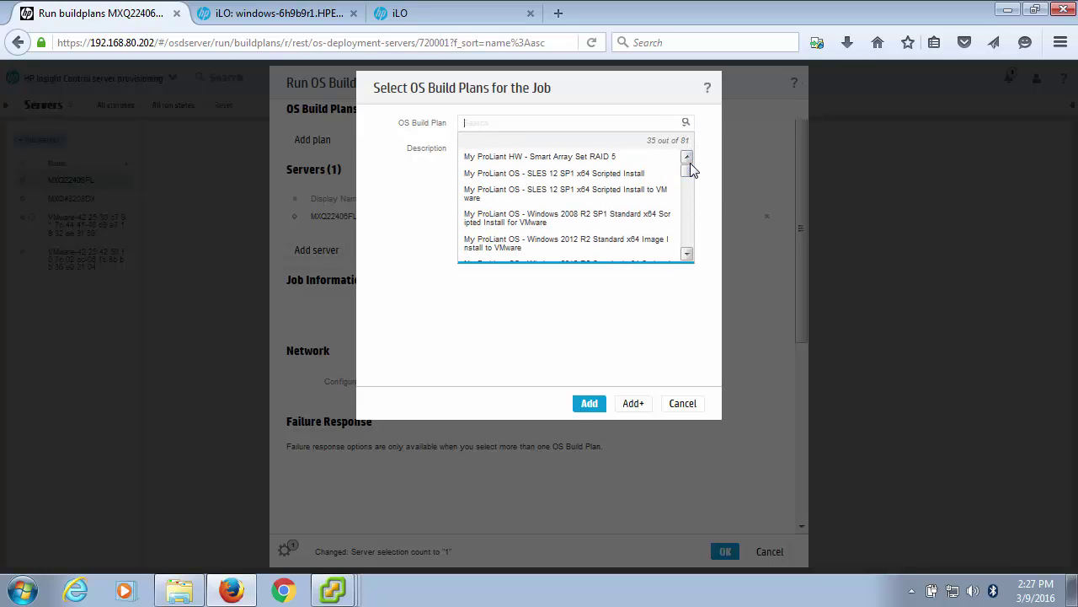
{"action": "left_click", "coordinate": [582, 157]}
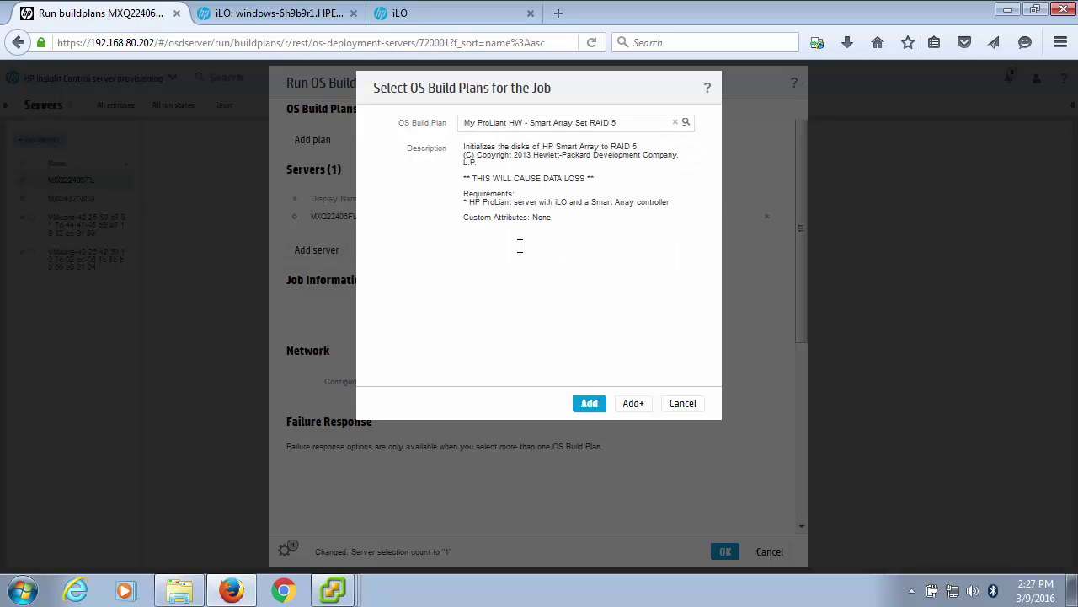
{"action": "left_click", "coordinate": [589, 404]}
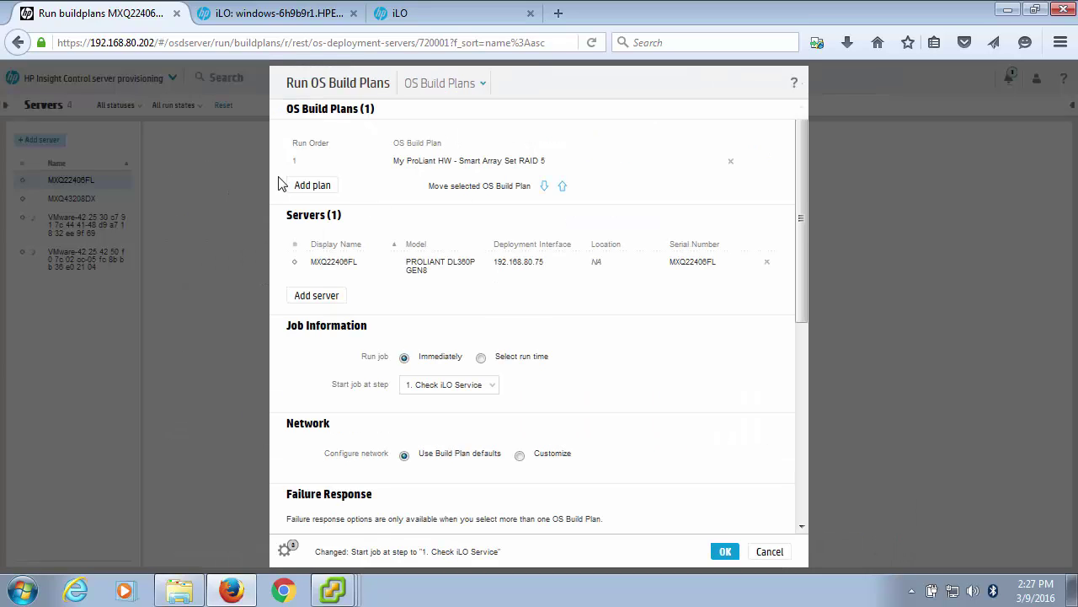
Add 'ProLiant OS - ESXi 5.5 U2 Scripted Install' as the second plan and run the job on MXQ22406FL.
{"action": "left_click", "coordinate": [312, 186]}
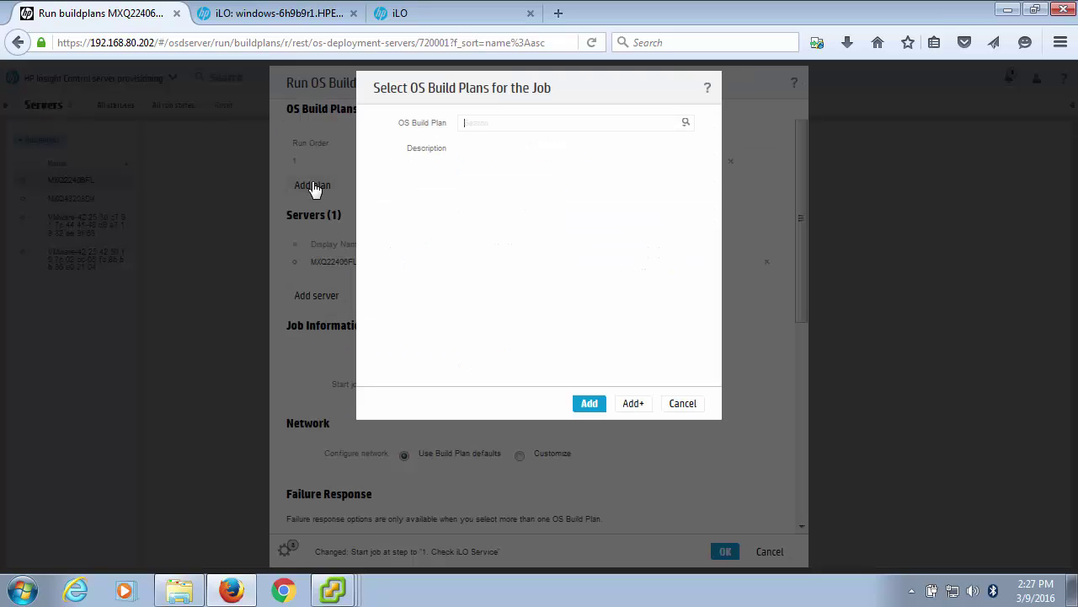
{"action": "left_click", "coordinate": [686, 126]}
{"action": "left_click_drag", "start_coordinate": [687, 162], "coordinate": [690, 204]}
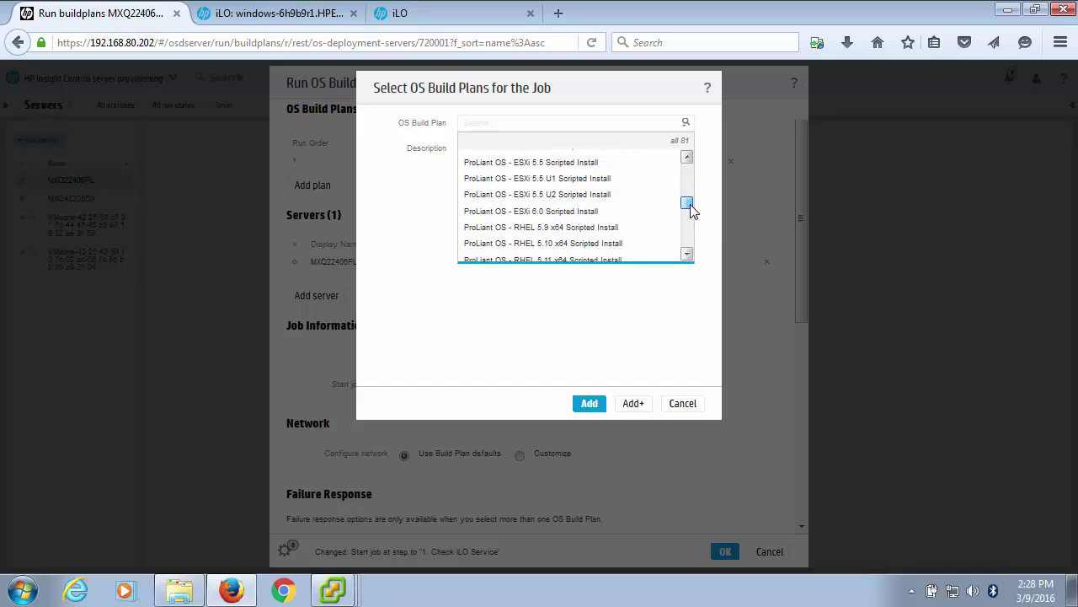
{"action": "left_click", "coordinate": [558, 195]}
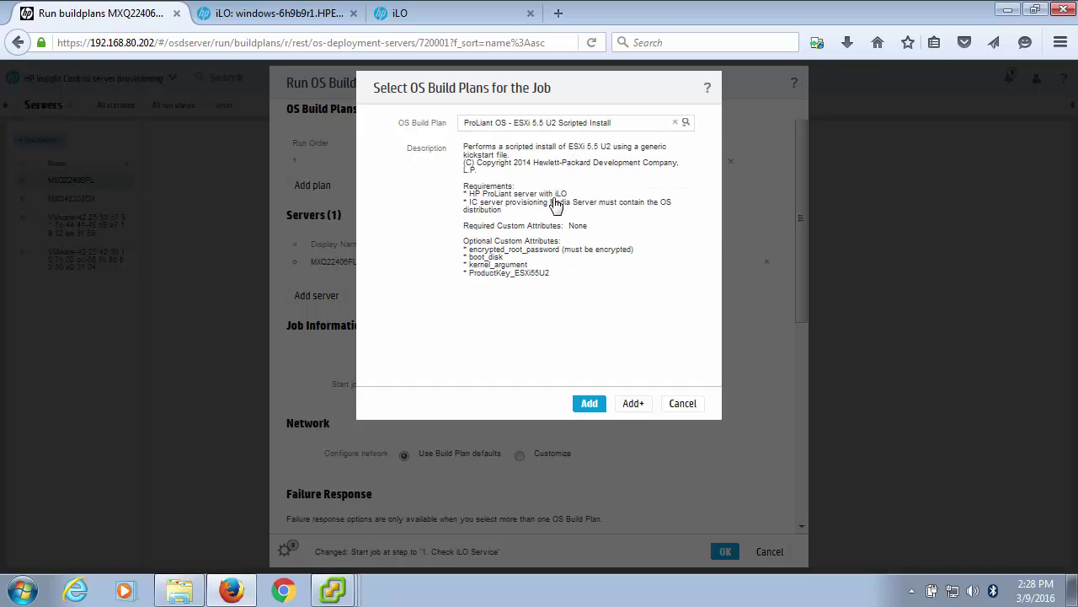
{"action": "left_click", "coordinate": [589, 404]}
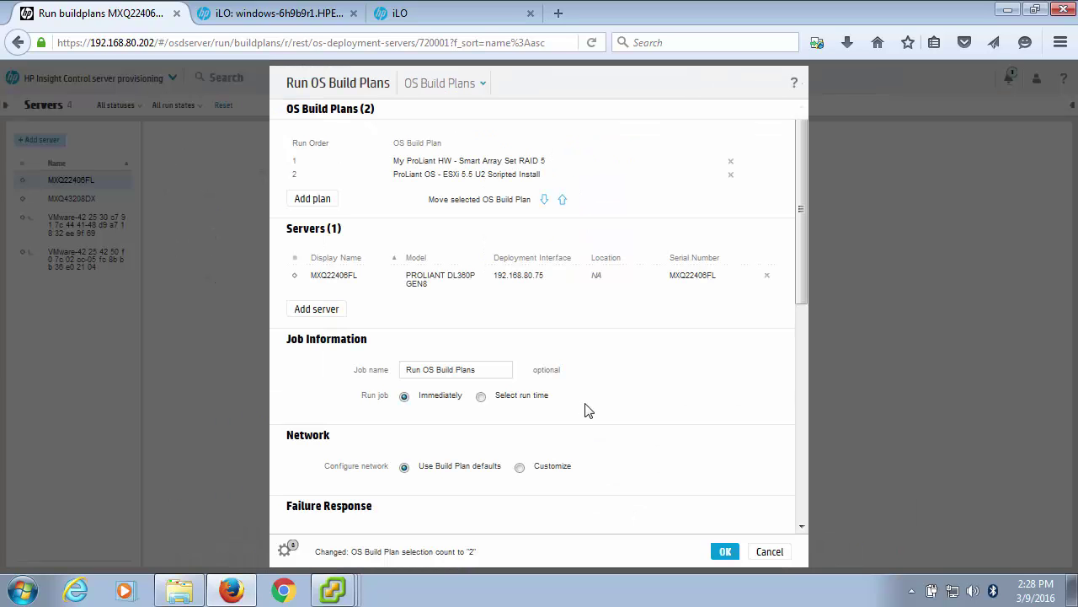
{"action": "left_click", "coordinate": [726, 552]}
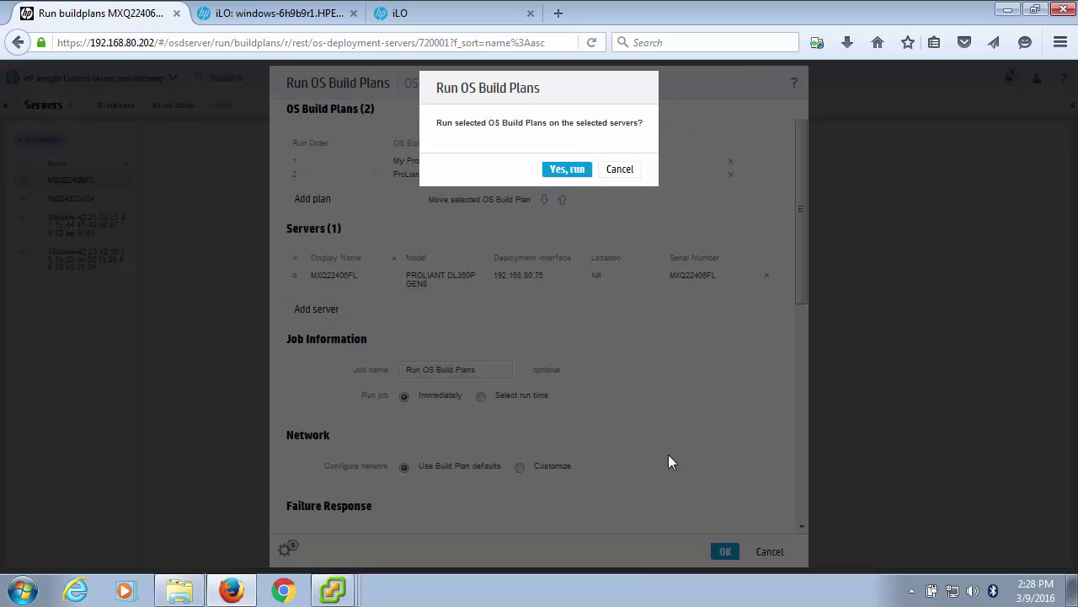
{"action": "left_click", "coordinate": [560, 170]}
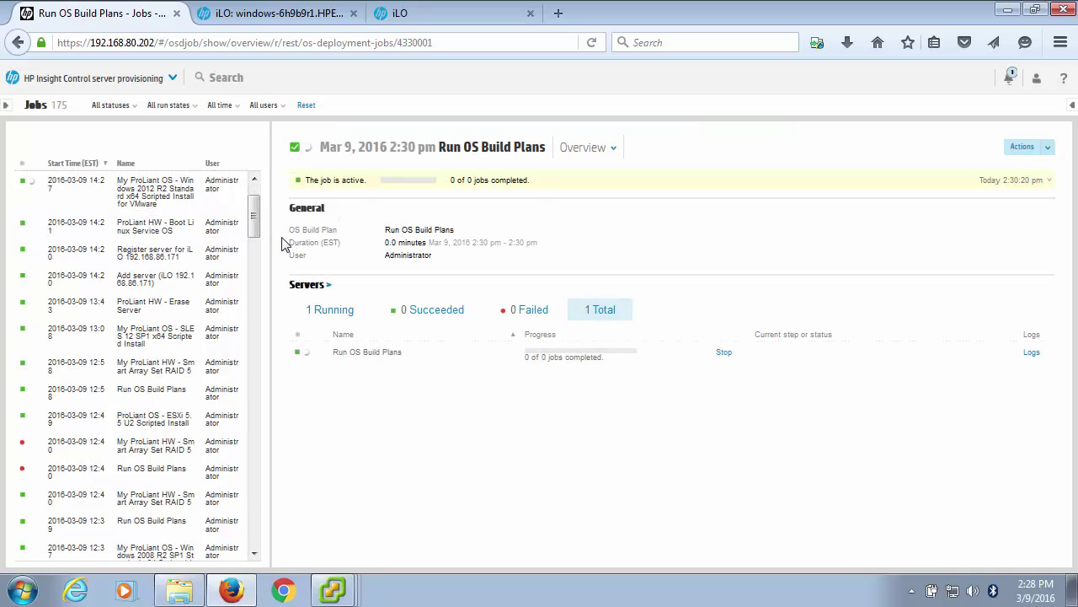
Review the Windows 2008 R2 and Windows 2012 R2 install jobs, then go to the Servers overview.
{"action": "left_click_drag", "start_coordinate": [249, 214], "coordinate": [253, 195]}
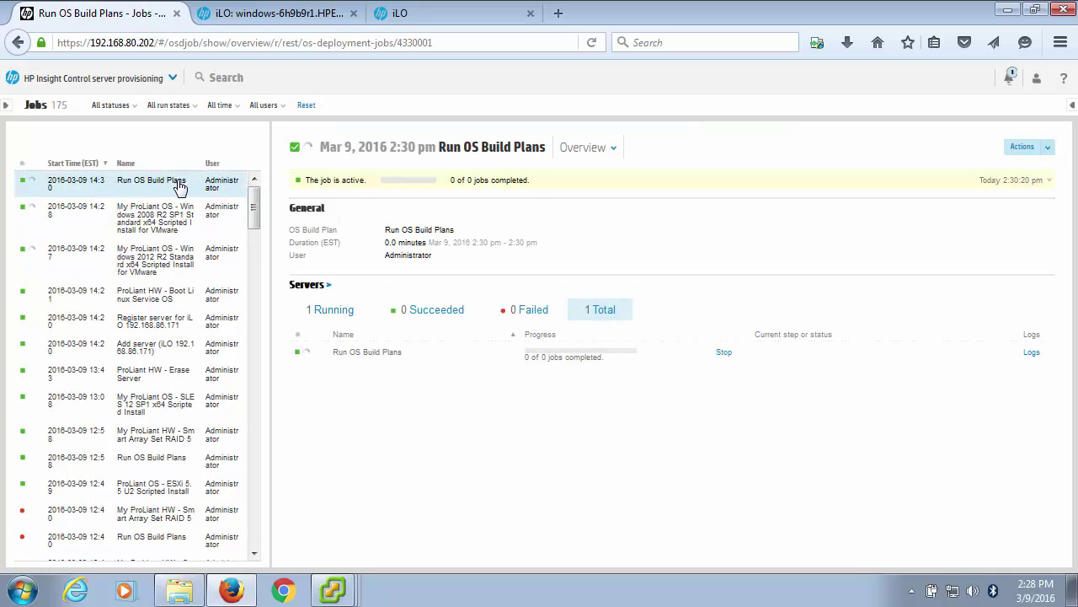
{"action": "left_click", "coordinate": [166, 229]}
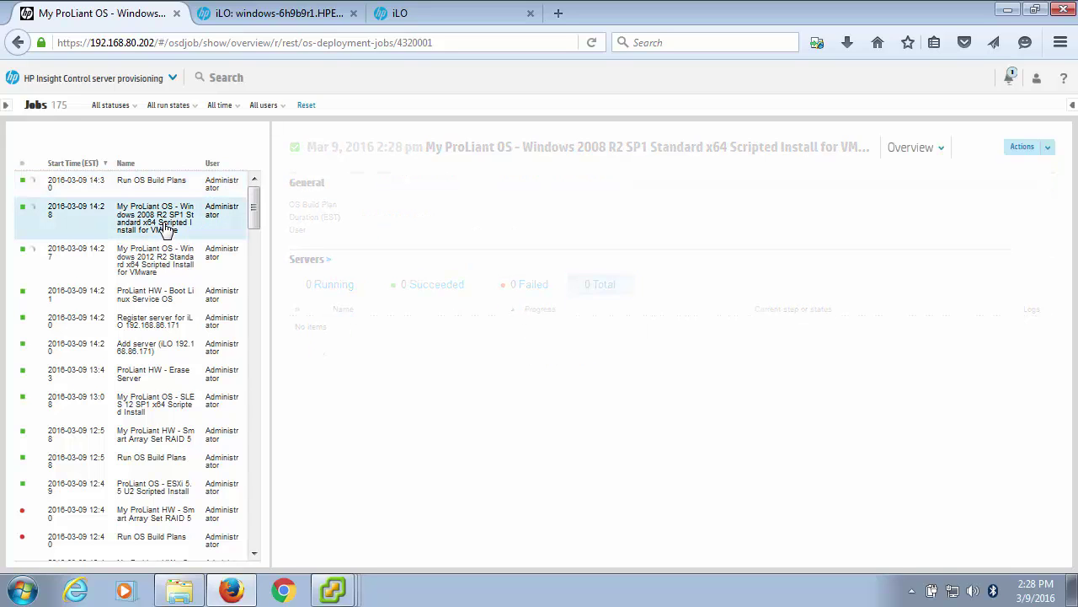
{"action": "left_click", "coordinate": [159, 270]}
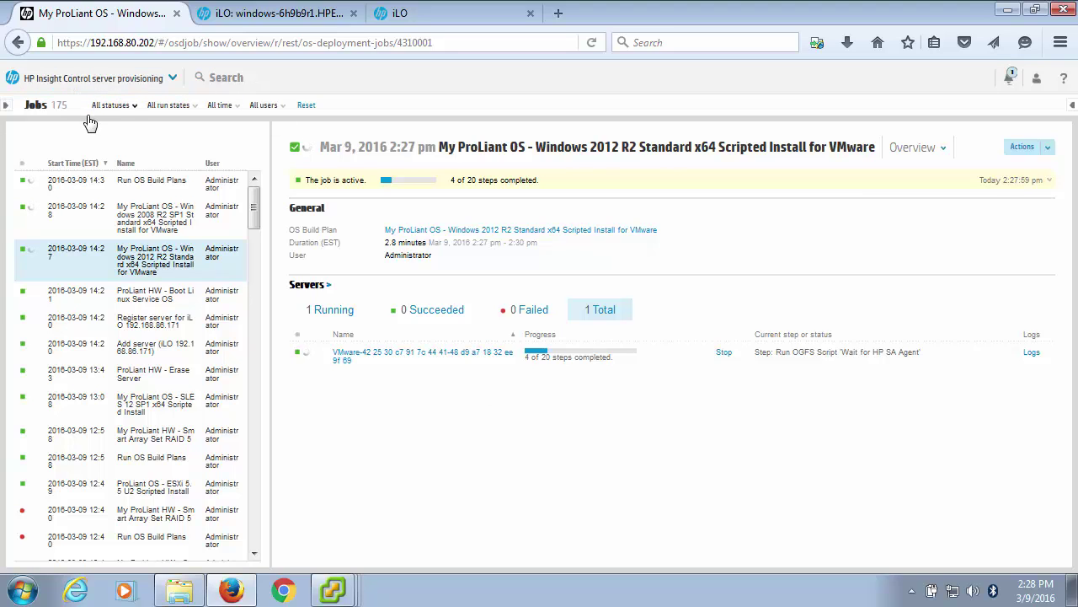
{"action": "left_click", "coordinate": [83, 77]}
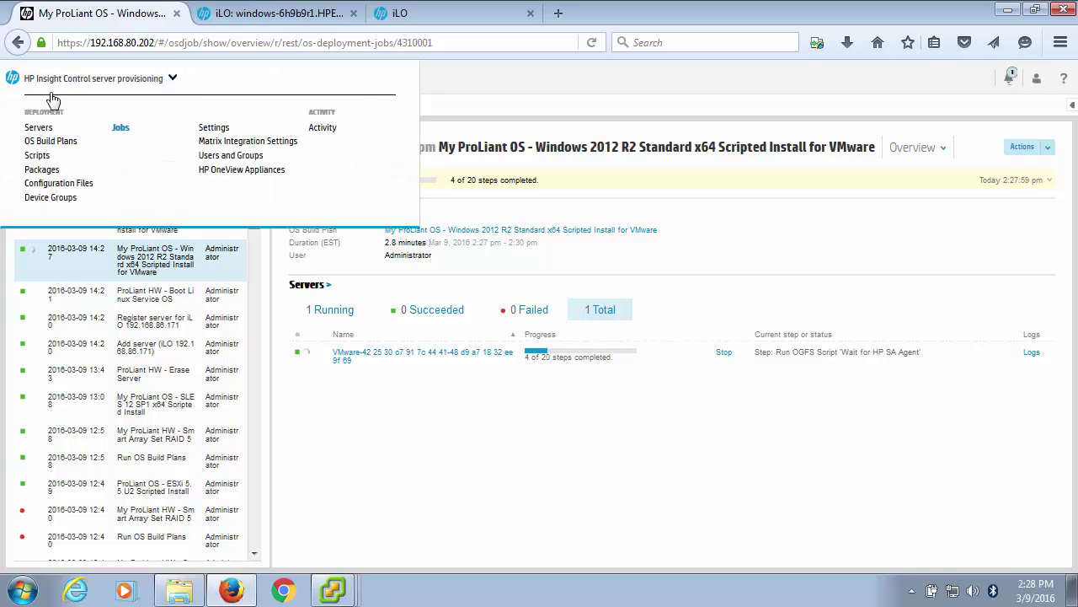
{"action": "left_click", "coordinate": [38, 132]}
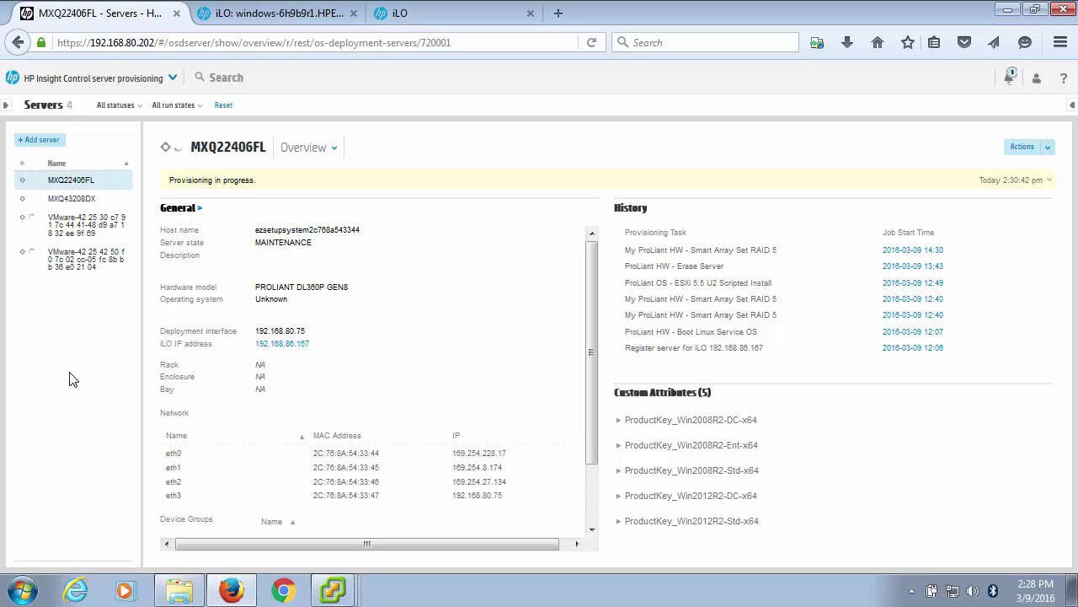
Open server MXQ43208DX's overview and show its Actions list.
{"action": "left_click", "coordinate": [61, 199]}
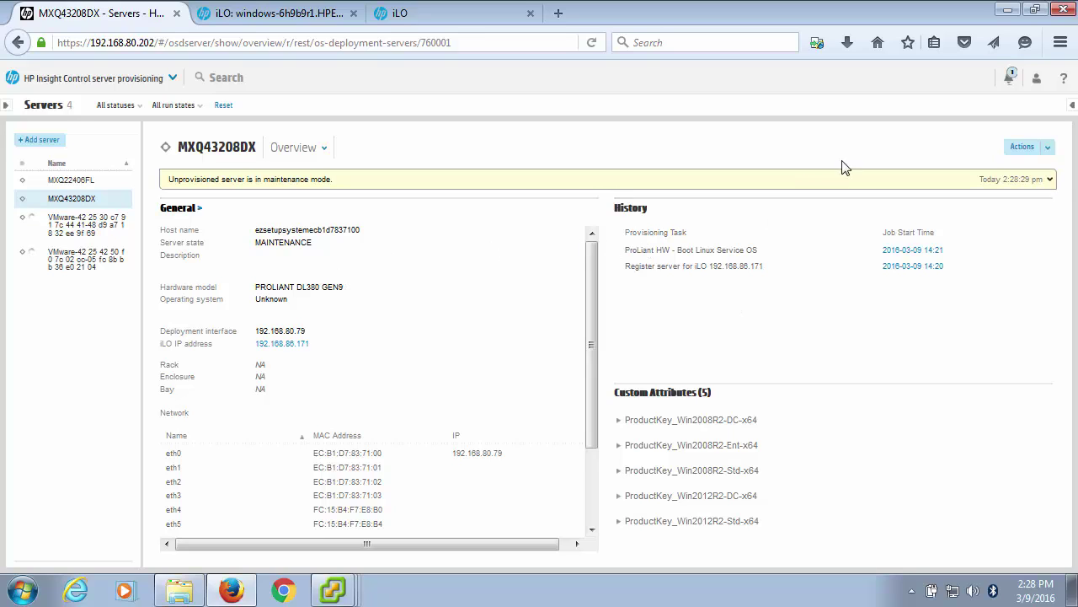
{"action": "left_click", "coordinate": [1041, 148]}
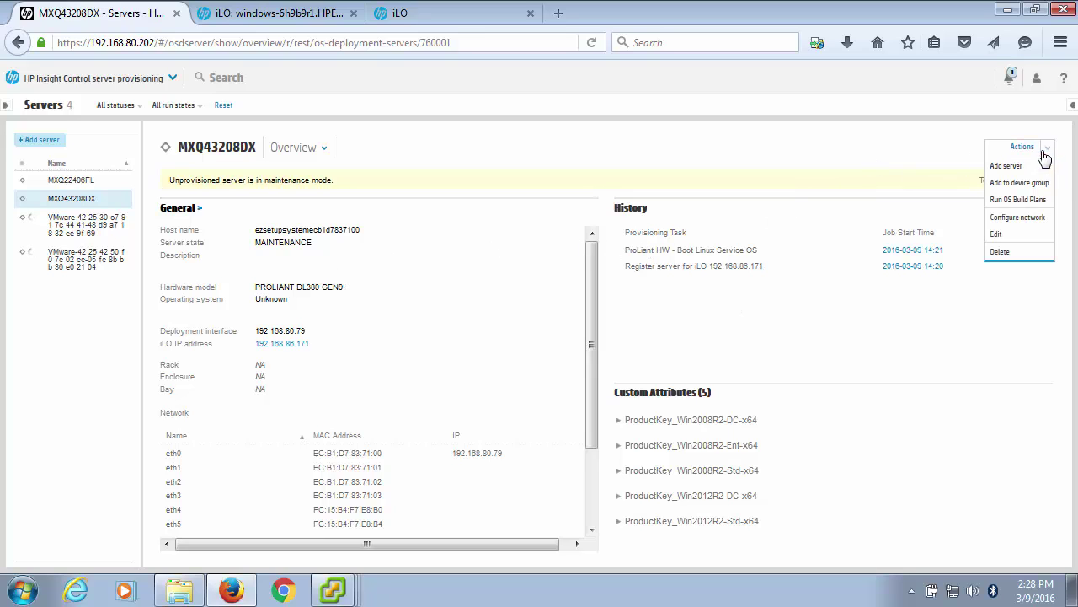
Start an OS build plan run on MXQ43208DX with the Smart Array Set RAID 5 plan.
{"action": "left_click", "coordinate": [1002, 199]}
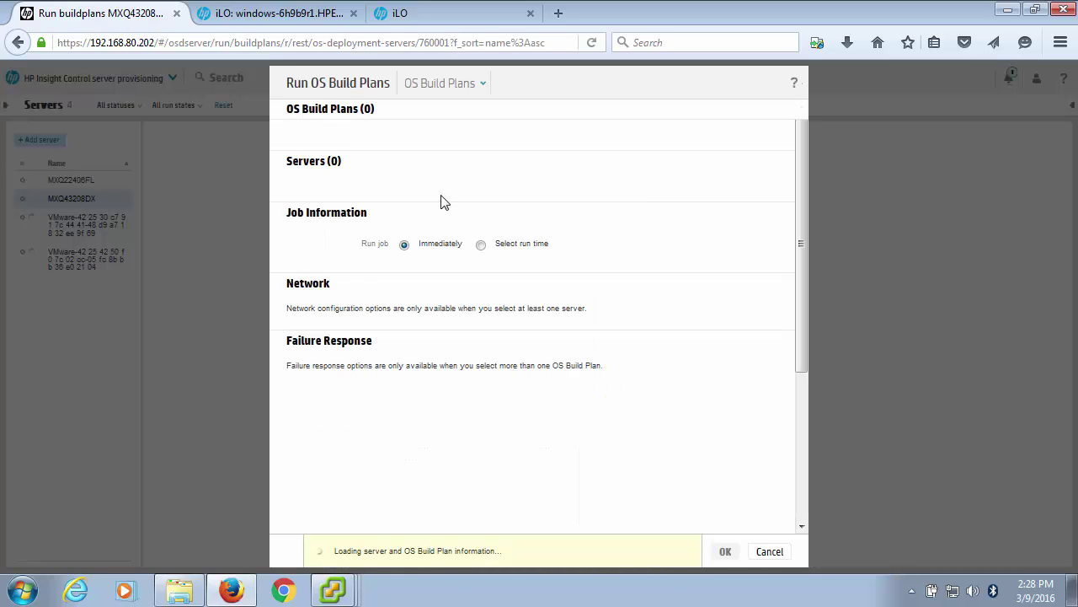
{"action": "left_click", "coordinate": [320, 143]}
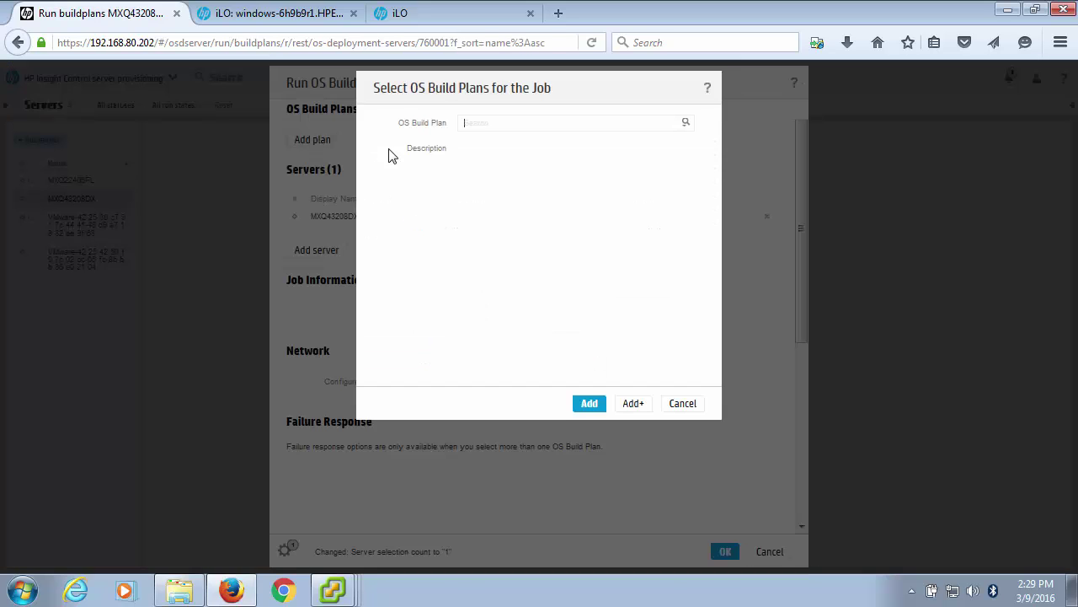
{"action": "left_click", "coordinate": [687, 127]}
{"action": "left_click_drag", "start_coordinate": [688, 210], "coordinate": [662, 149]}
{"action": "left_click", "coordinate": [550, 155]}
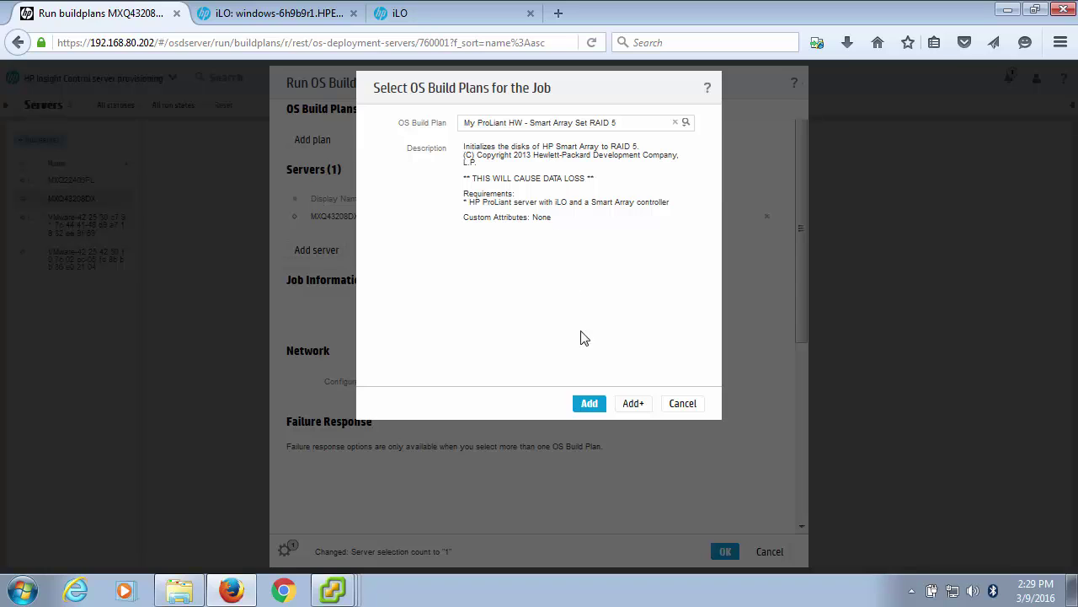
{"action": "left_click", "coordinate": [588, 404]}
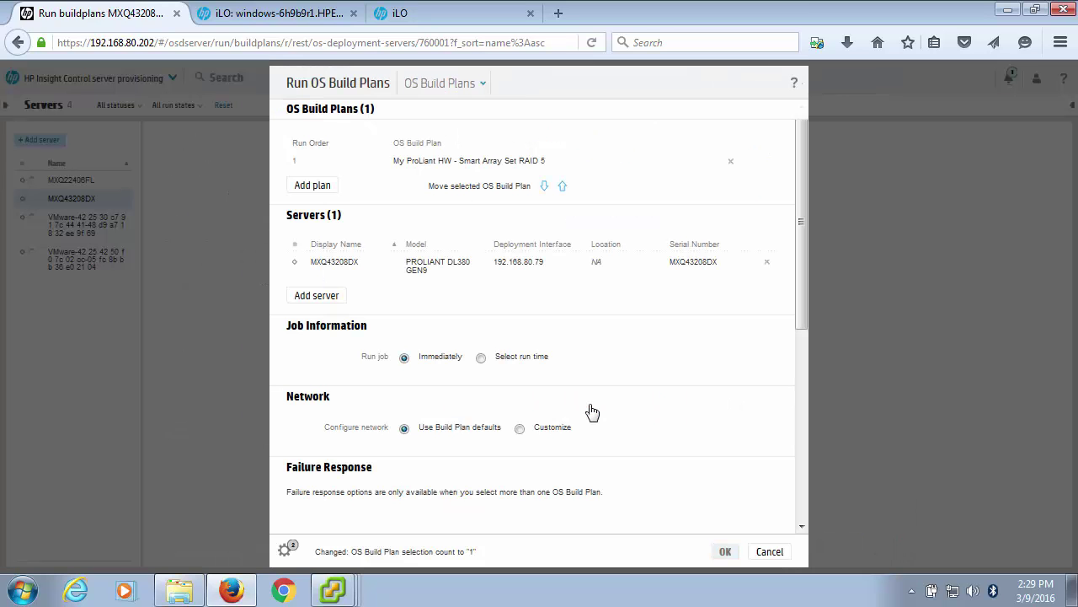
Add 'SLES 12 SP1 x64 Scripted Install' as the second plan, add no other servers, and submit the job.
{"action": "left_click", "coordinate": [313, 186]}
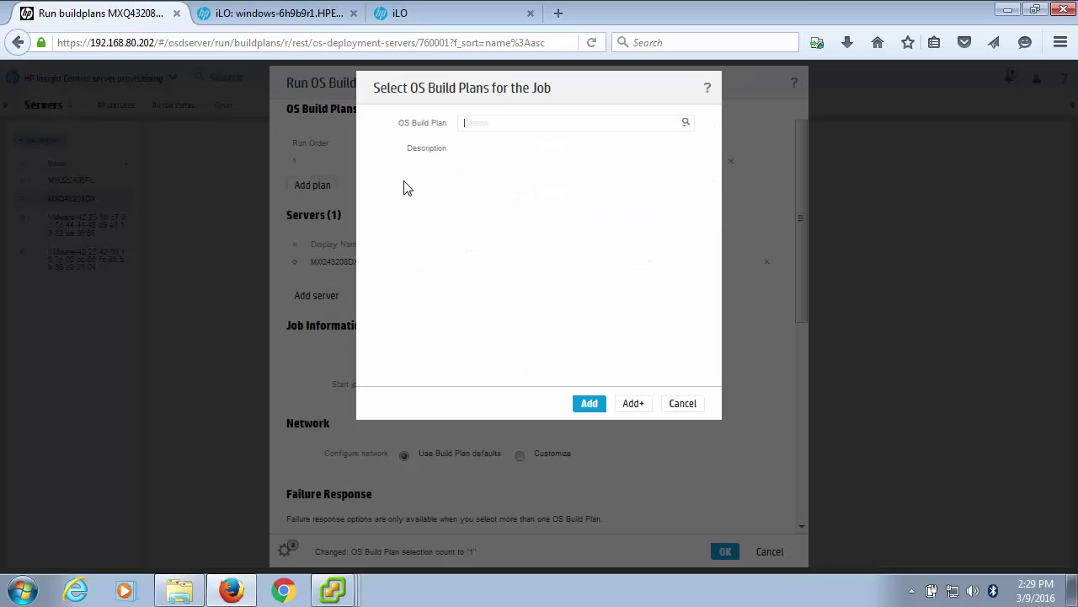
{"action": "left_click", "coordinate": [689, 125]}
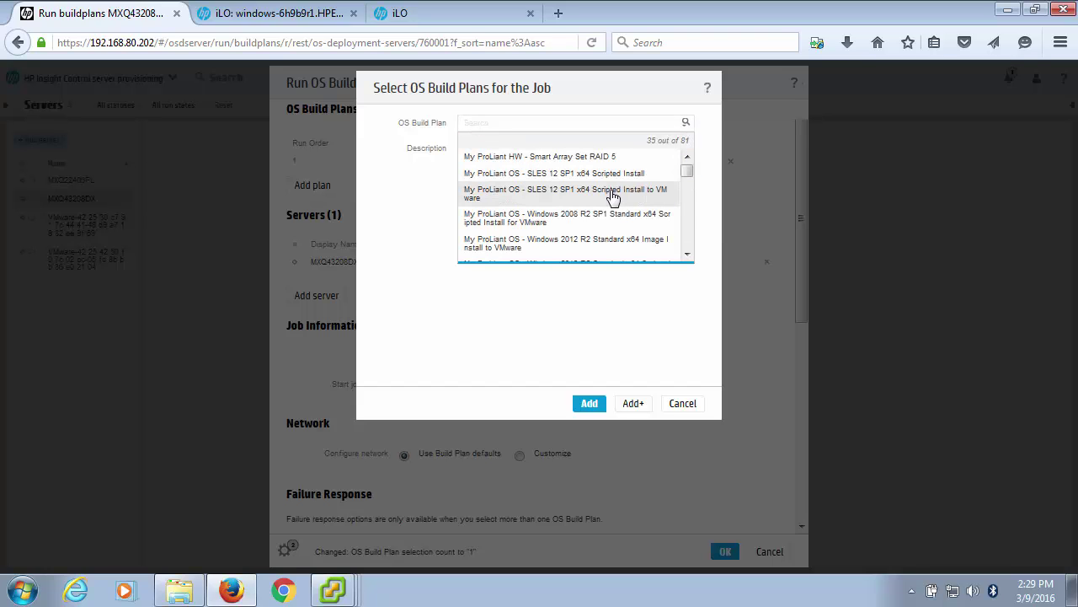
{"action": "left_click", "coordinate": [576, 175]}
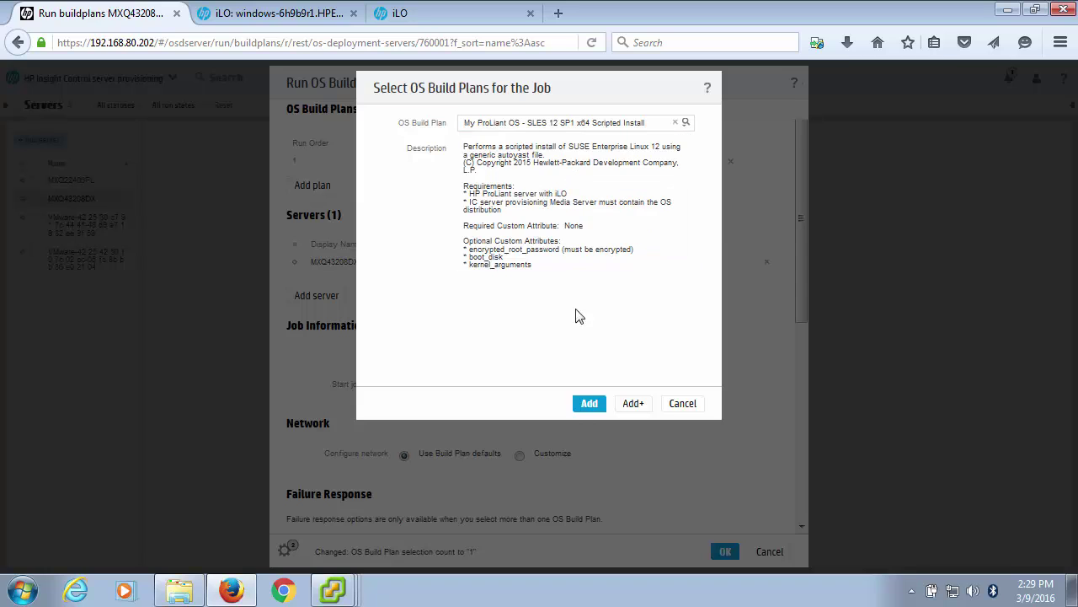
{"action": "left_click", "coordinate": [588, 405]}
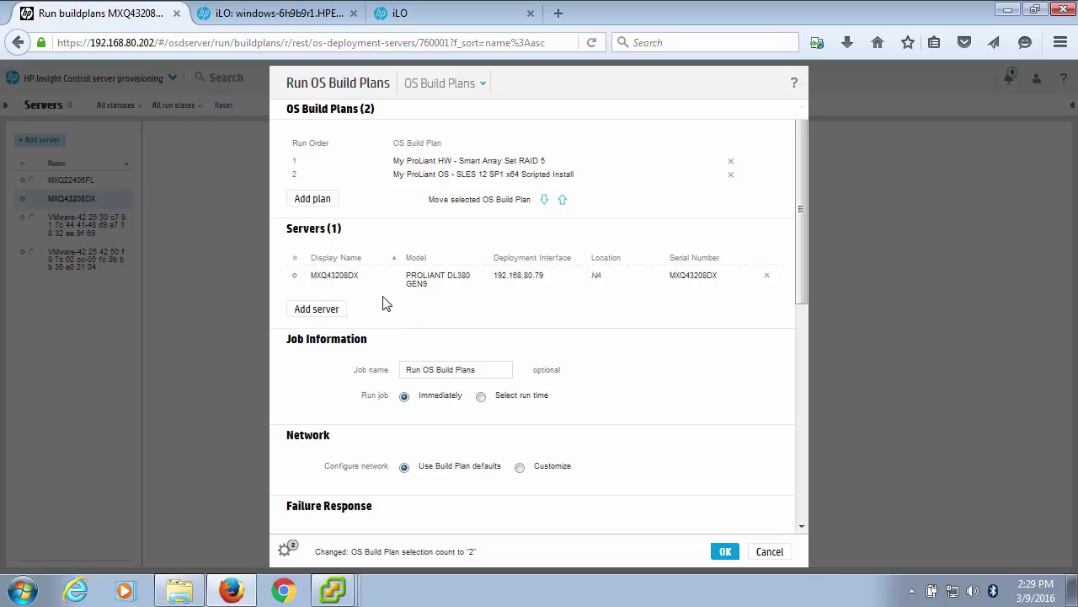
{"action": "left_click", "coordinate": [327, 309]}
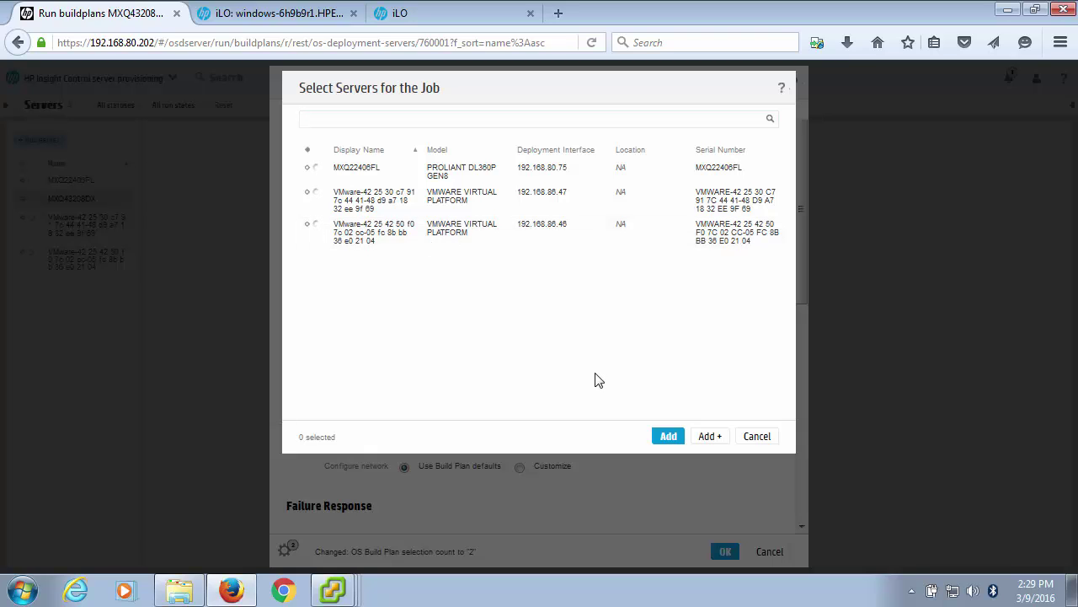
{"action": "left_click", "coordinate": [756, 435]}
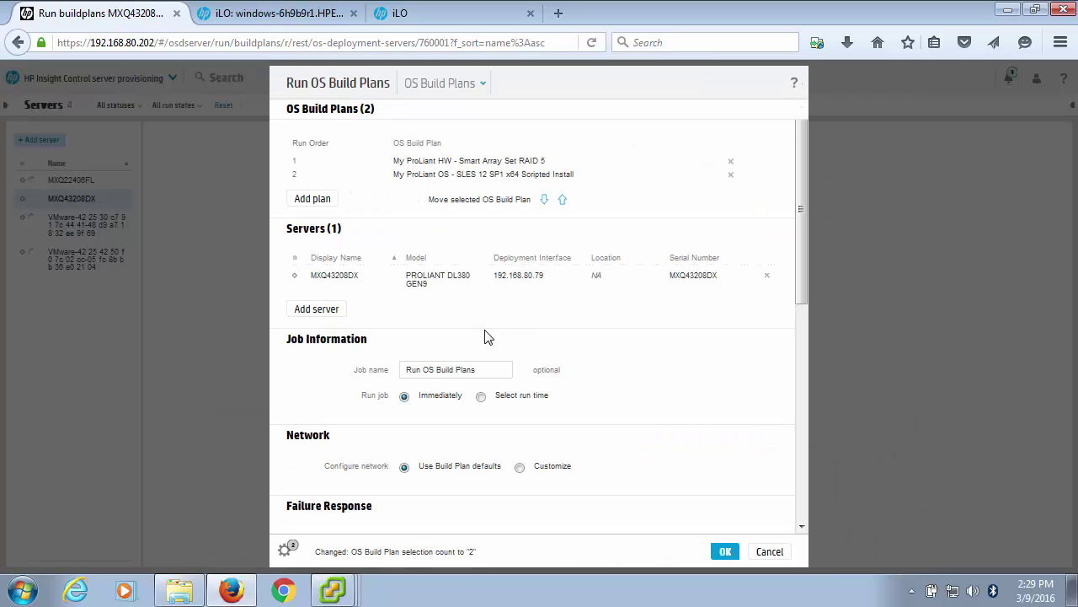
{"action": "left_click", "coordinate": [726, 553]}
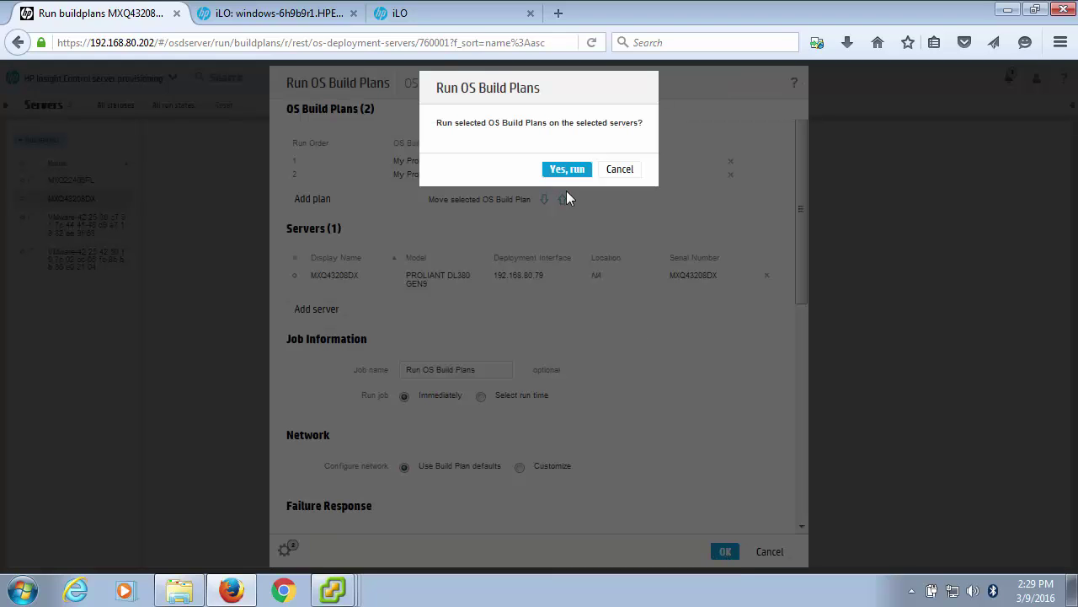
Confirm the MXQ43208DX run, check the RAID 5, Windows 2008 R2 and 2012 R2 jobs, then open Servers.
{"action": "left_click", "coordinate": [566, 169]}
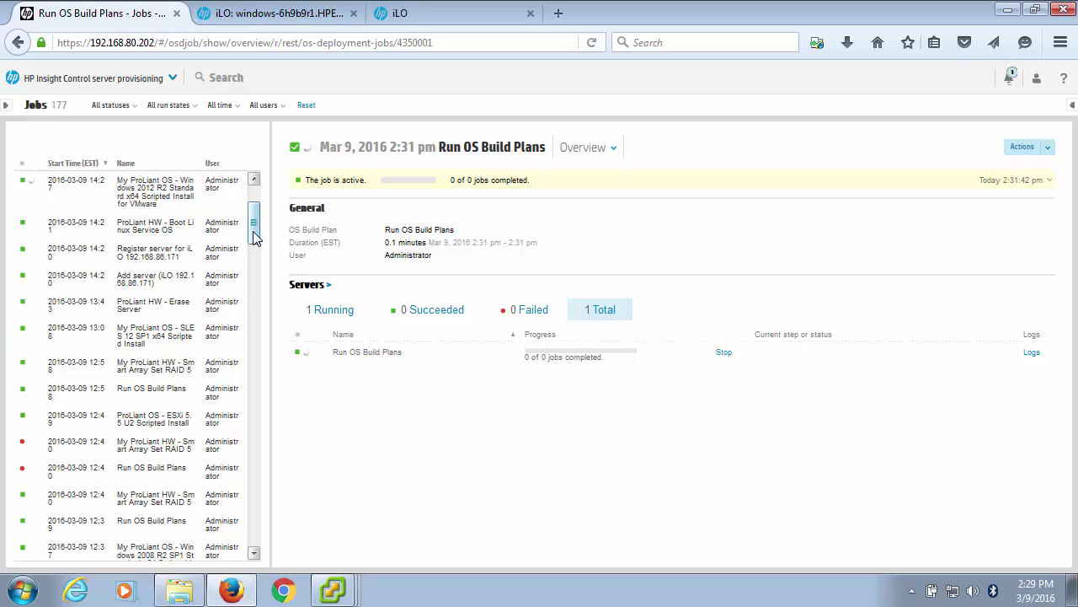
{"action": "left_click_drag", "start_coordinate": [256, 234], "coordinate": [257, 196]}
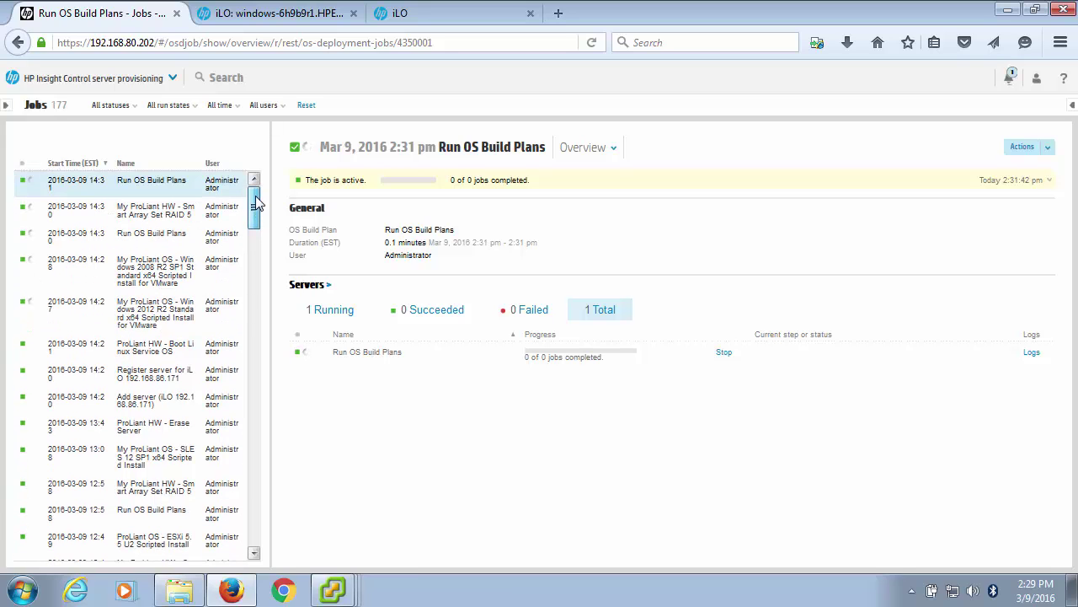
{"action": "left_click", "coordinate": [175, 213]}
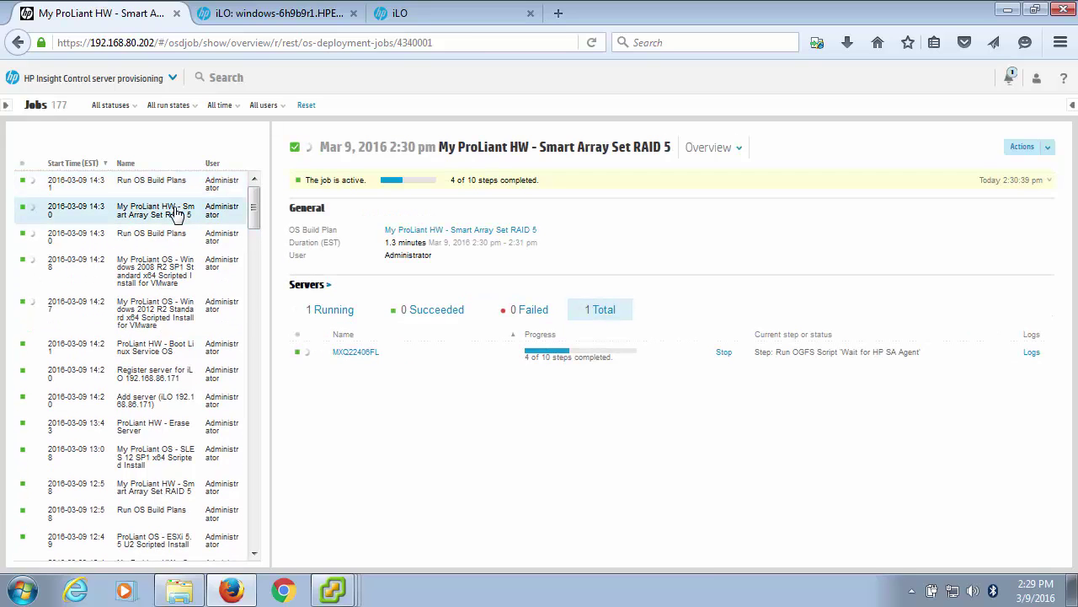
{"action": "left_click", "coordinate": [166, 276]}
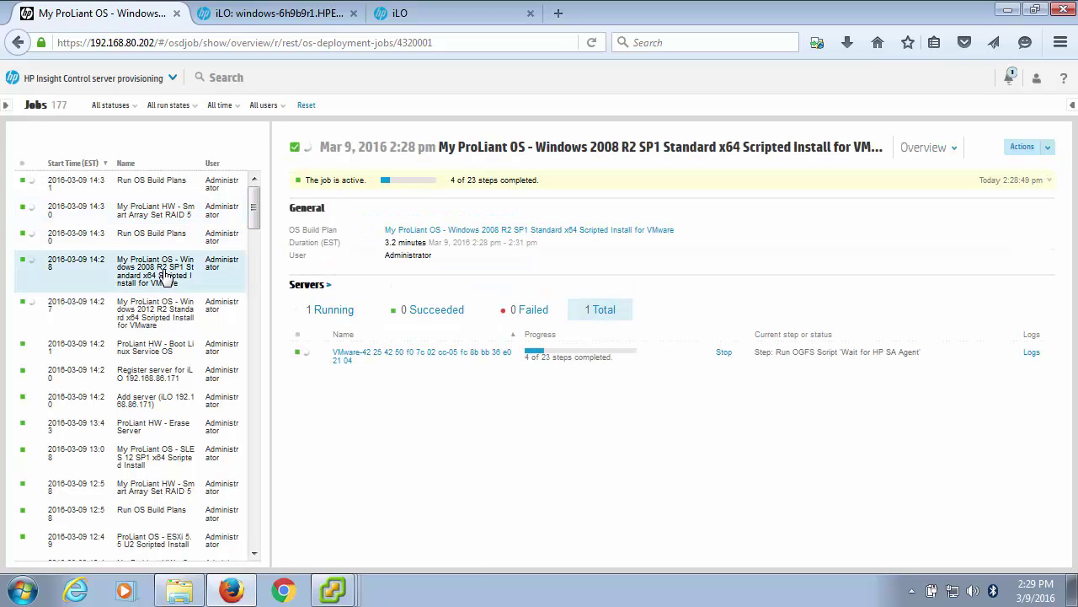
{"action": "left_click", "coordinate": [158, 312]}
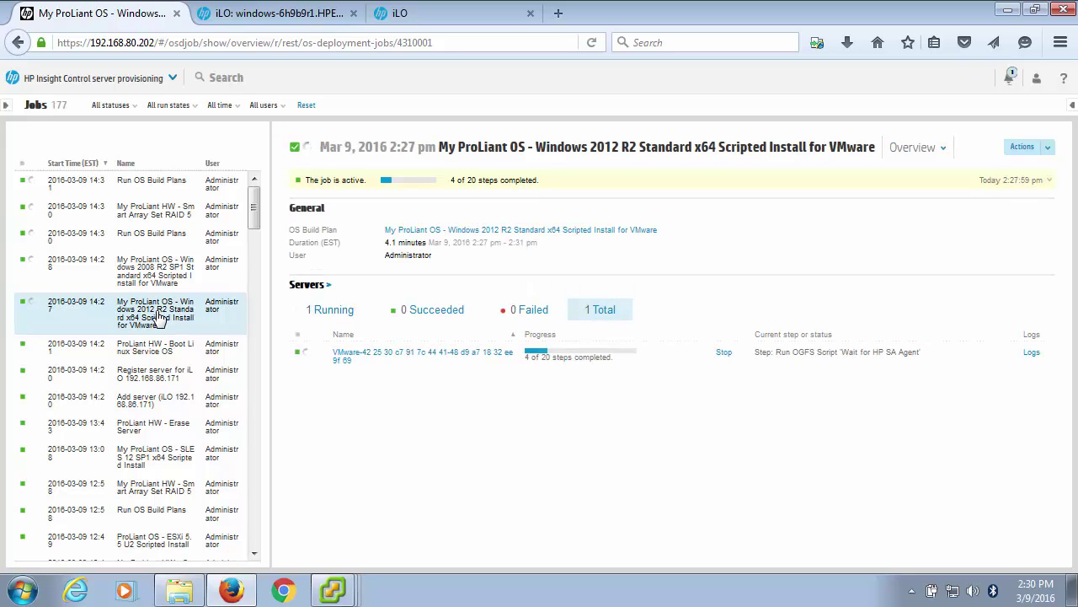
{"action": "left_click", "coordinate": [91, 81]}
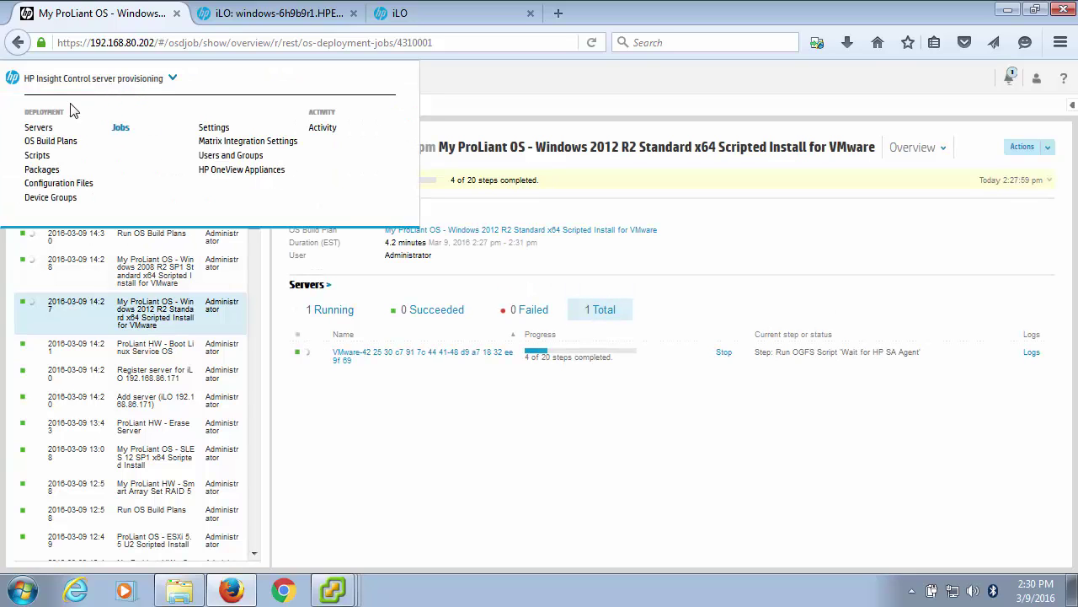
{"action": "left_click", "coordinate": [39, 128]}
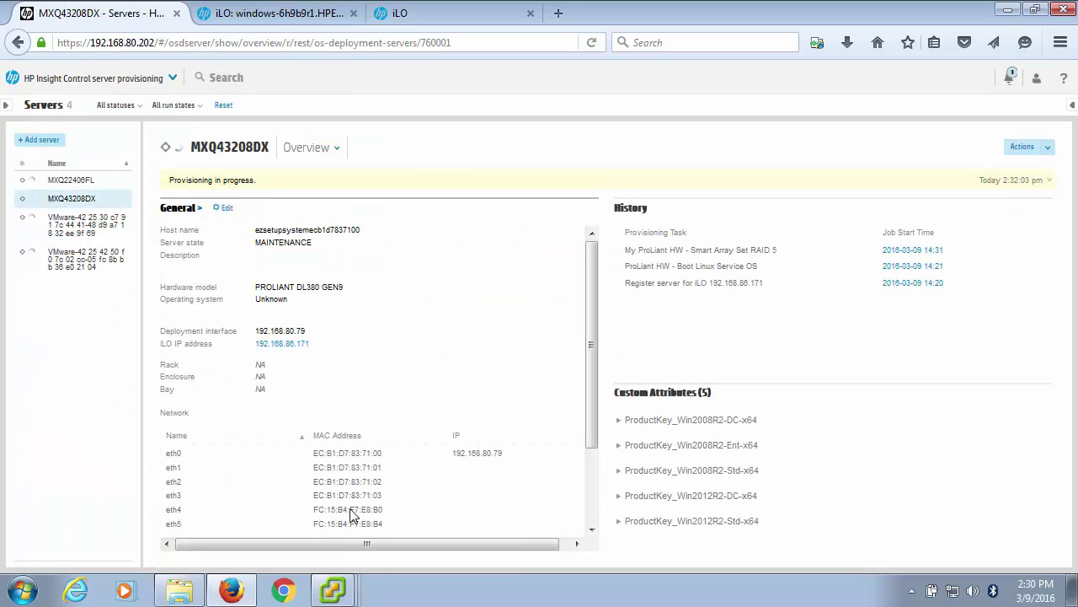
{"action": "left_click", "coordinate": [336, 590]}
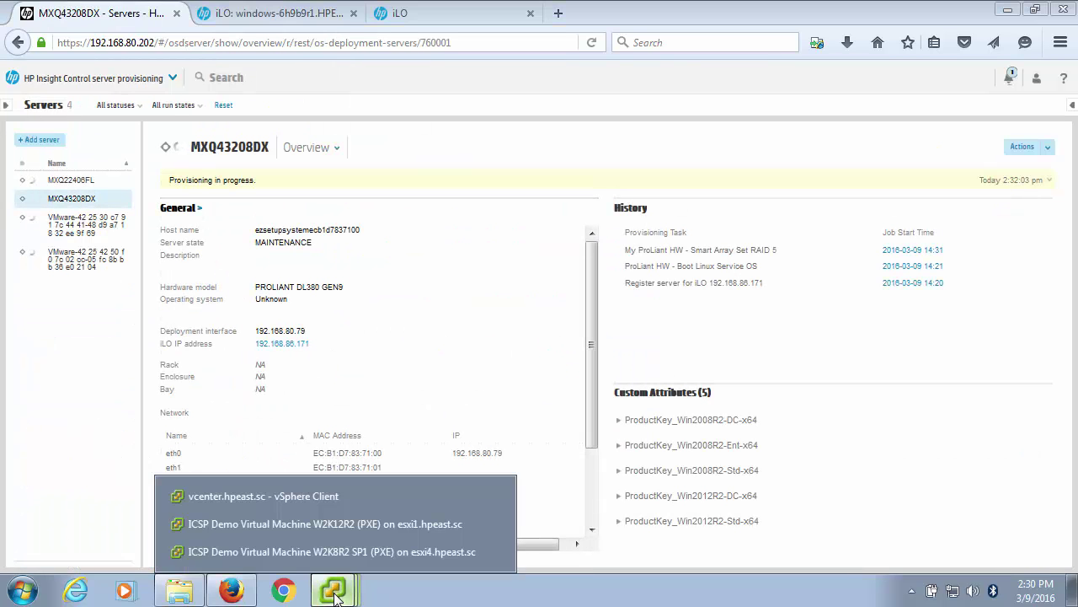
{"action": "left_click", "coordinate": [339, 523]}
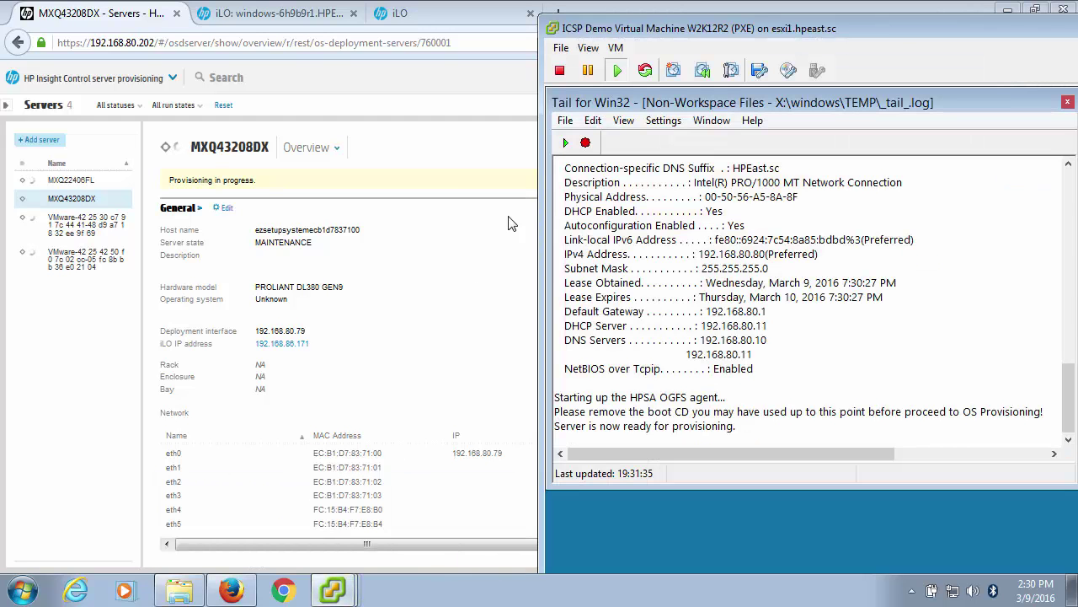
{"action": "left_click_drag", "start_coordinate": [681, 30], "coordinate": [558, 33]}
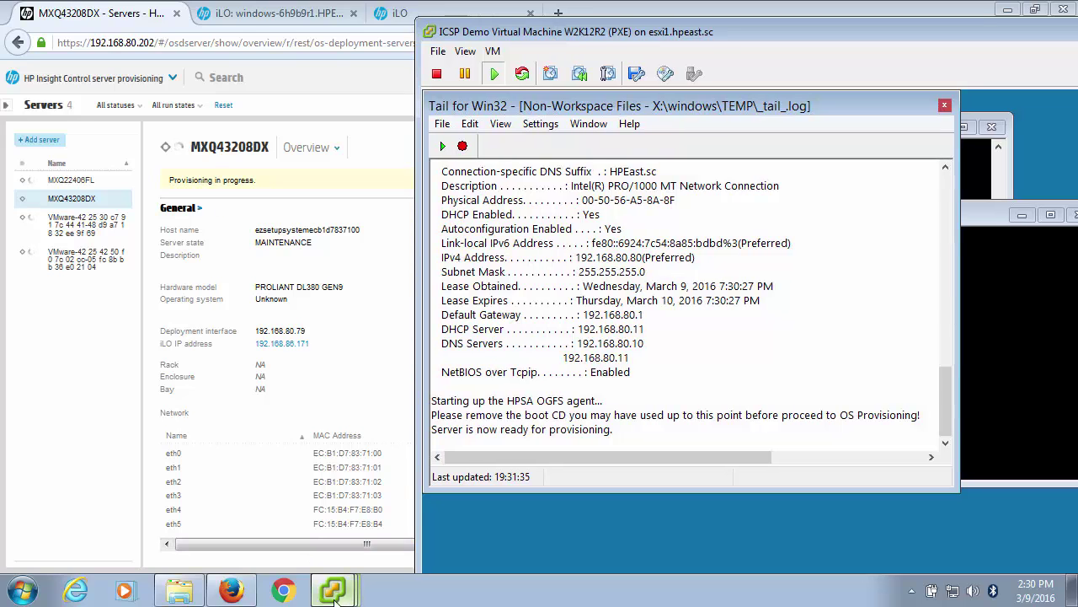
{"action": "mouse_move", "coordinate": [332, 590]}
{"action": "left_click", "coordinate": [329, 552]}
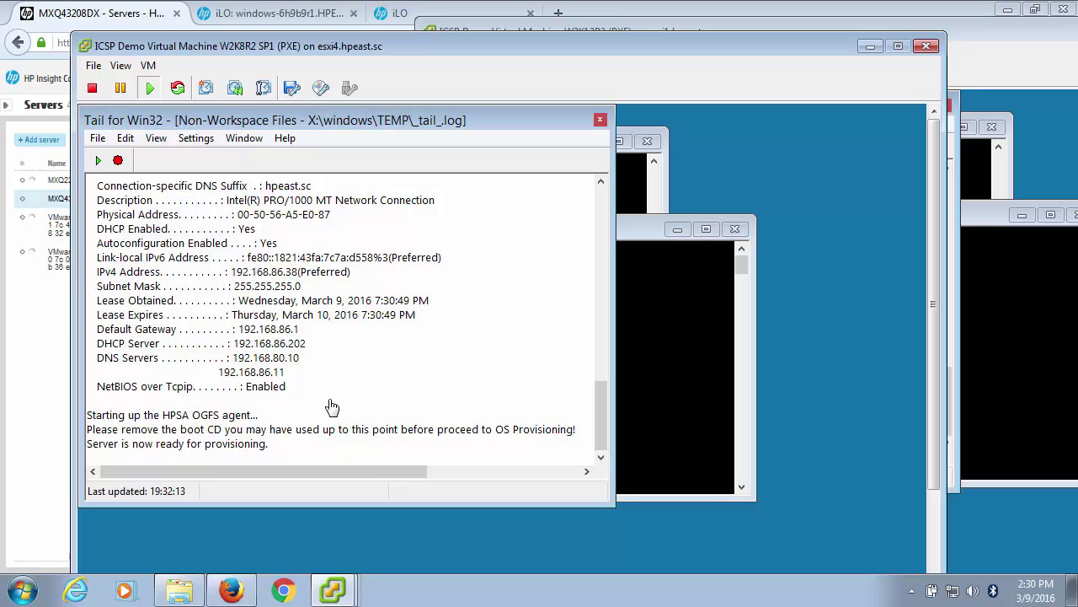
{"action": "left_click", "coordinate": [145, 31]}
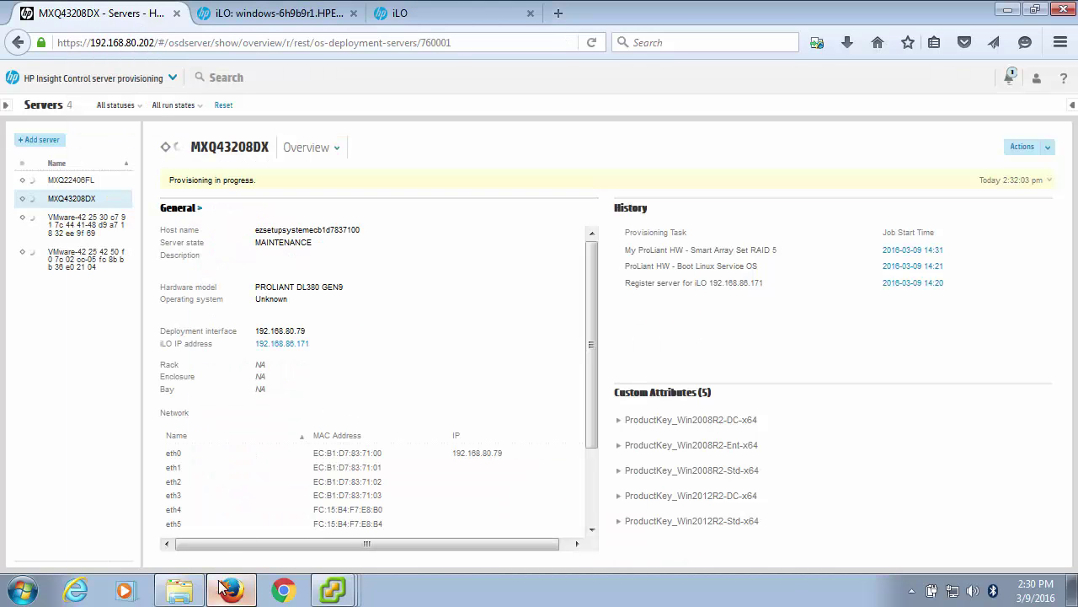
Launch the iLO integrated remote consoles for the DL360p Gen8 and DL380 Gen9 servers.
{"action": "left_click", "coordinate": [259, 16]}
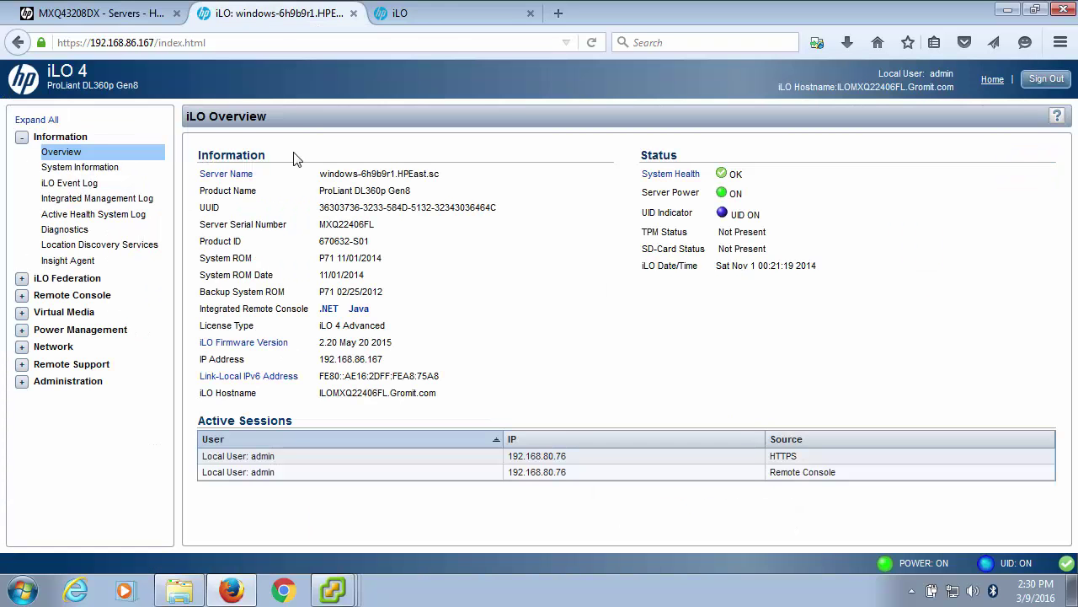
{"action": "left_click", "coordinate": [24, 298]}
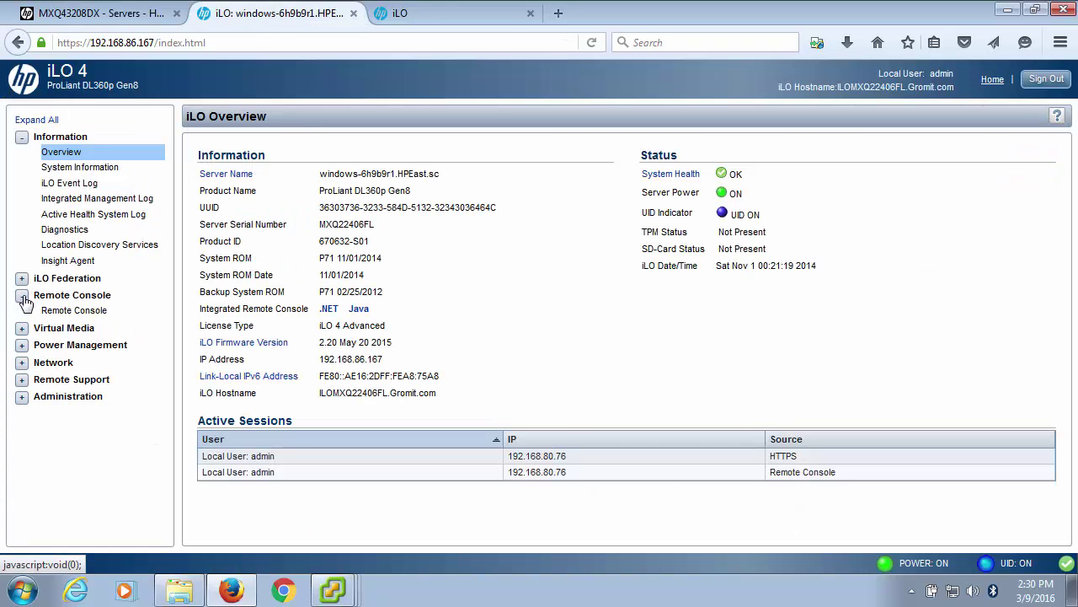
{"action": "left_click", "coordinate": [74, 311]}
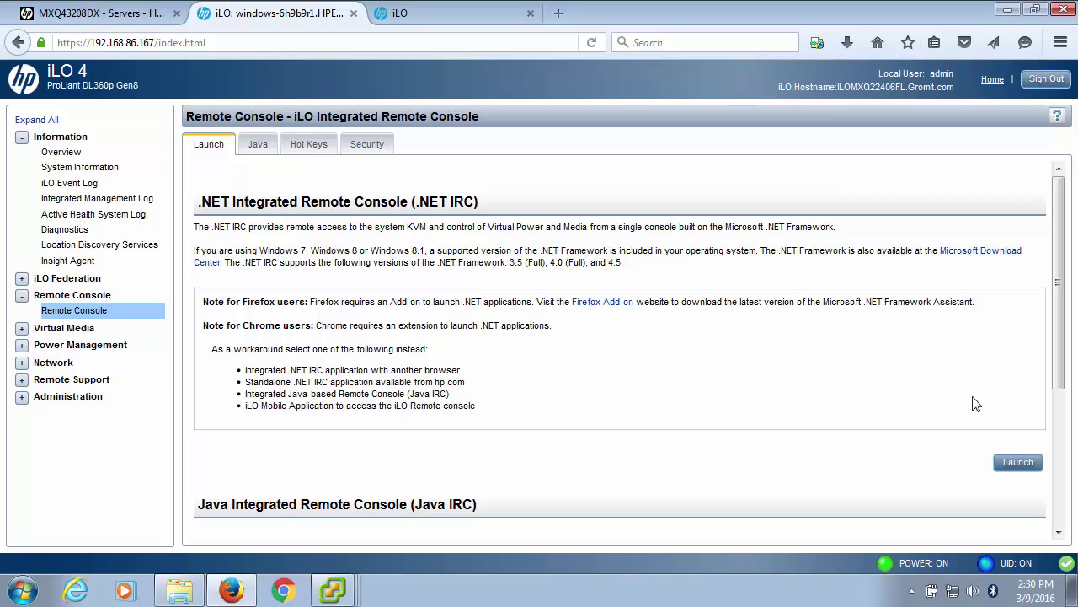
{"action": "left_click", "coordinate": [1020, 463]}
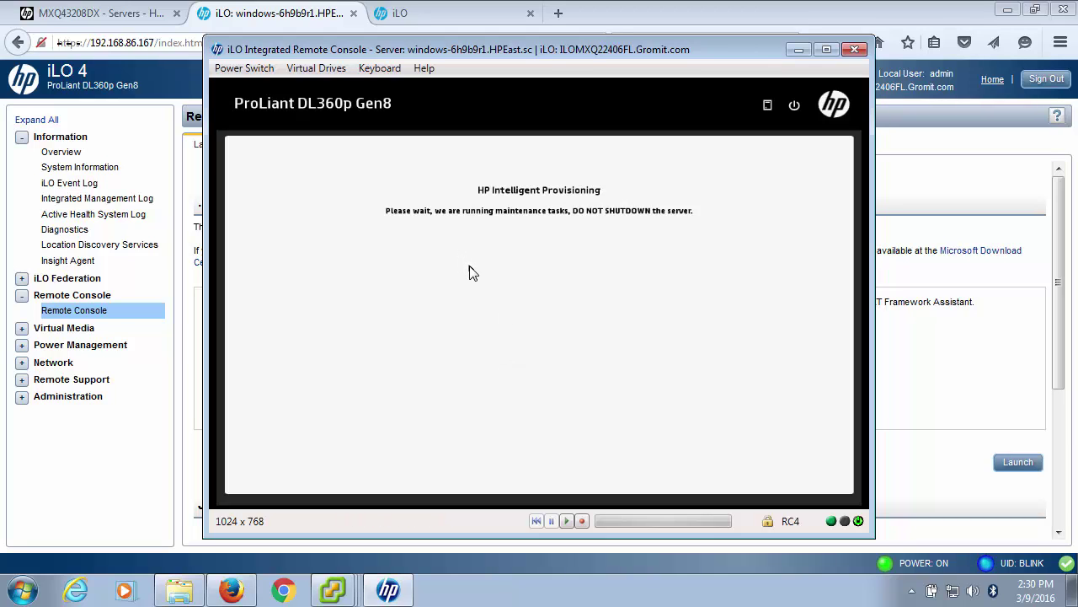
{"action": "left_click", "coordinate": [416, 13]}
{"action": "left_click", "coordinate": [23, 294]}
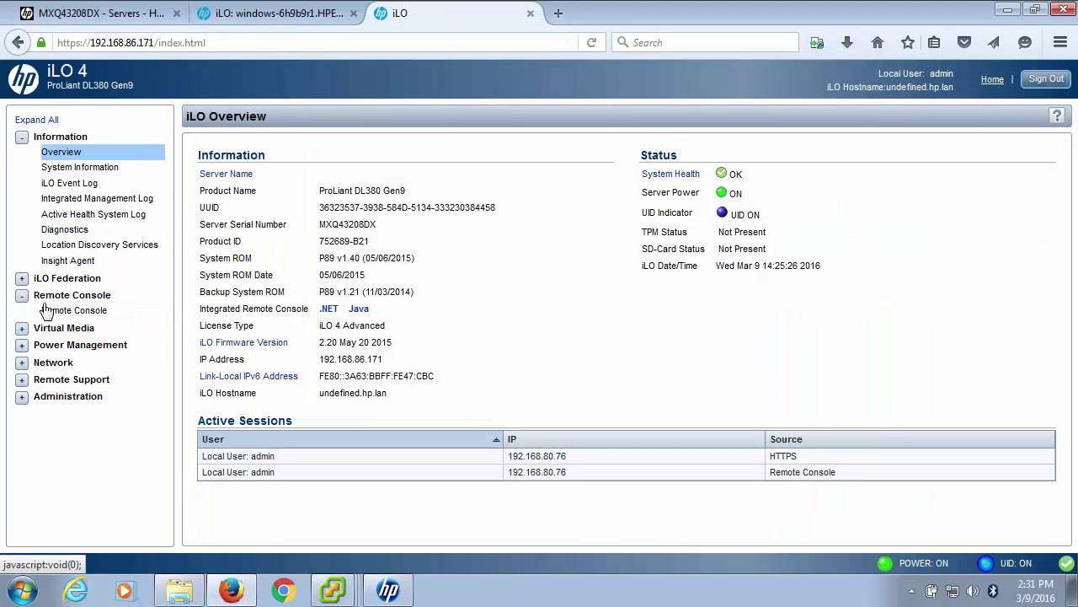
{"action": "left_click", "coordinate": [84, 315]}
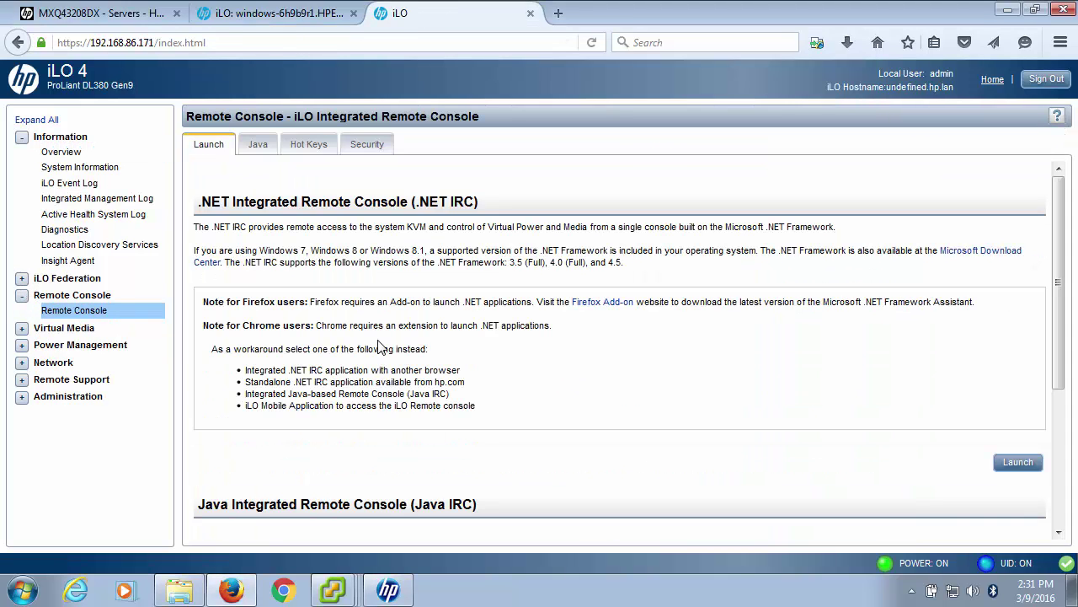
{"action": "left_click", "coordinate": [1011, 464]}
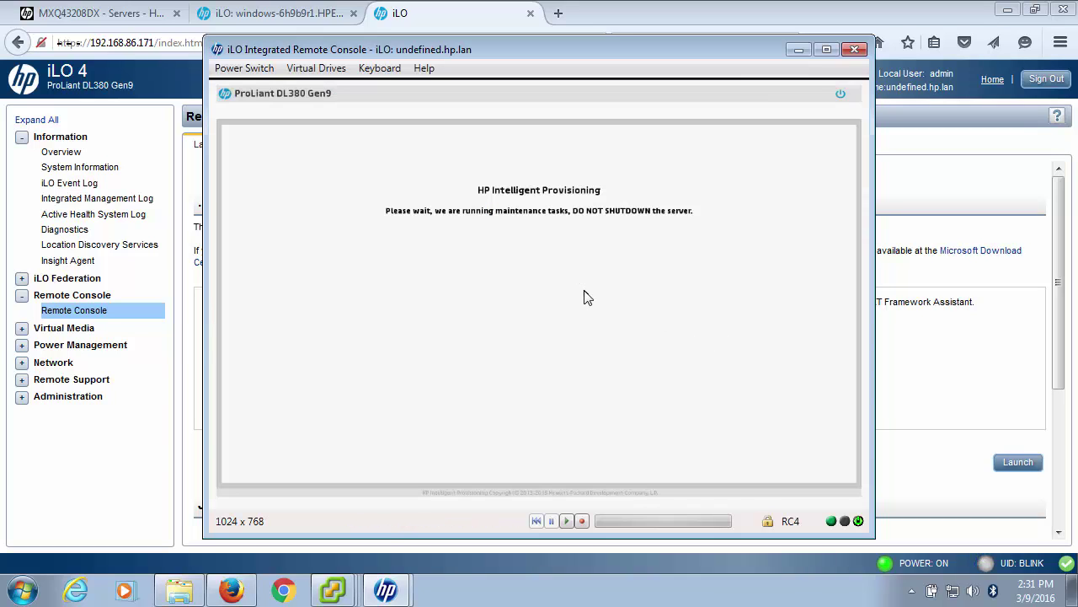
Return to server provisioning and open the WINDOWS-55B5PR2 server's overview.
{"action": "left_click", "coordinate": [97, 13]}
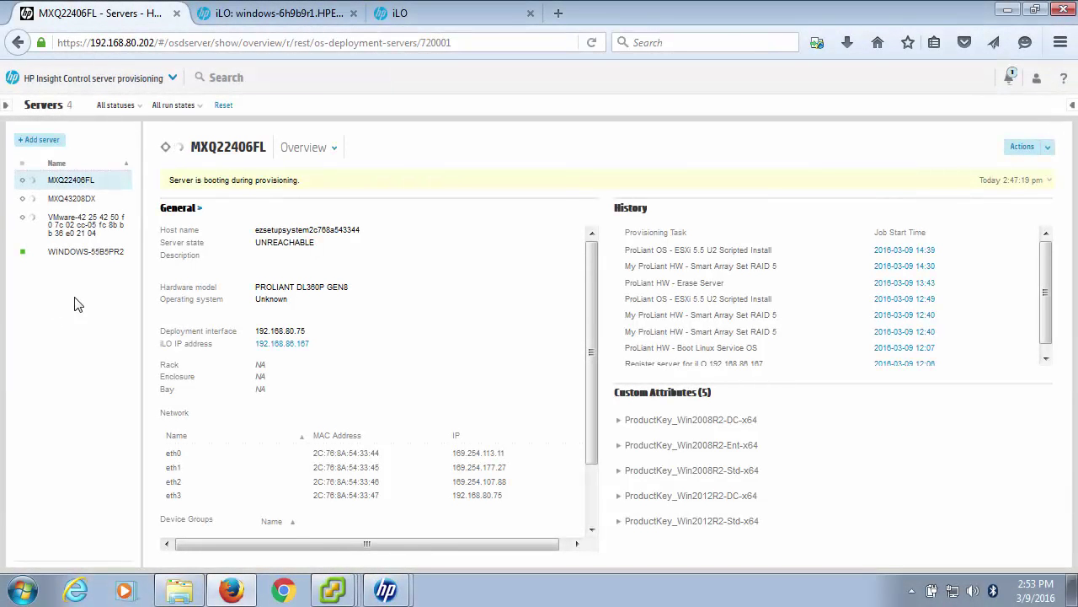
{"action": "left_click", "coordinate": [80, 254]}
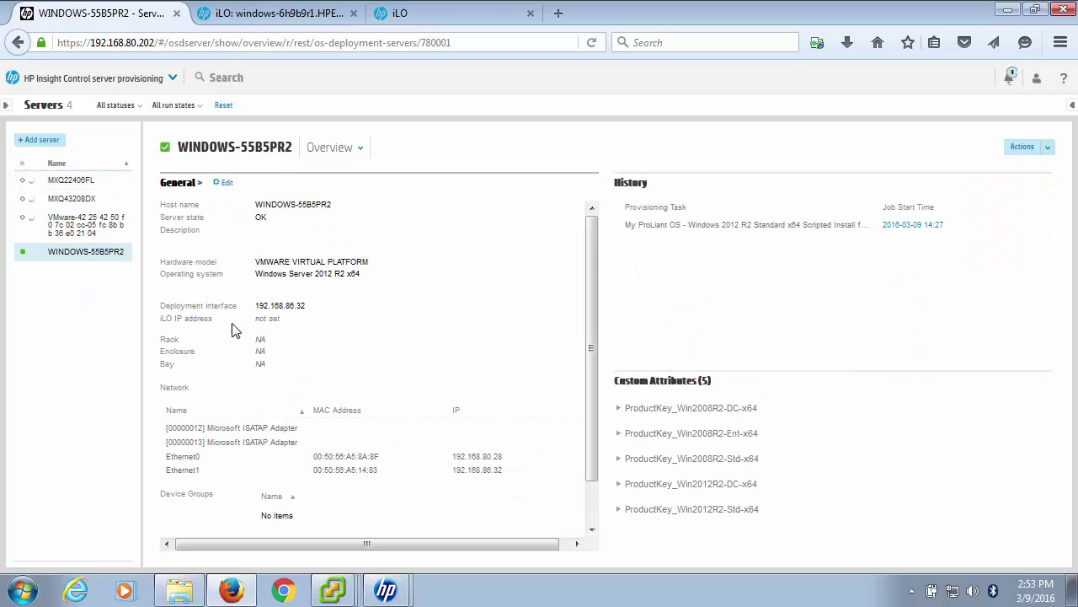
{"action": "left_click", "coordinate": [337, 594]}
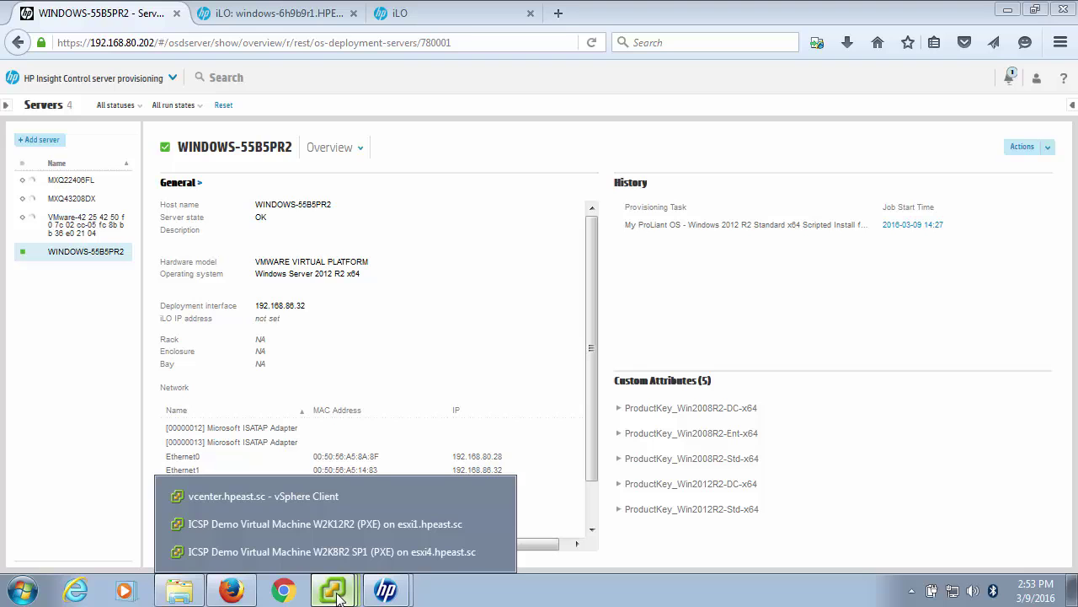
Sign in to the W2K12R2 VM console as Administrator using the account password.
{"action": "left_click", "coordinate": [329, 524]}
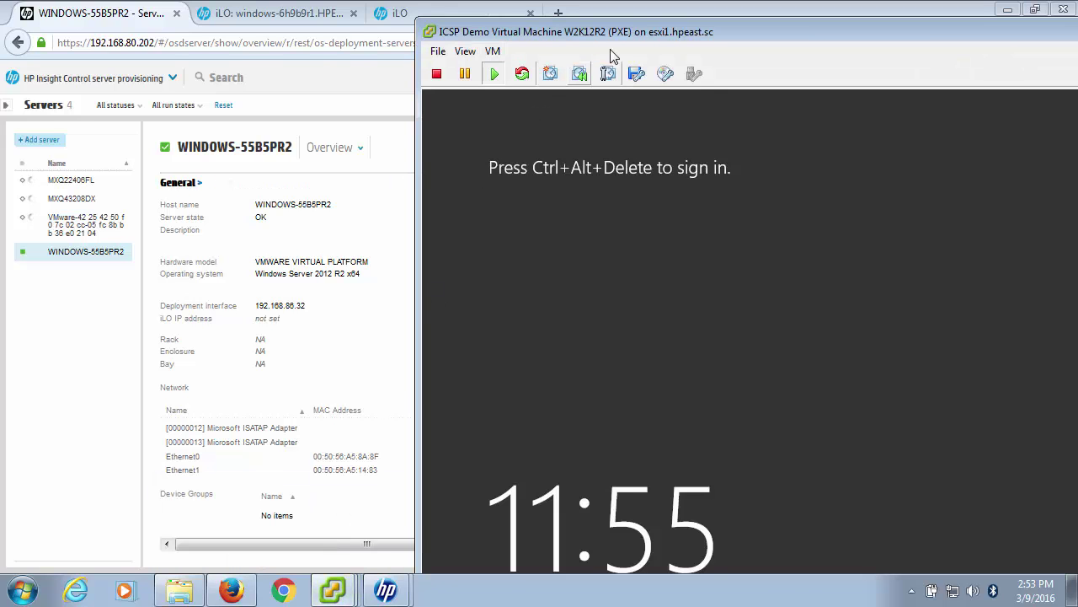
{"action": "left_click_drag", "start_coordinate": [707, 33], "coordinate": [442, 27]}
{"action": "left_click", "coordinate": [472, 219]}
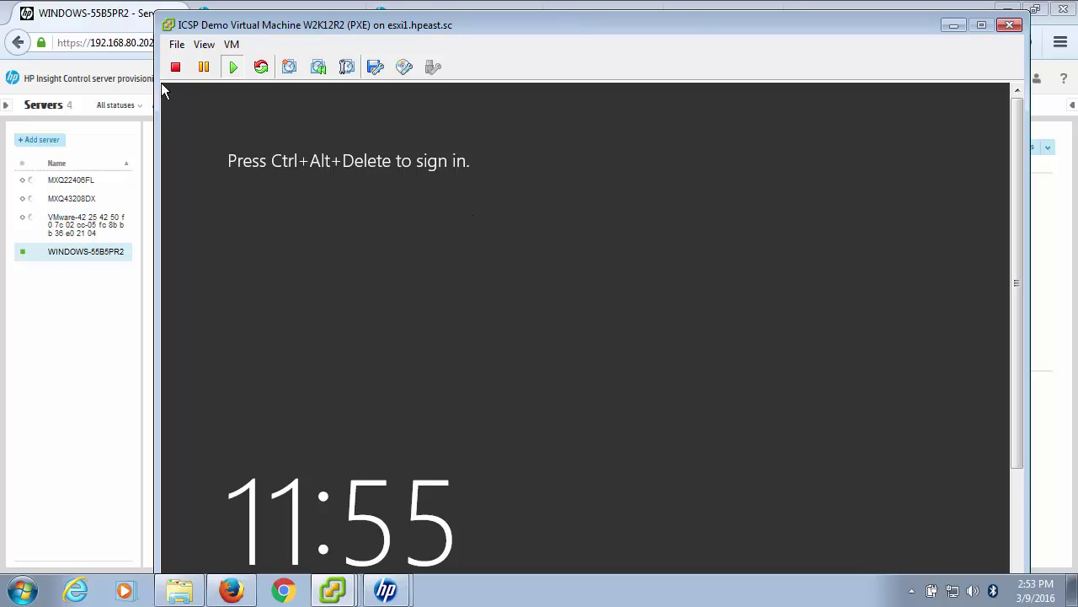
{"action": "key", "text": "ctrl+alt+Insert"}
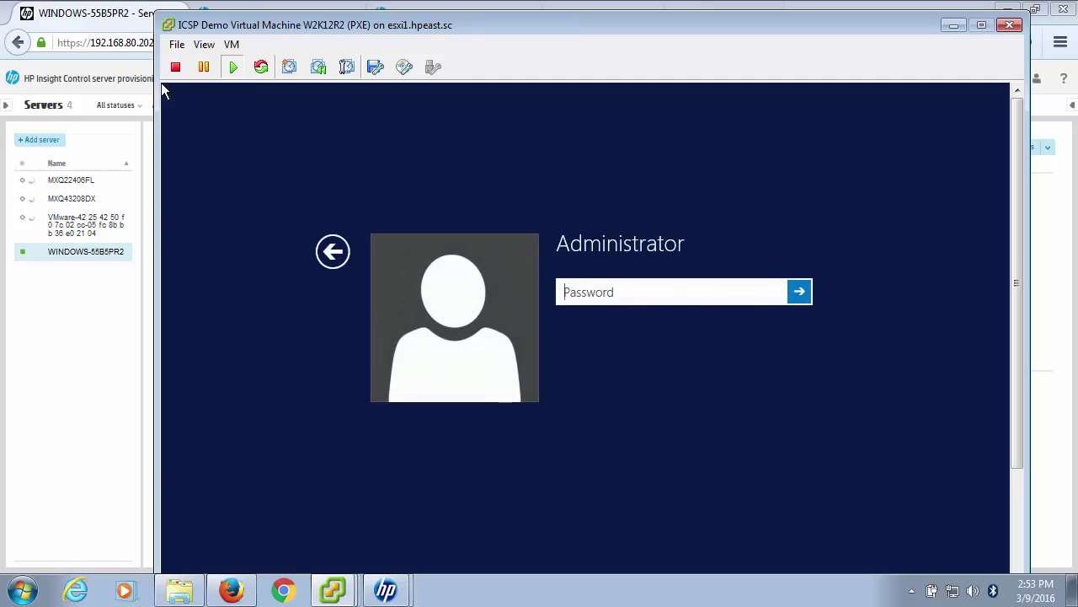
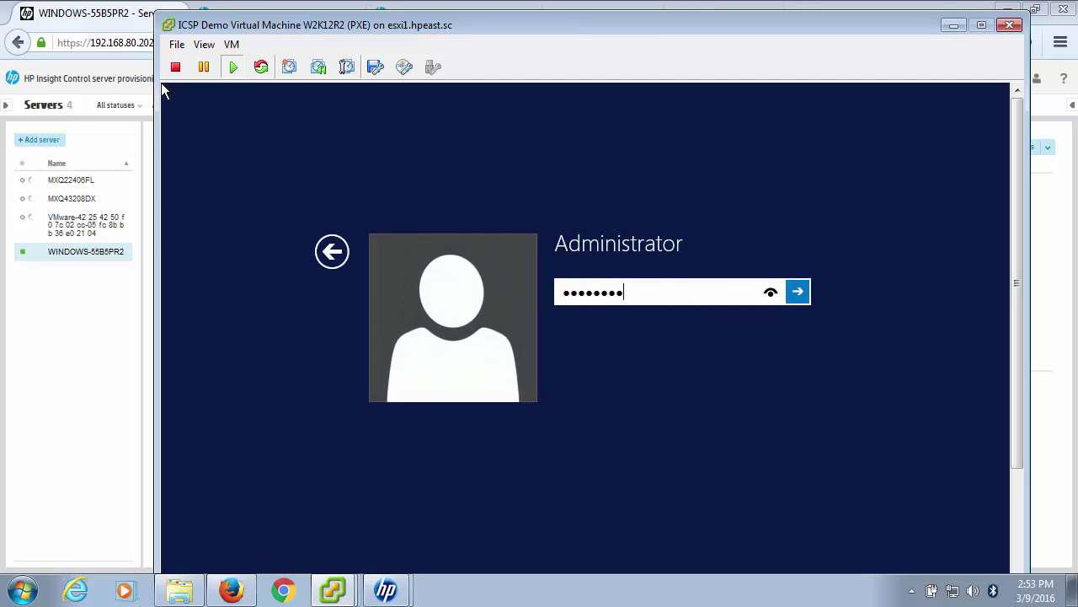
{"action": "key", "text": "Return"}
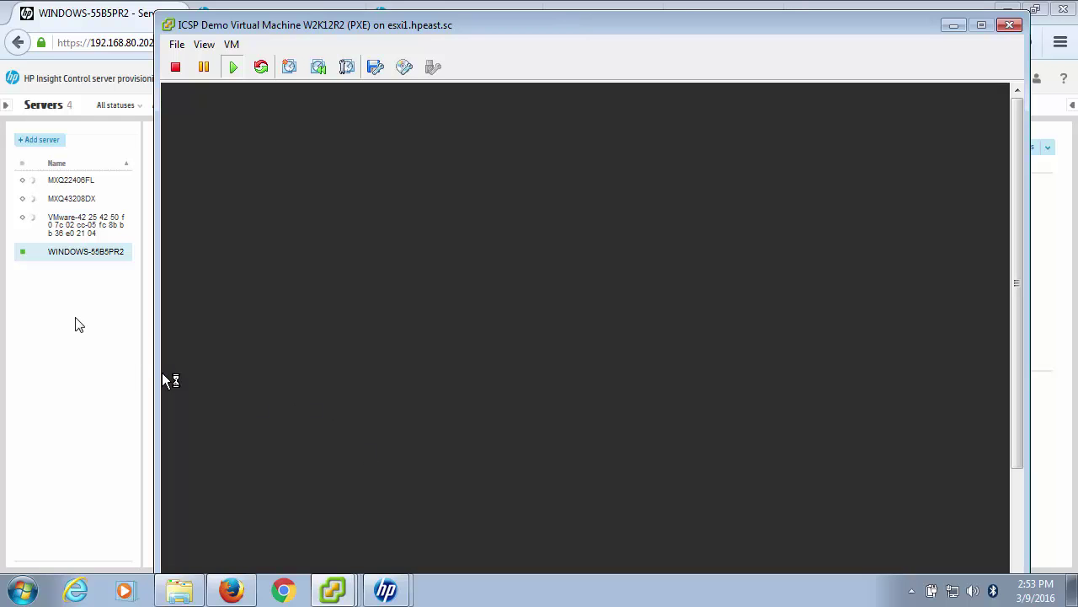
{"action": "left_click", "coordinate": [123, 373]}
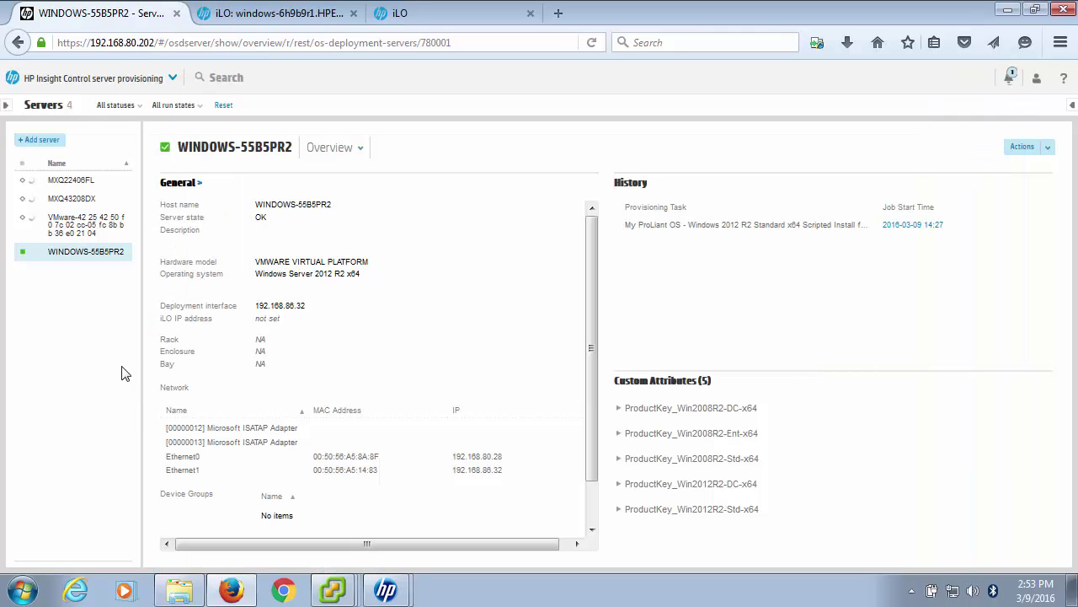
{"action": "mouse_move", "coordinate": [320, 576]}
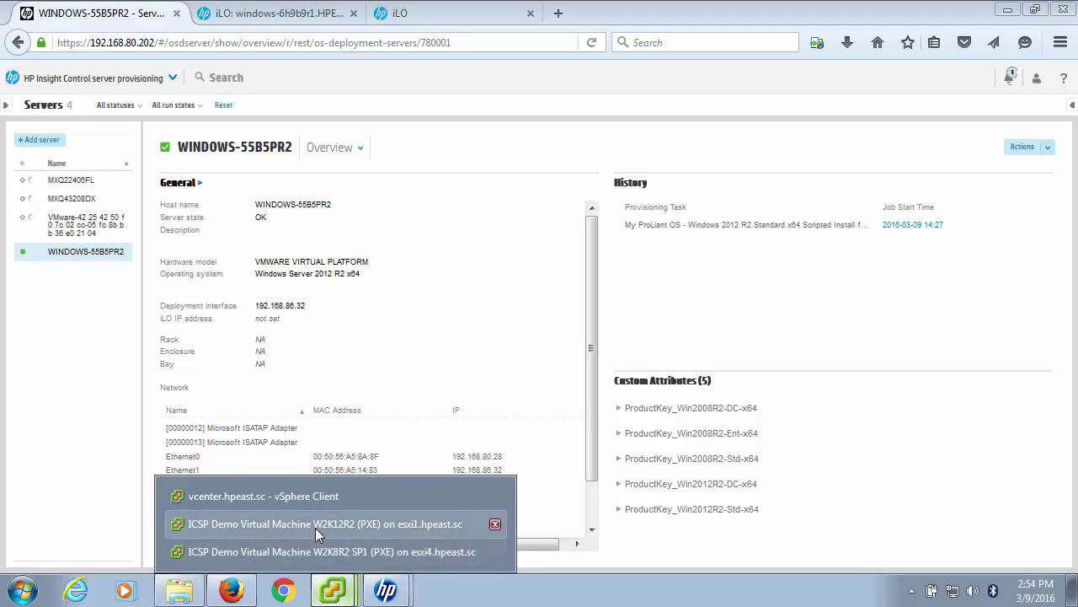
{"action": "left_click", "coordinate": [321, 548]}
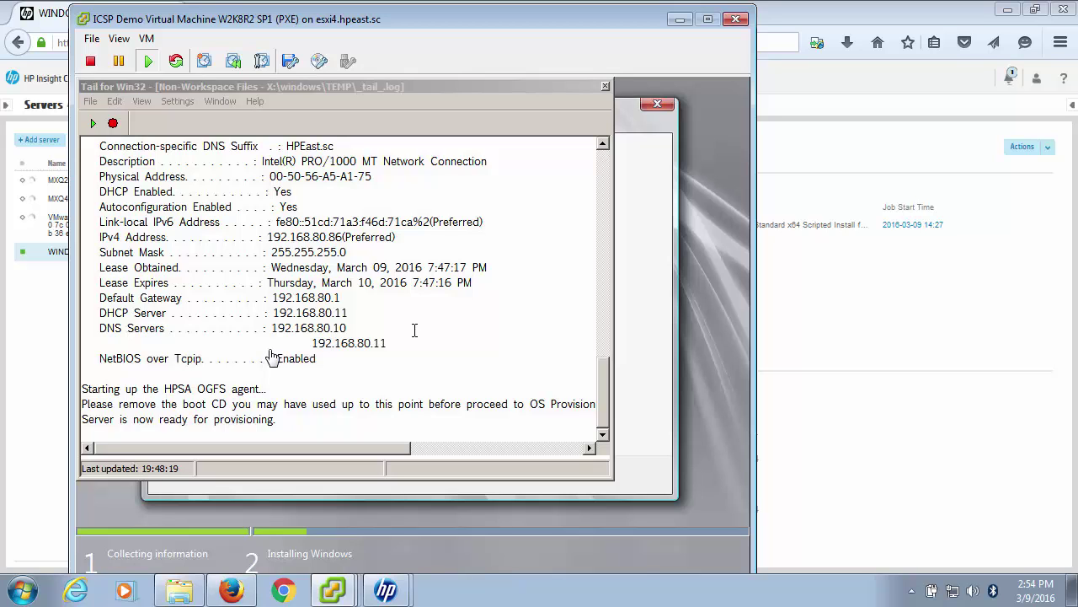
{"action": "left_click", "coordinate": [386, 594]}
{"action": "left_click", "coordinate": [371, 553]}
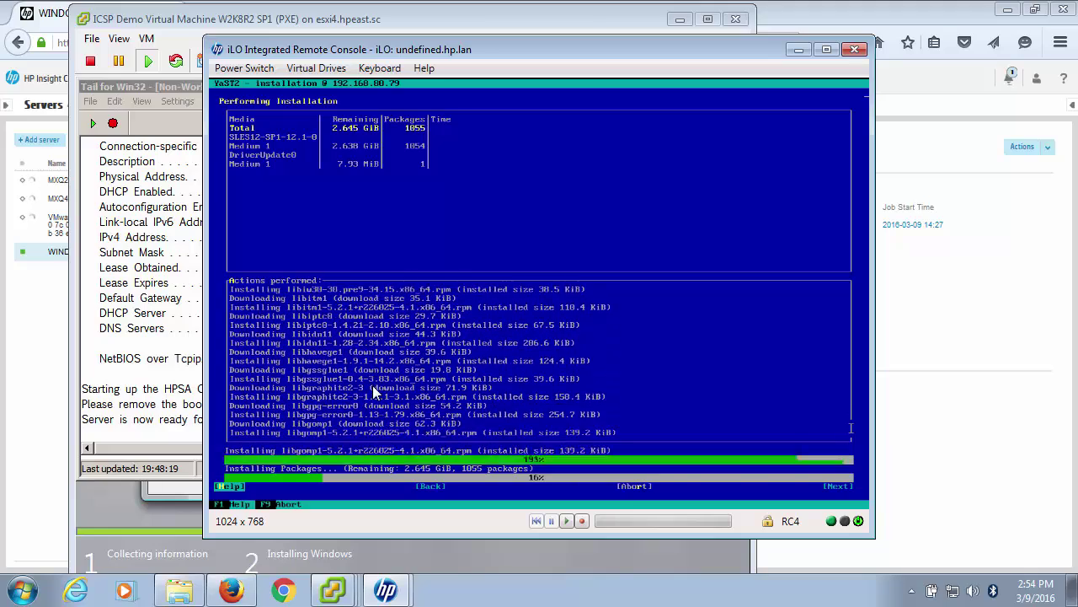
{"action": "left_click", "coordinate": [386, 594]}
{"action": "left_click", "coordinate": [356, 525]}
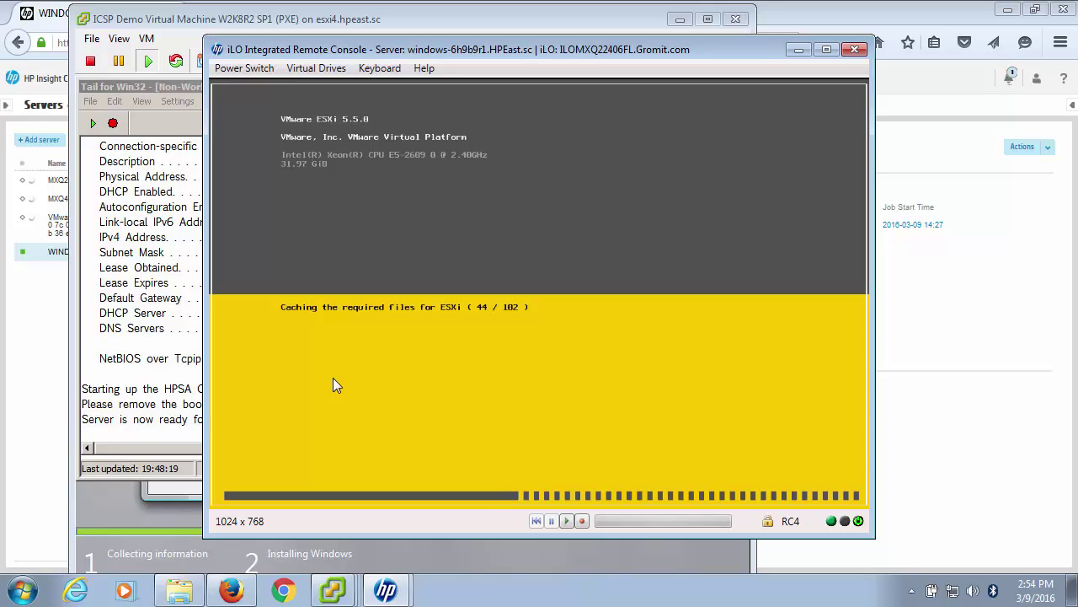
{"action": "left_click", "coordinate": [48, 30]}
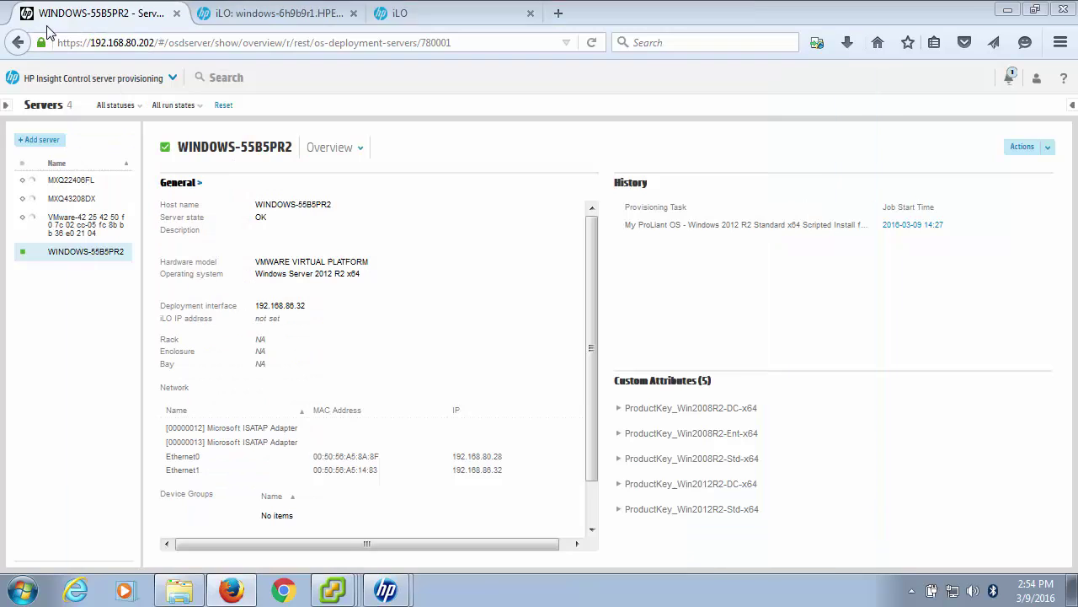